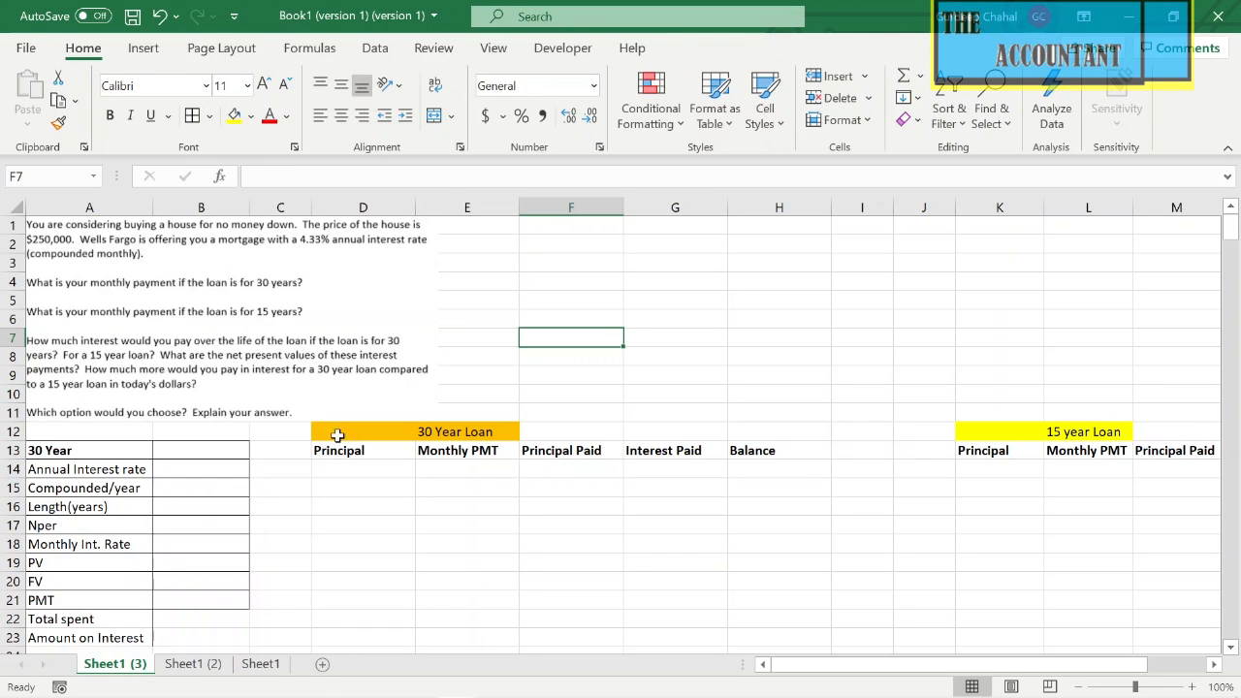
# Fill in the 30 Year loan inputs: annual interest rate .0433, compounded per year 12, and length 30 years.
pyautogui.scroll(-3, 281, 530)
pyautogui.scroll(3, 281, 530)
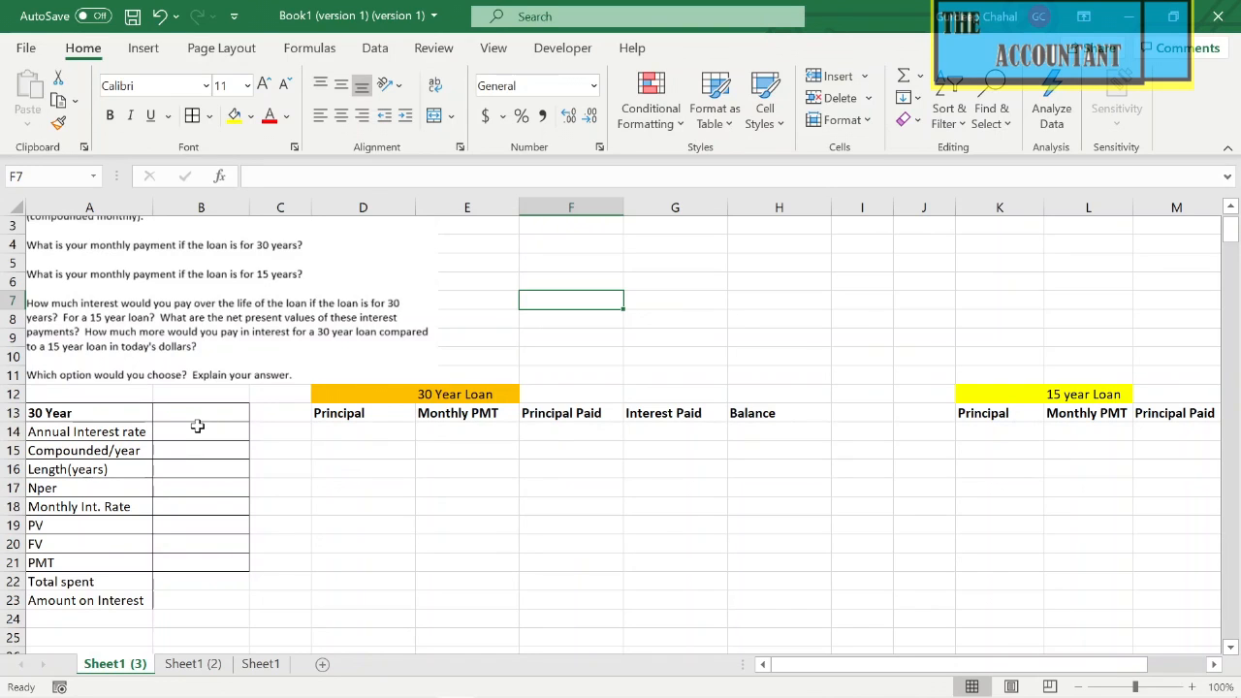
pyautogui.click(197, 427)
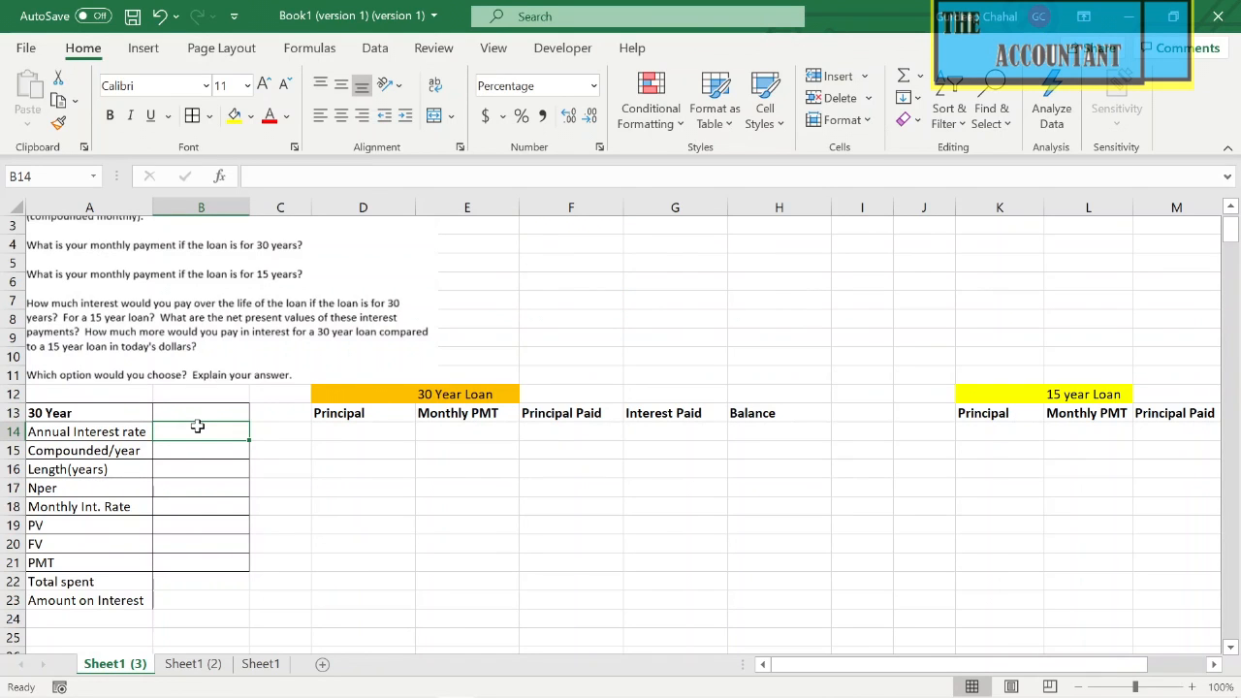
pyautogui.write('.043')
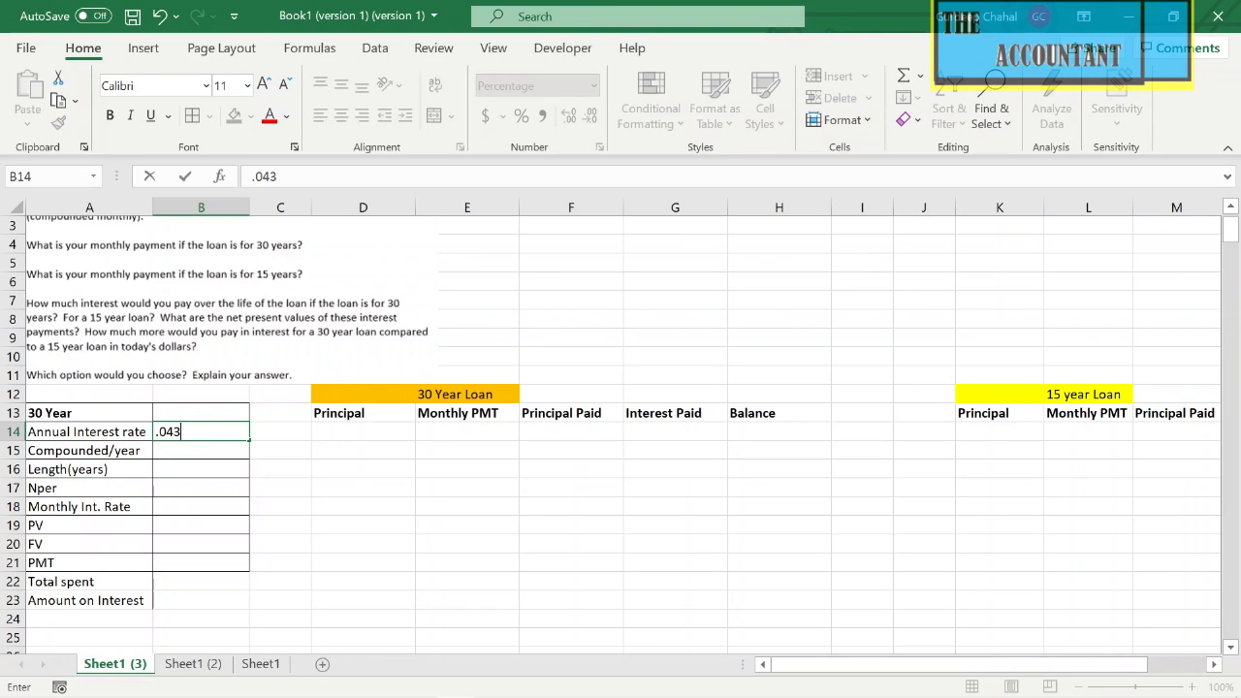
pyautogui.write('3')
pyautogui.press('Return')
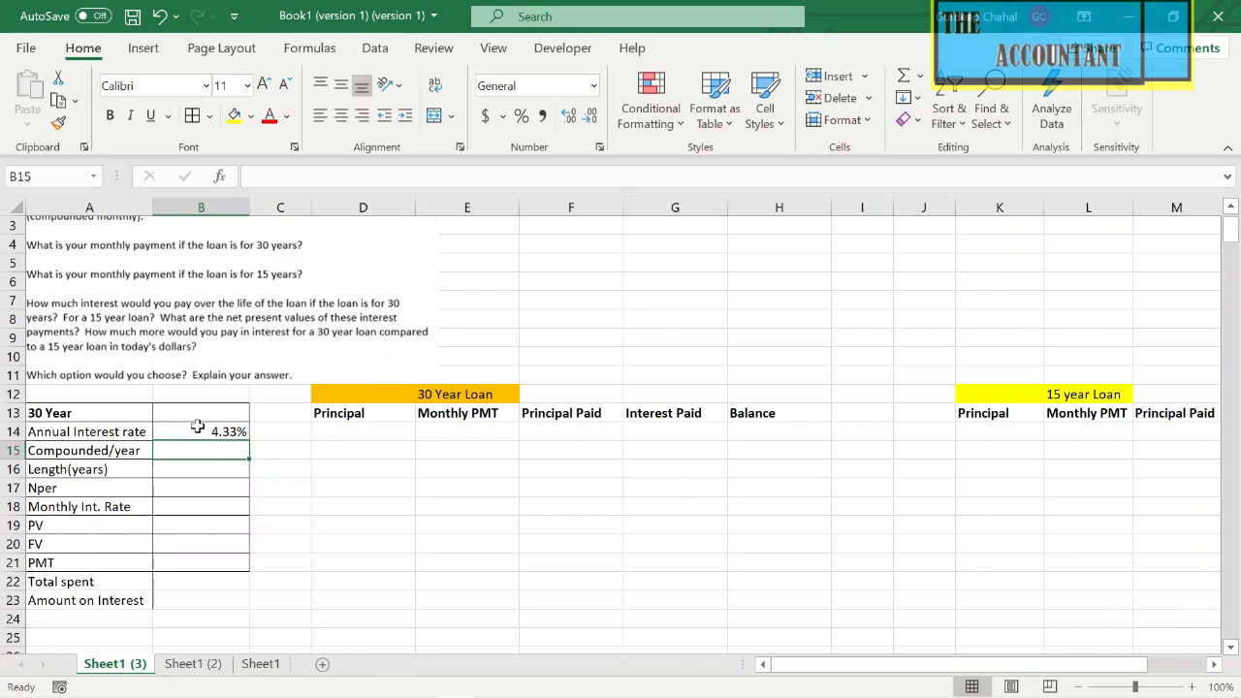
pyautogui.write('12')
pyautogui.press('Return')
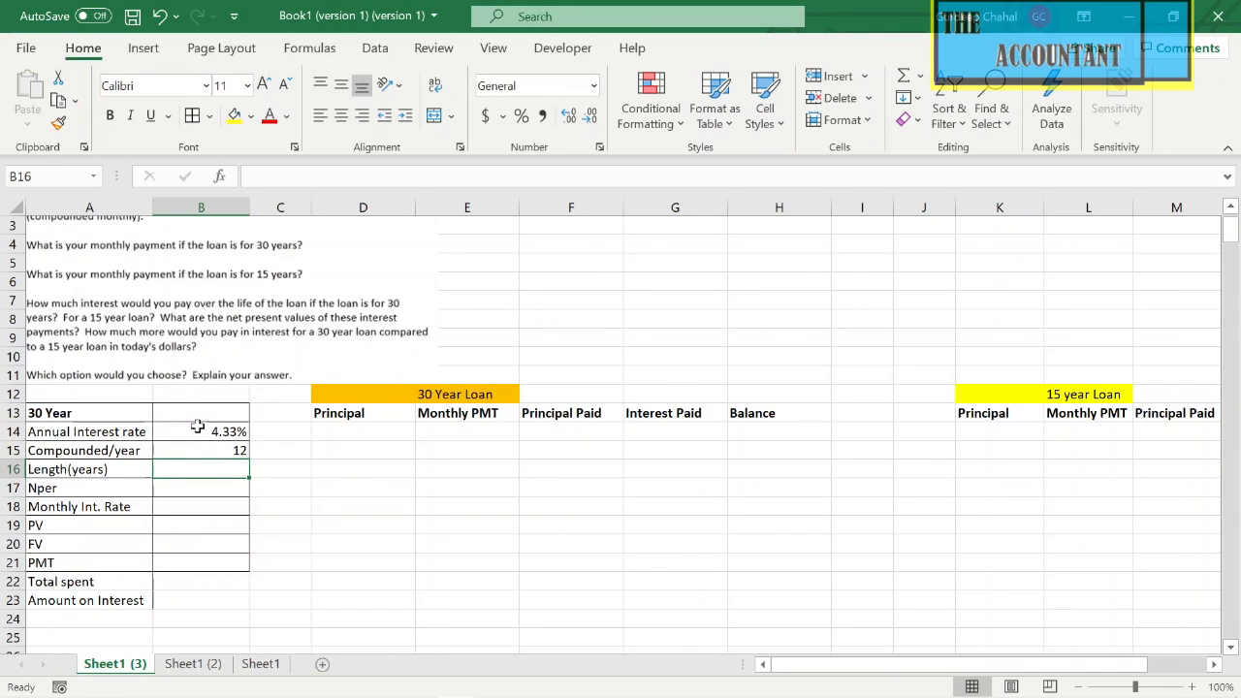
pyautogui.write('30')
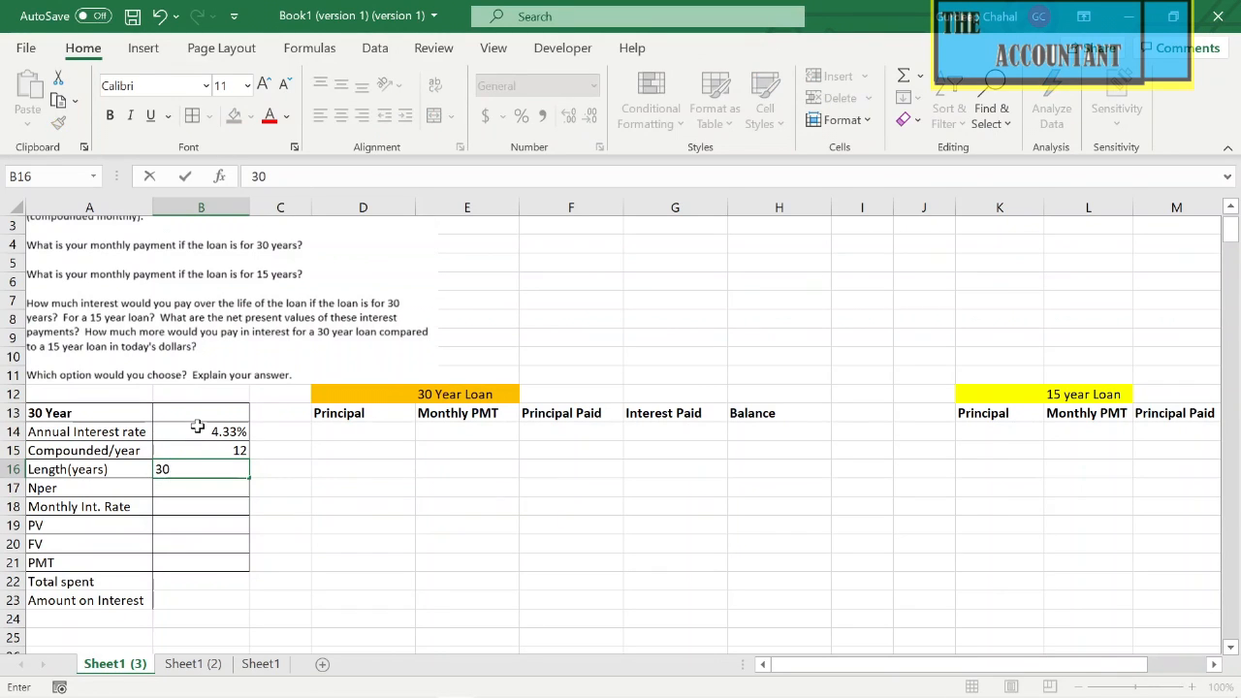
pyautogui.press('Return')
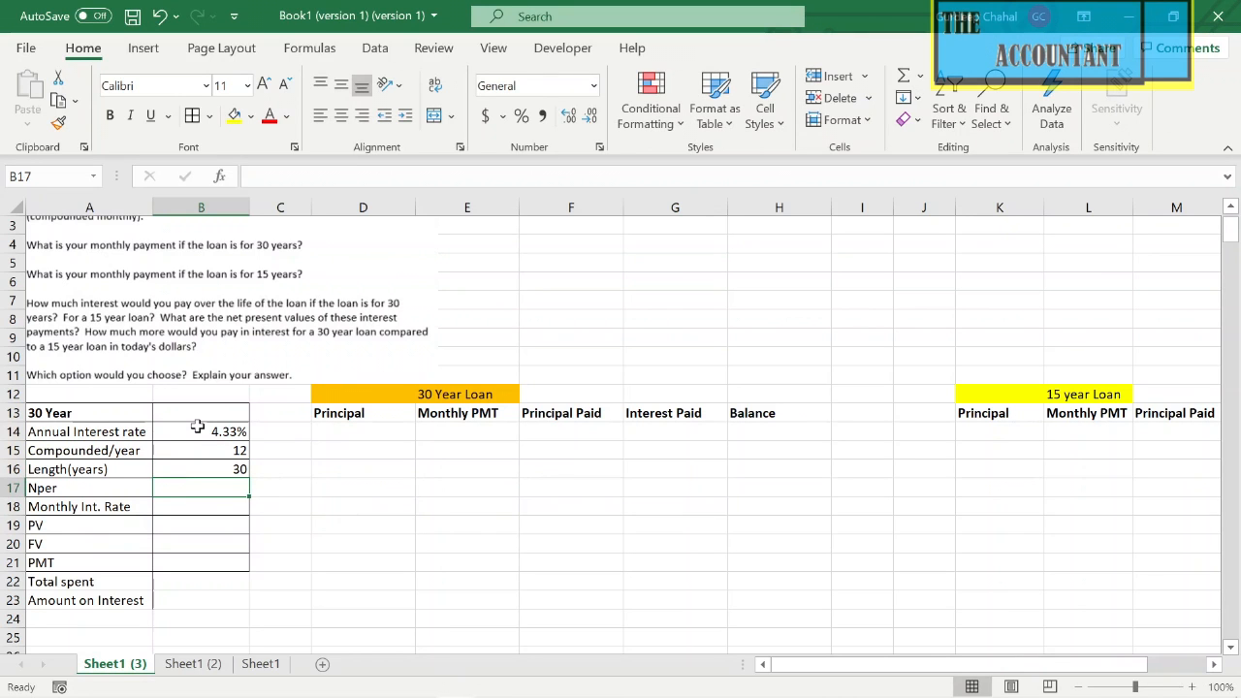
# Calculate Nper in B17 as loan length times compounding periods per year, =B16*B15.
pyautogui.write('=')
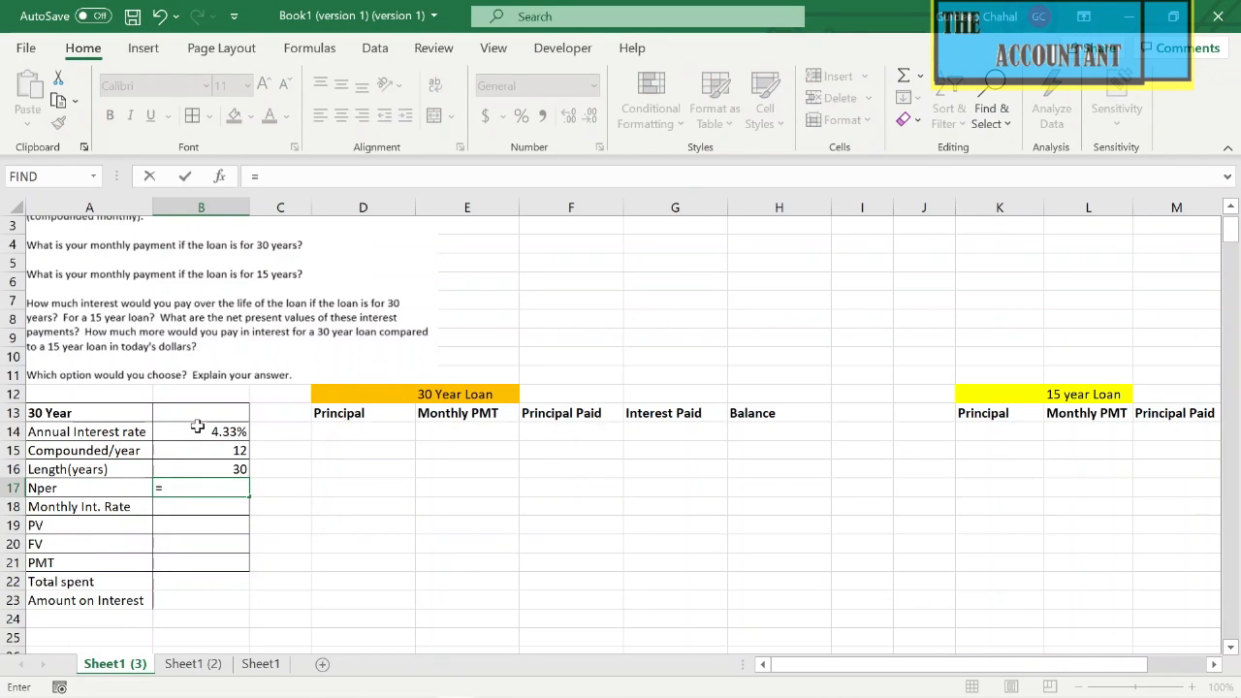
pyautogui.click(204, 472)
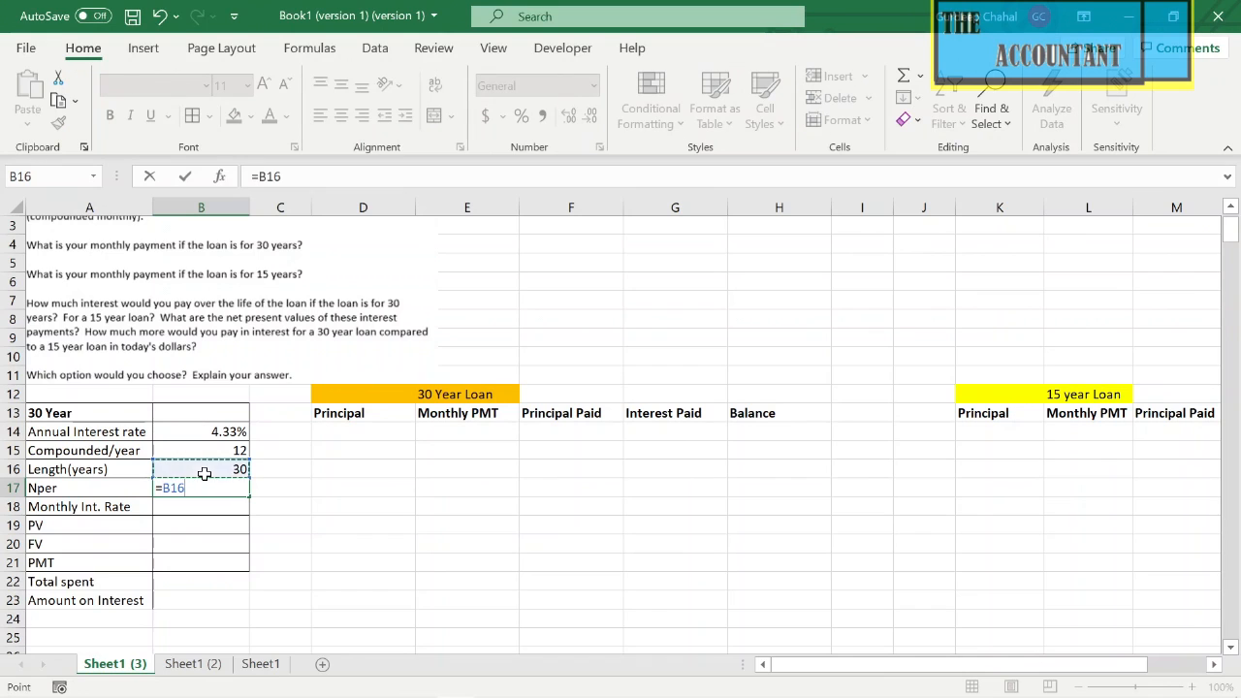
pyautogui.write('*')
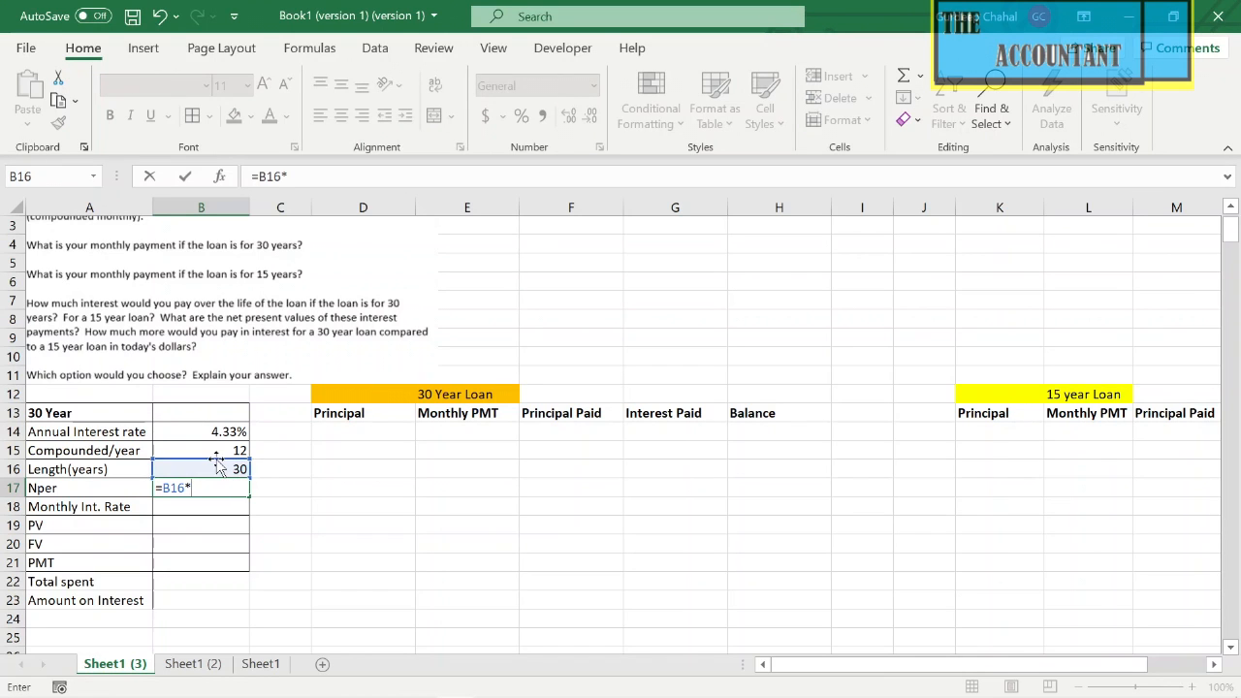
pyautogui.click(230, 449)
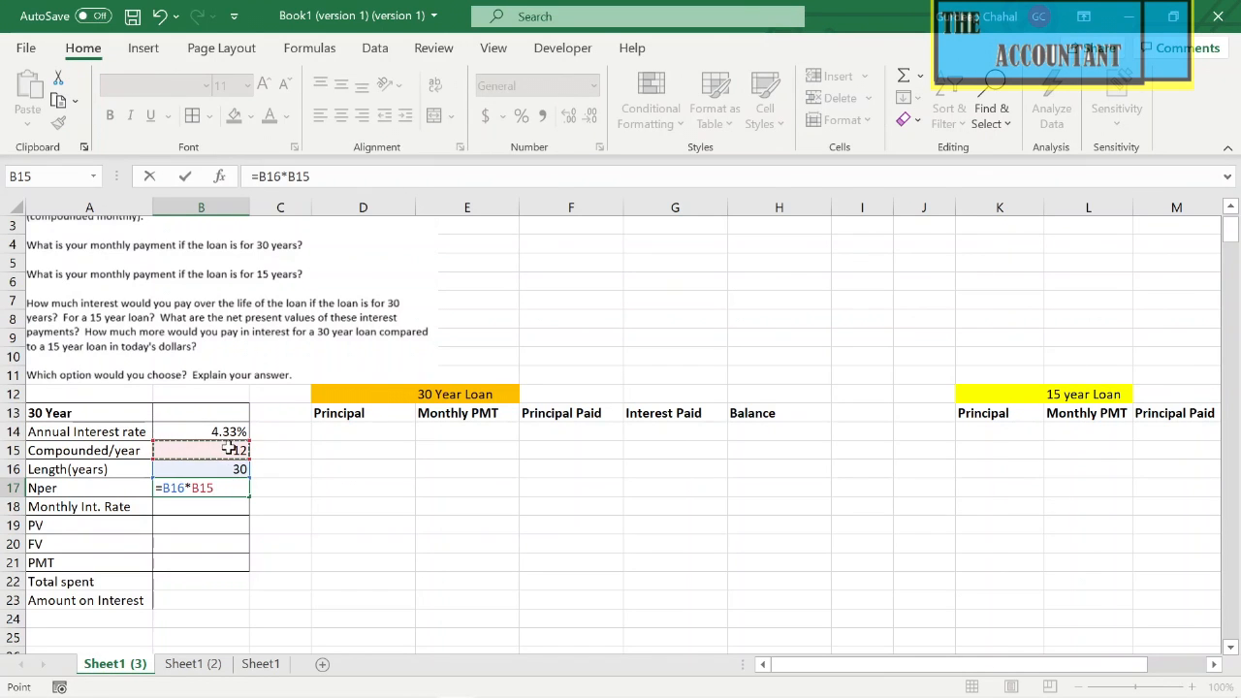
pyautogui.press('Return')
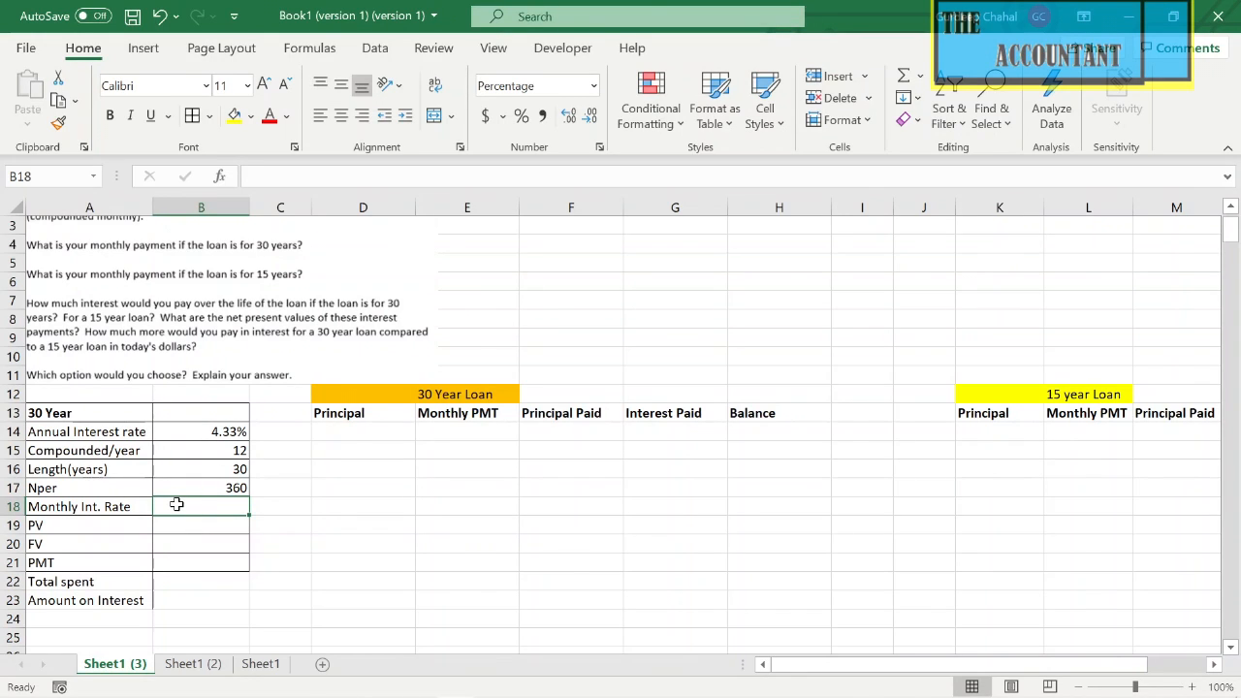
# Calculate the monthly interest rate in B18 as the annual rate divided by the compounding periods, =B14/B15.
pyautogui.write('=')
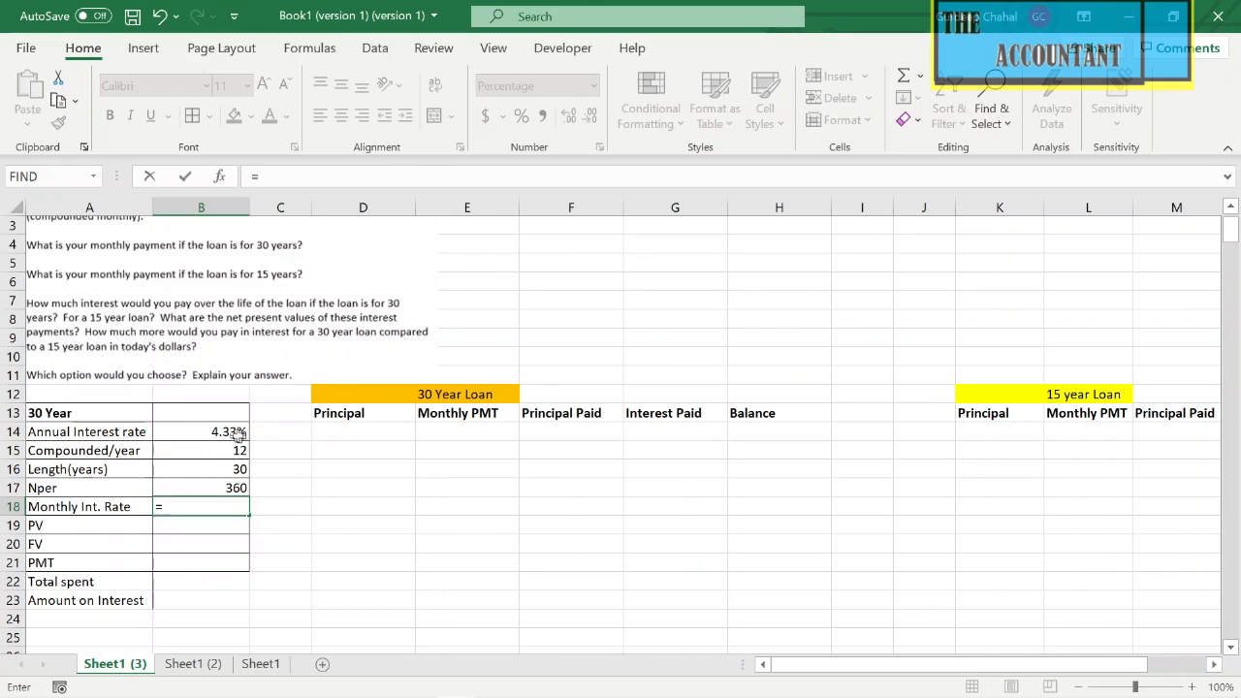
pyautogui.click(231, 436)
pyautogui.write('/')
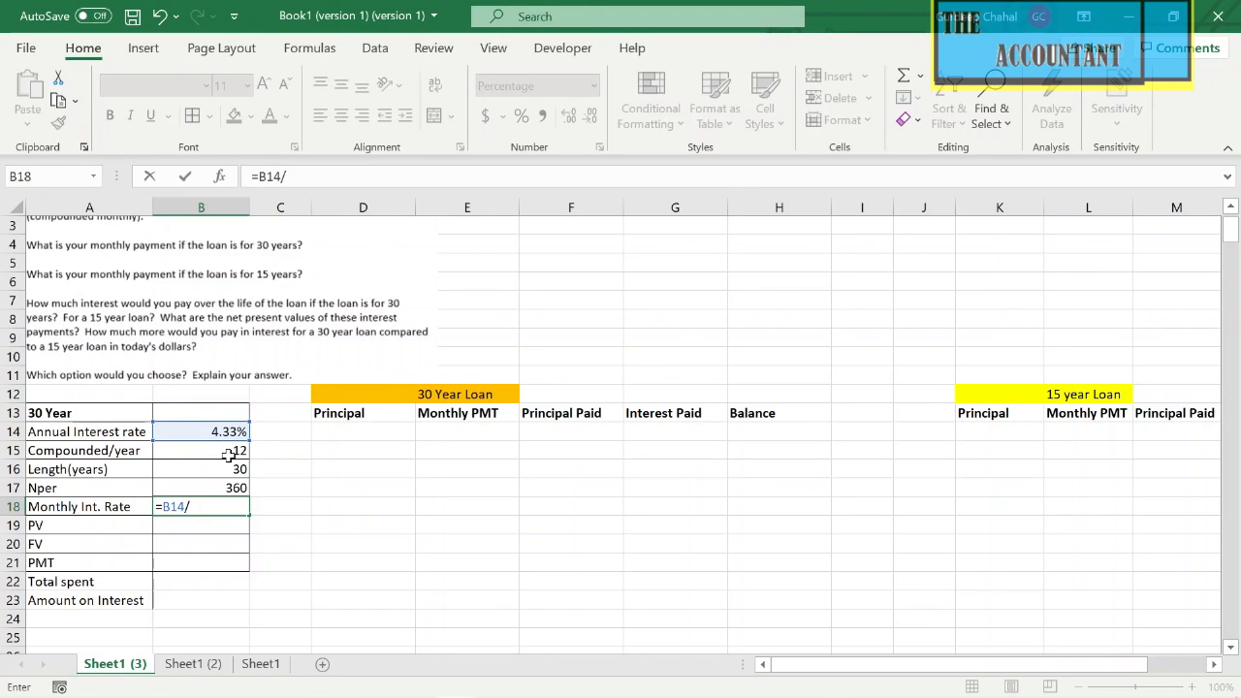
pyautogui.click(229, 453)
pyautogui.press('Return')
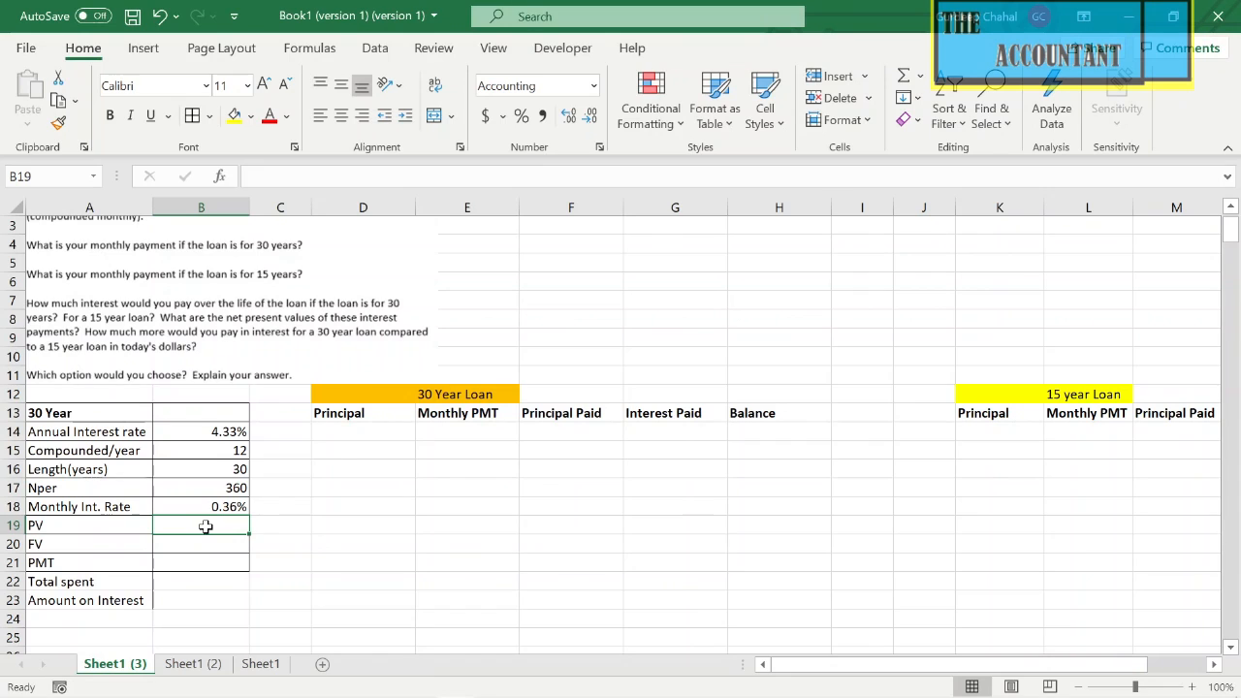
# Enter 250,000 as the PV and 0 as the FV of the 30 Year loan.
pyautogui.write('250,000')
pyautogui.press('Return')
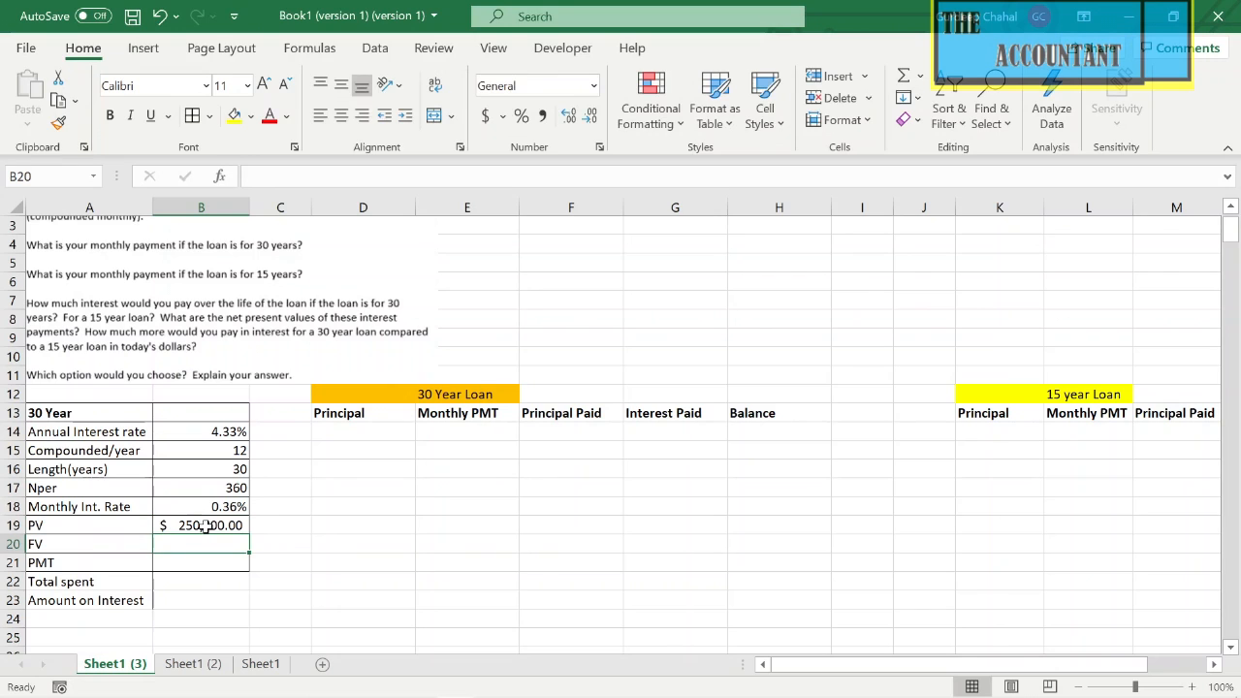
pyautogui.write('0')
pyautogui.press('Return')
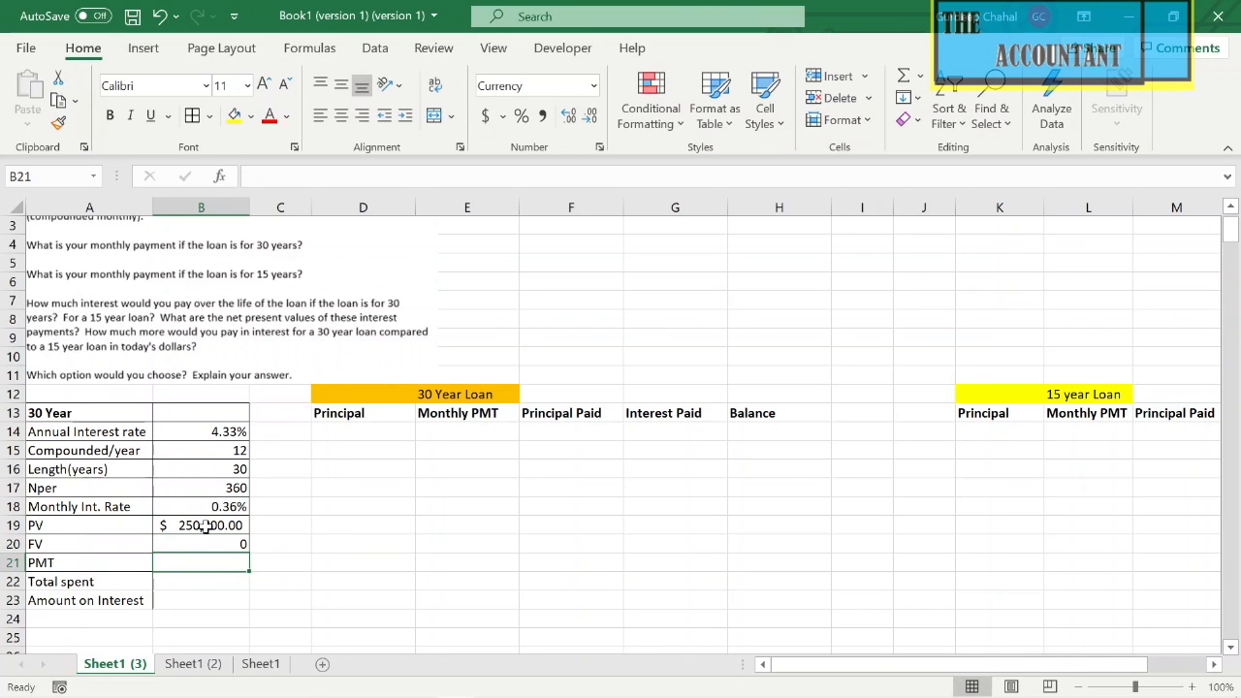
# Calculate the monthly payment in B21 with the PMT function, =pmt(B18,B17,B19,B20).
pyautogui.write('=')
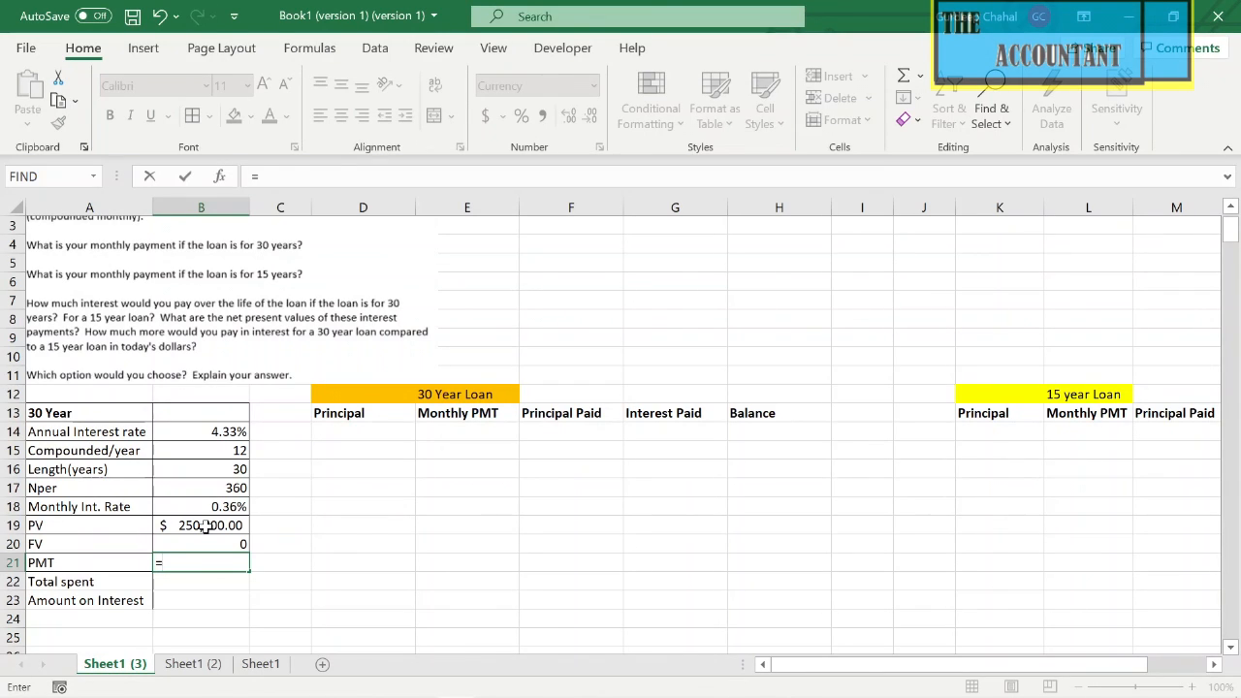
pyautogui.write('pmt')
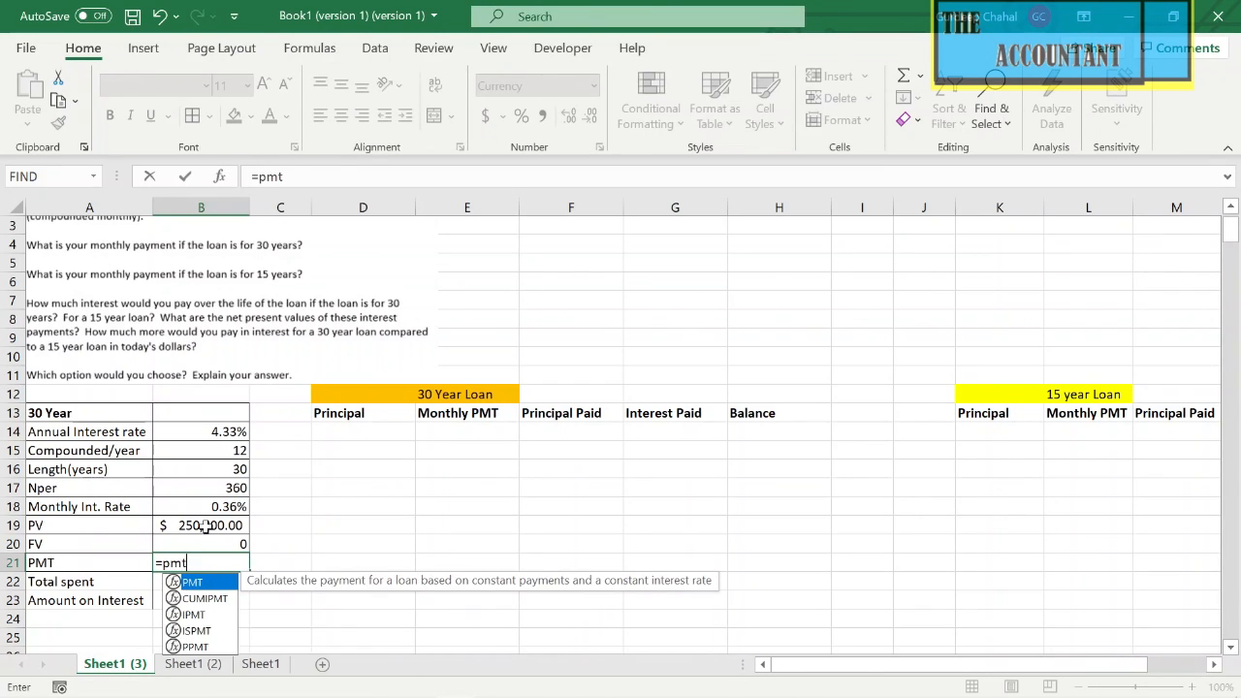
pyautogui.write('(')
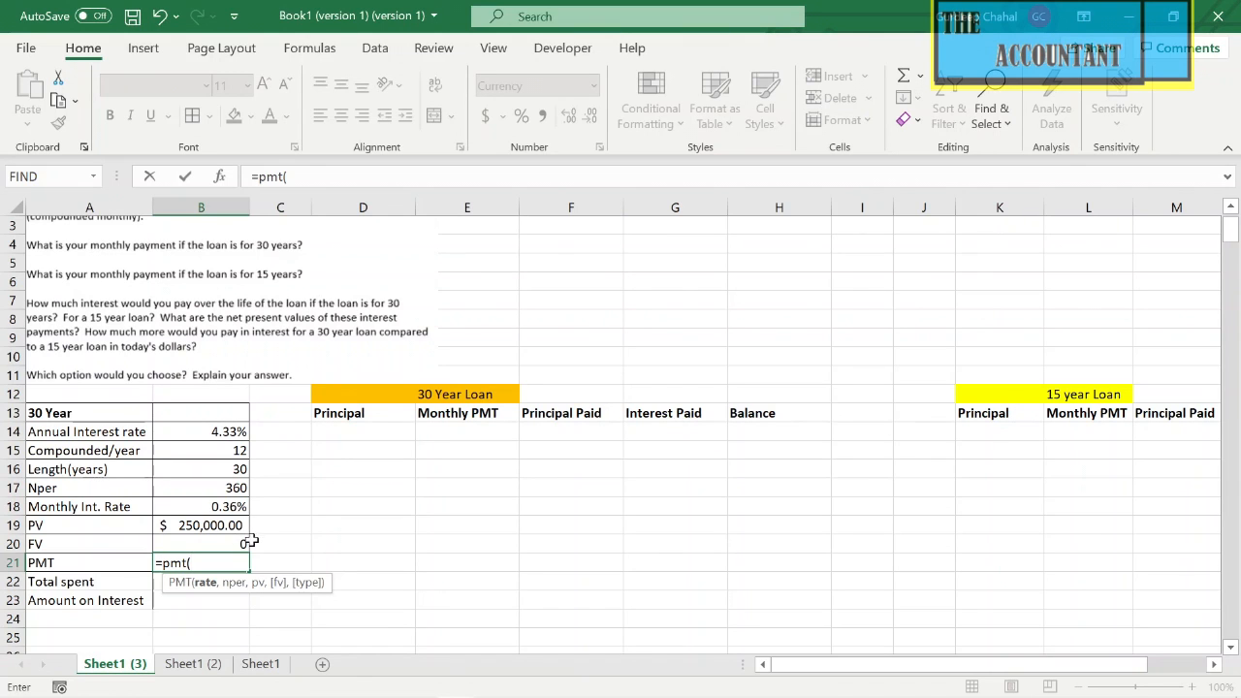
pyautogui.click(225, 506)
pyautogui.write(',')
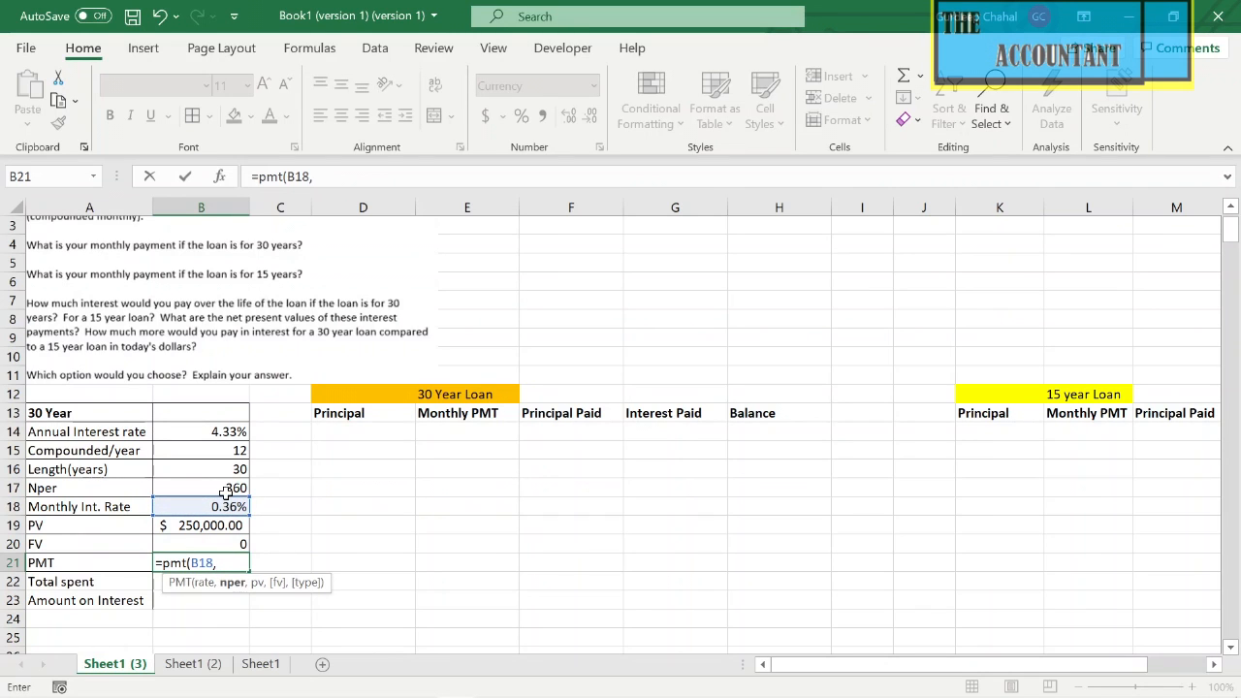
pyautogui.click(226, 489)
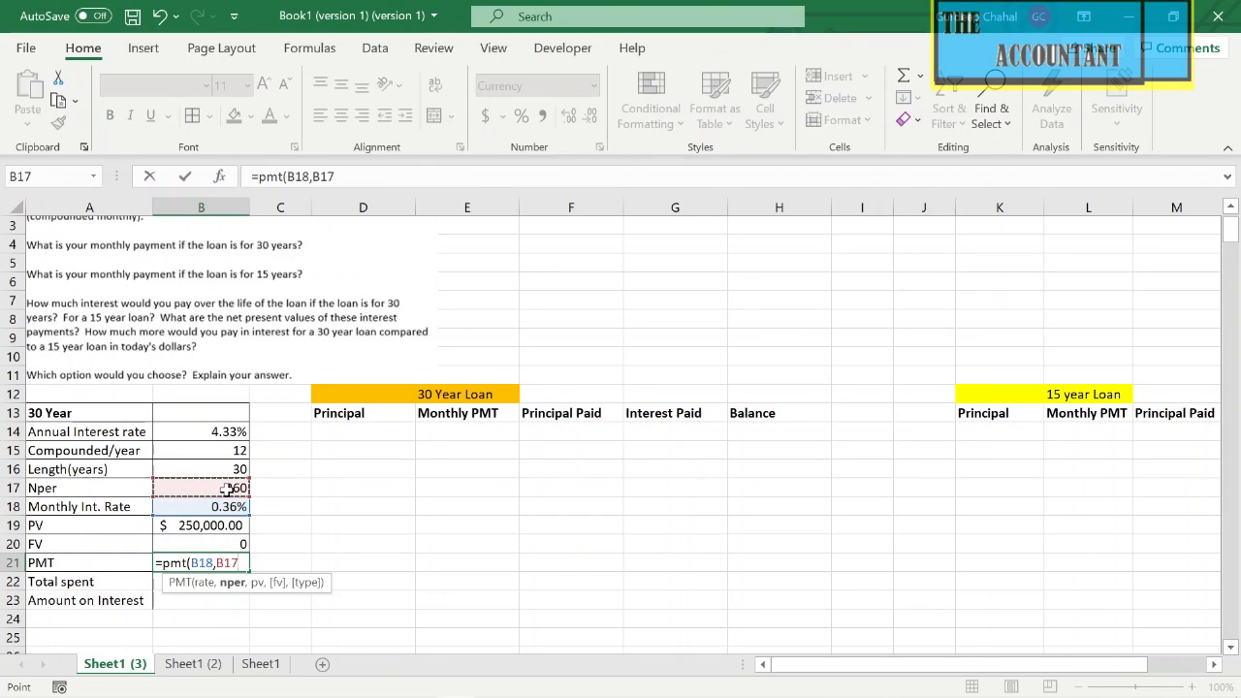
pyautogui.write(',')
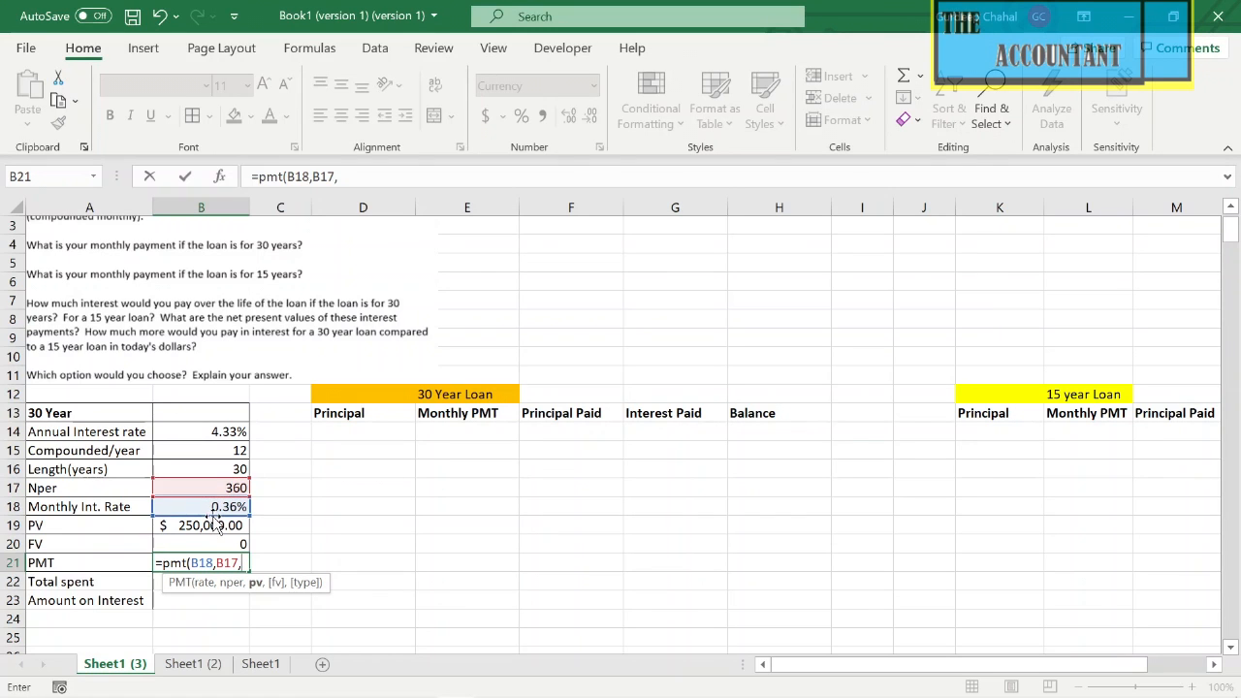
pyautogui.click(208, 524)
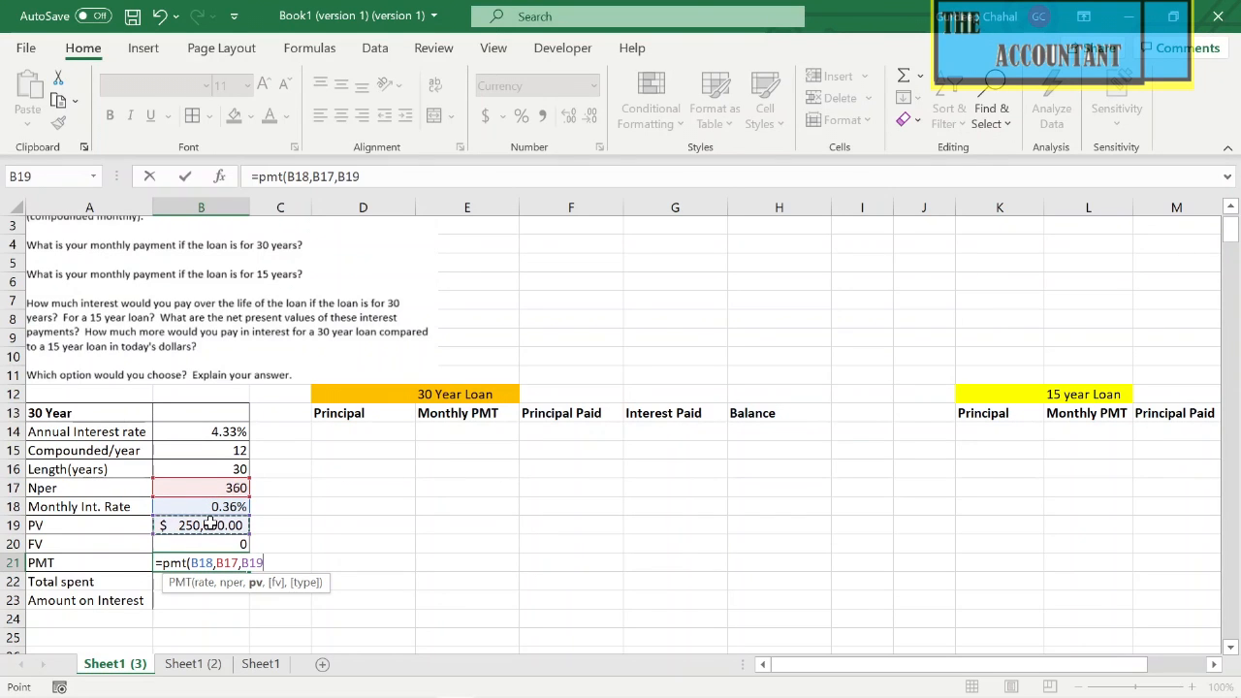
pyautogui.write(',')
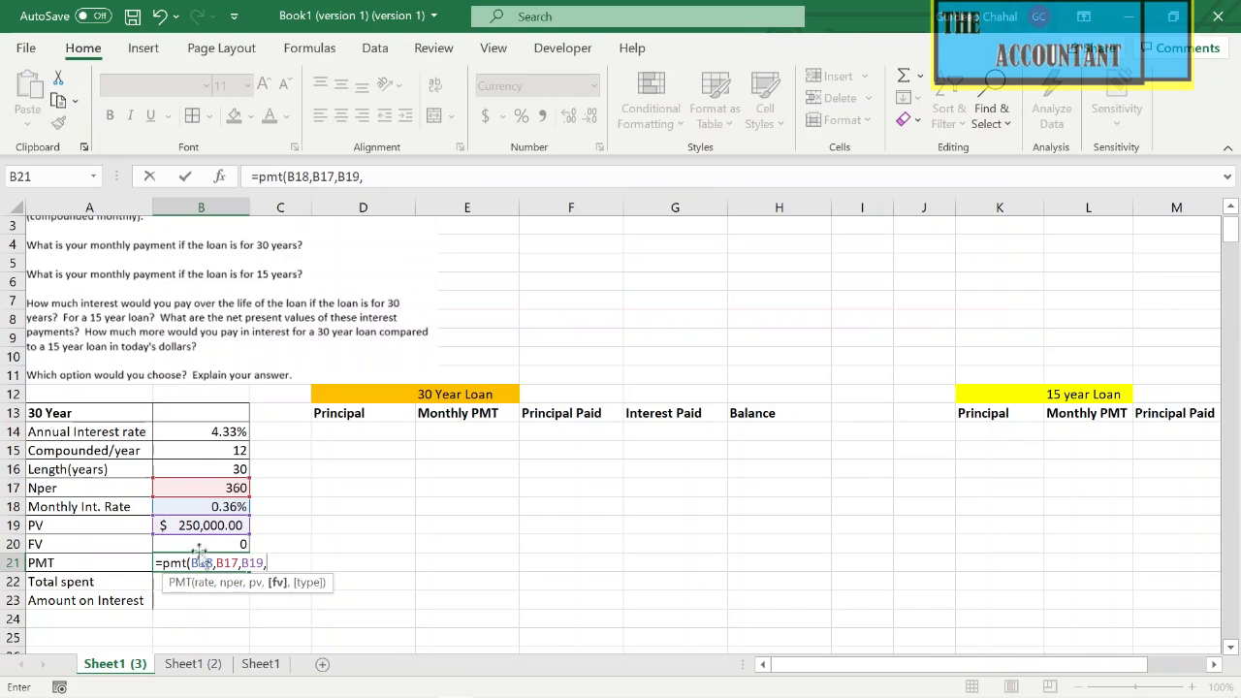
pyautogui.click(205, 544)
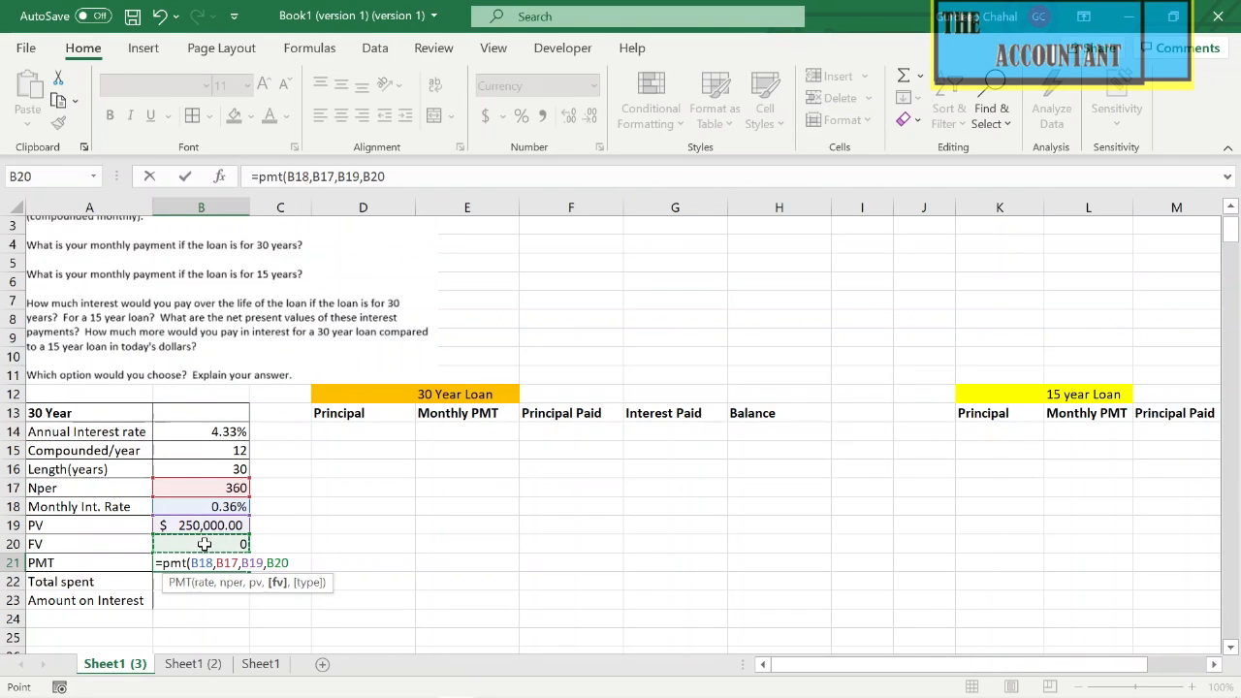
pyautogui.write(')')
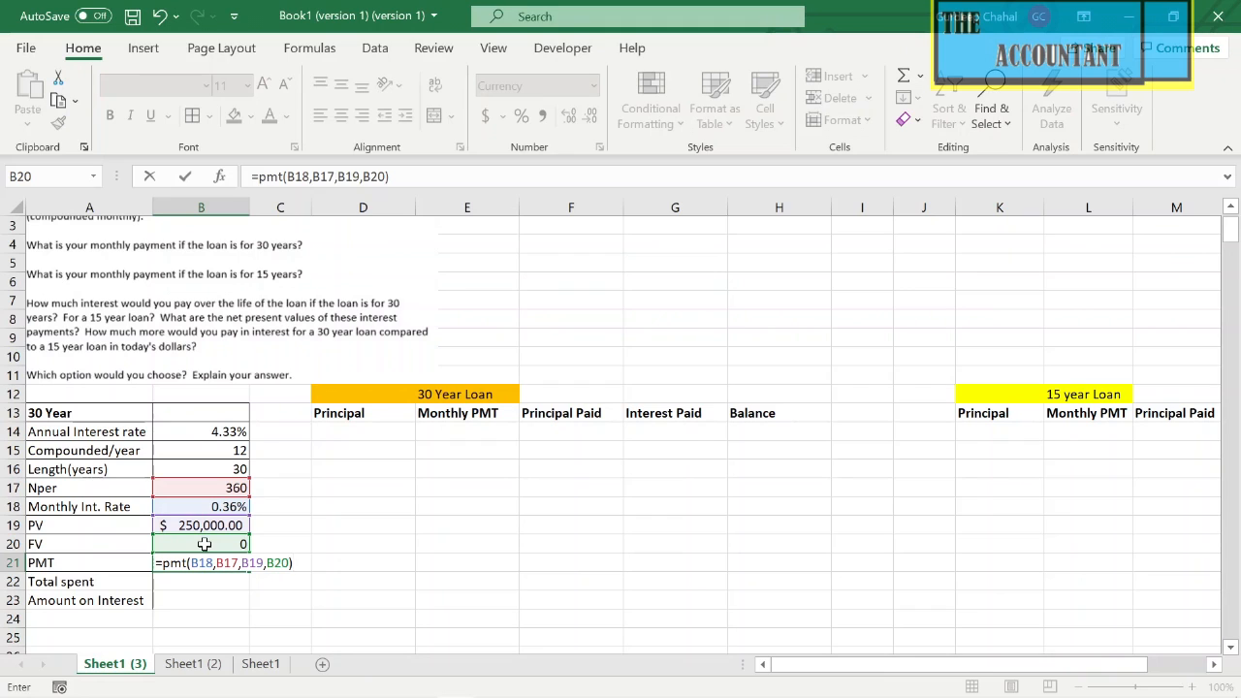
pyautogui.press('Return')
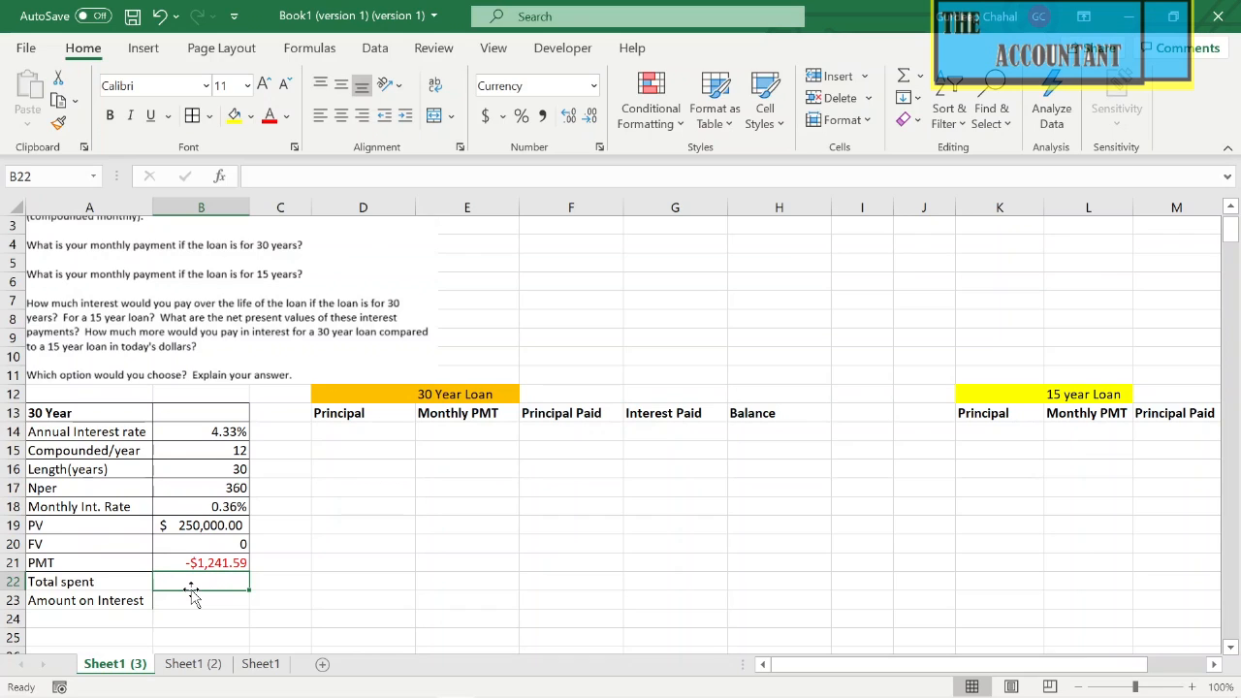
# Calculate Total spent in B22 as the payment times the number of periods, =B21*B17.
pyautogui.write('=')
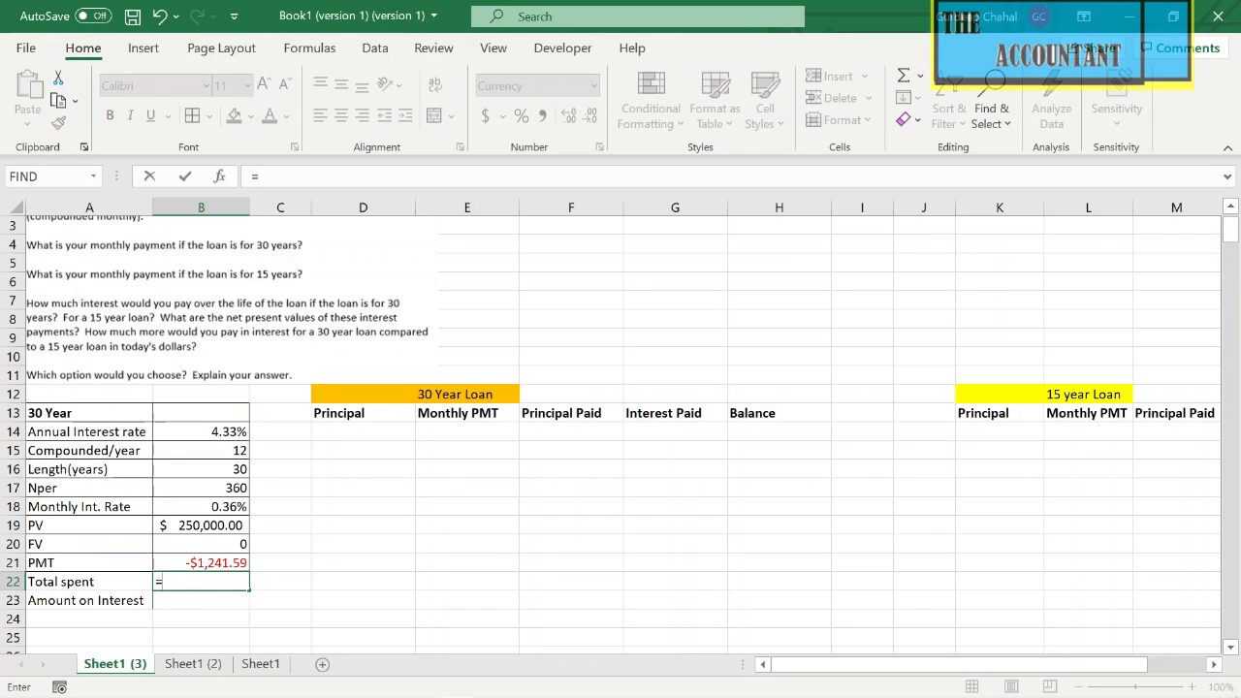
pyautogui.click(222, 563)
pyautogui.write('*')
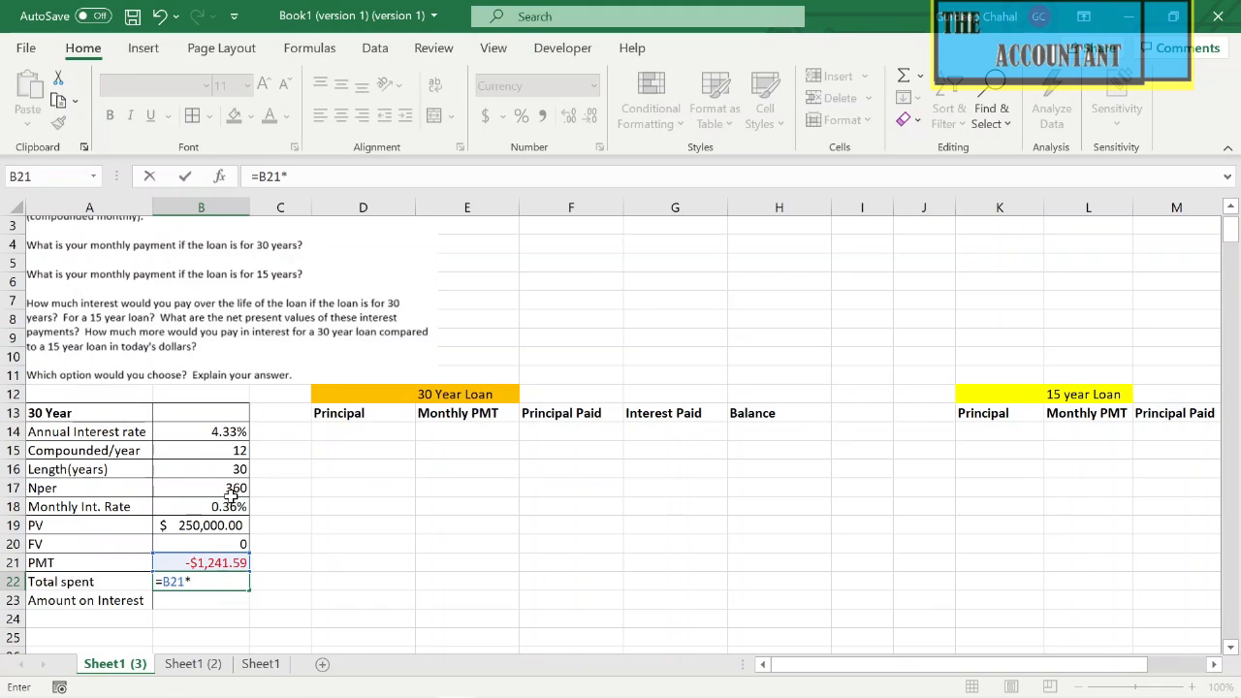
pyautogui.click(236, 489)
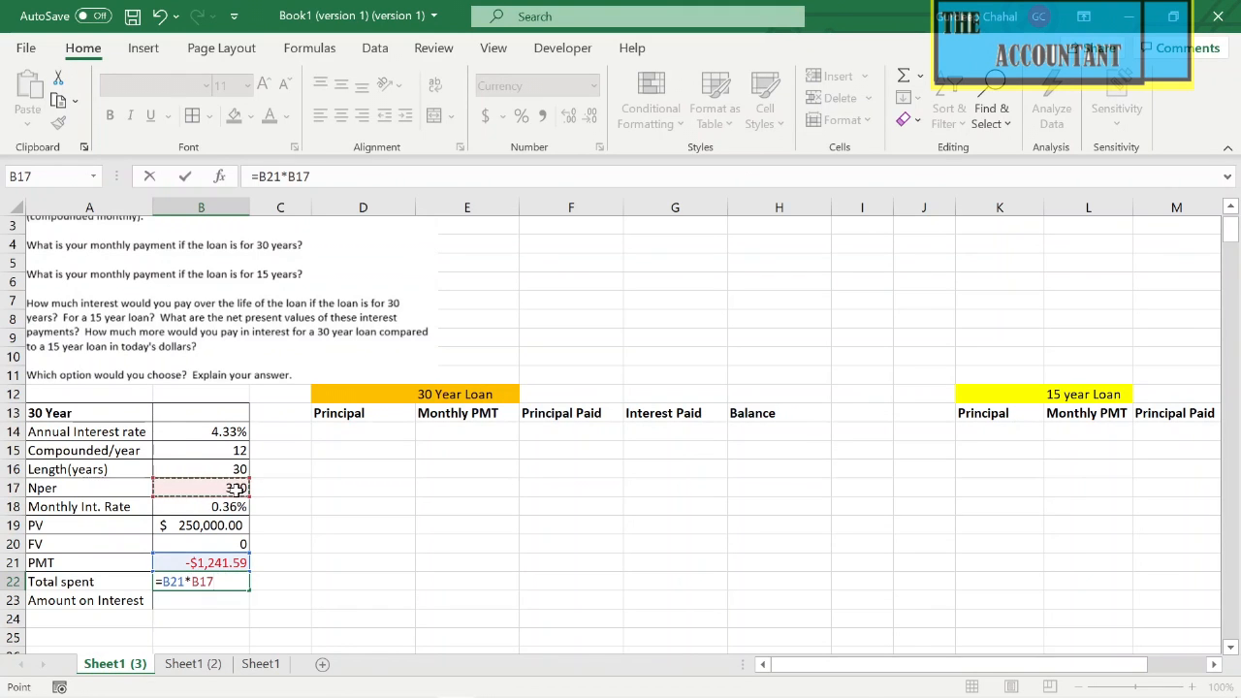
pyautogui.press('Return')
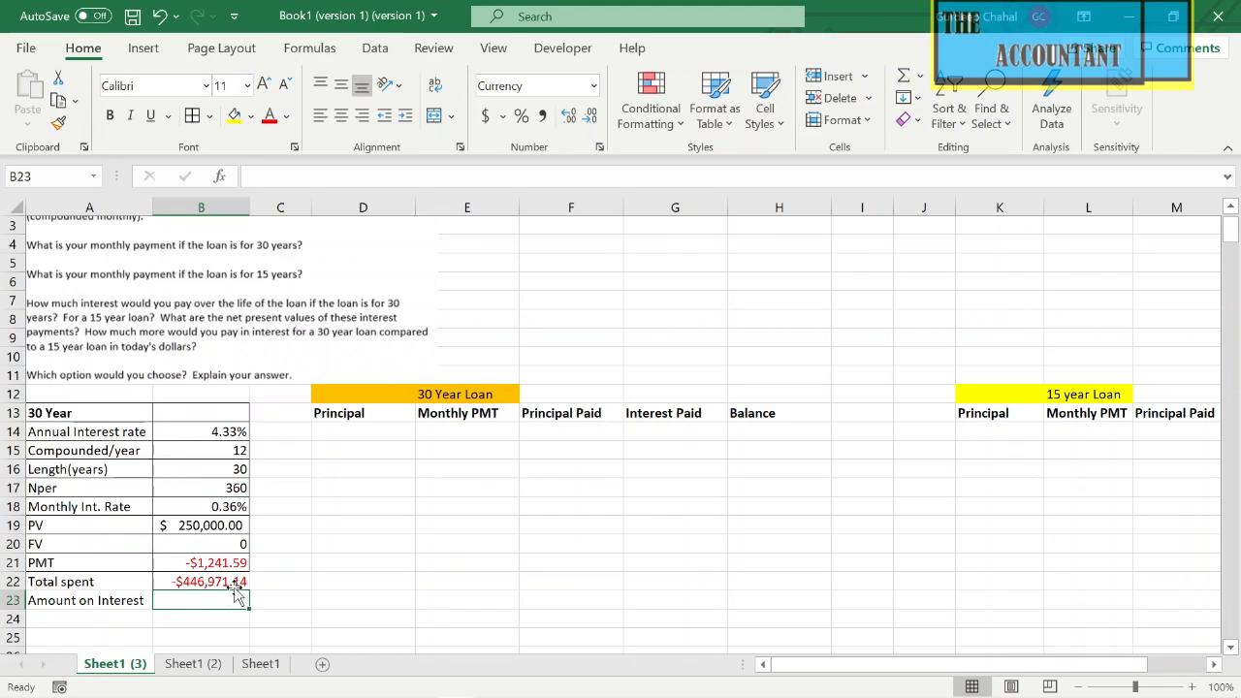
# Calculate Amount on Interest in B23 as the total spent plus the present value, =B22+B19.
pyautogui.write('=')
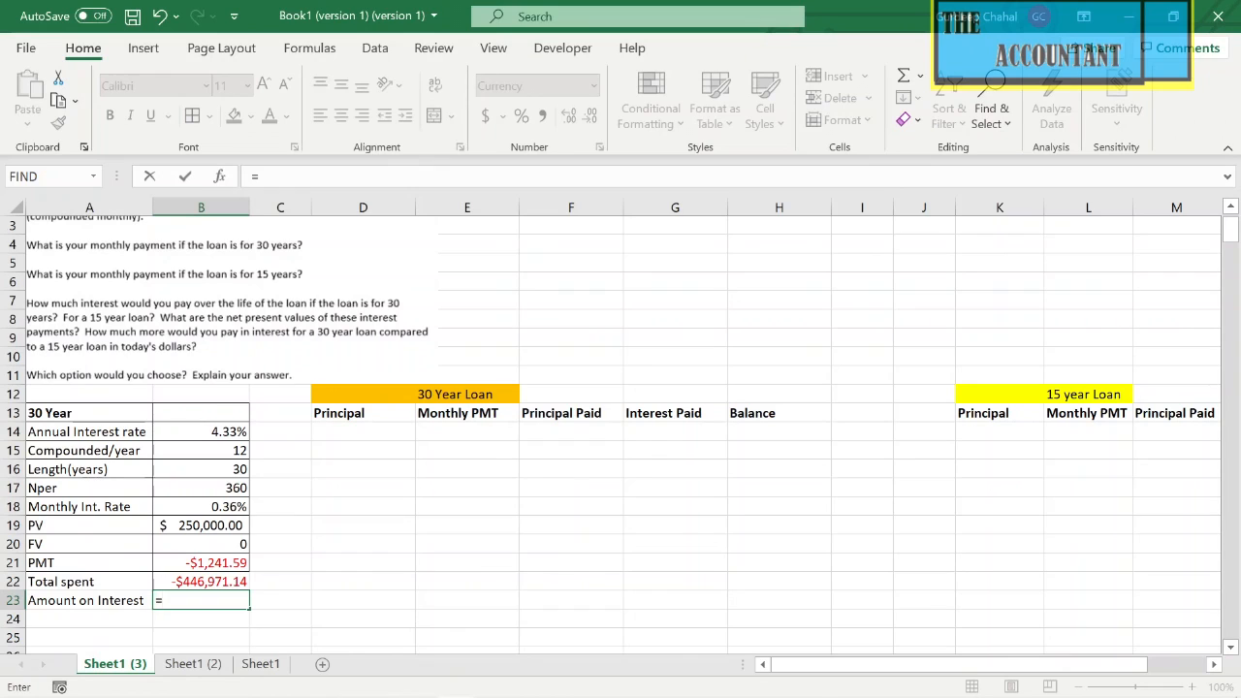
pyautogui.click(215, 582)
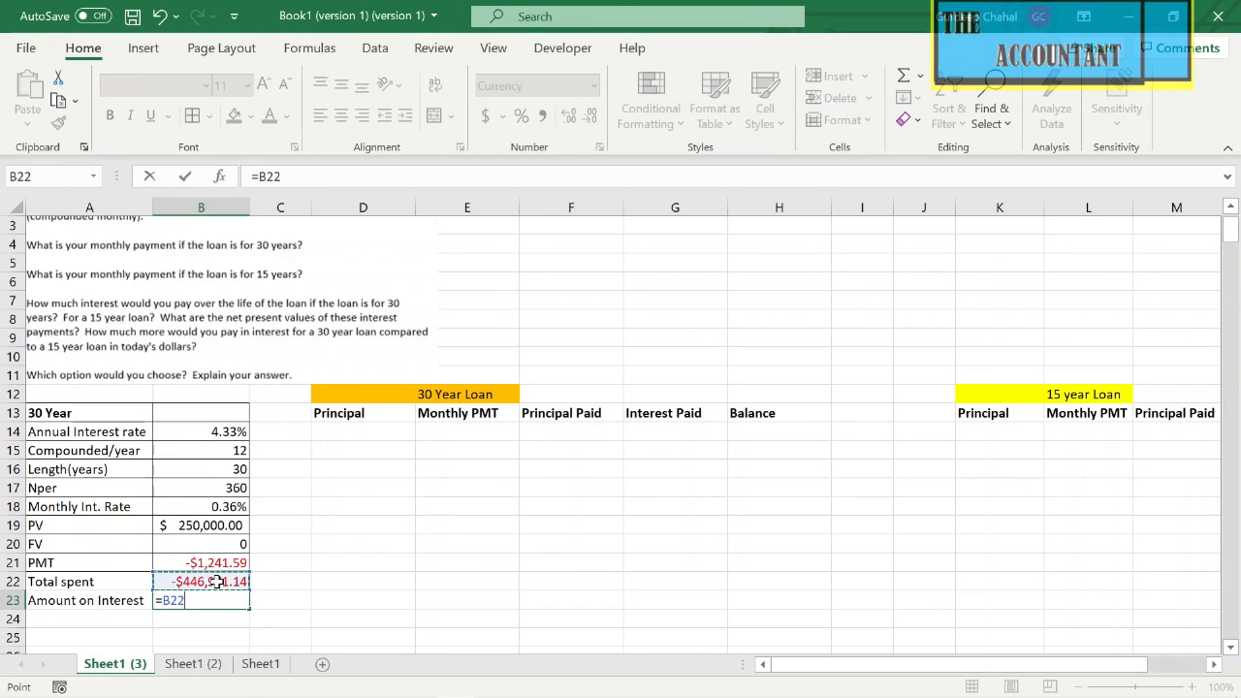
pyautogui.write('+')
pyautogui.click(215, 526)
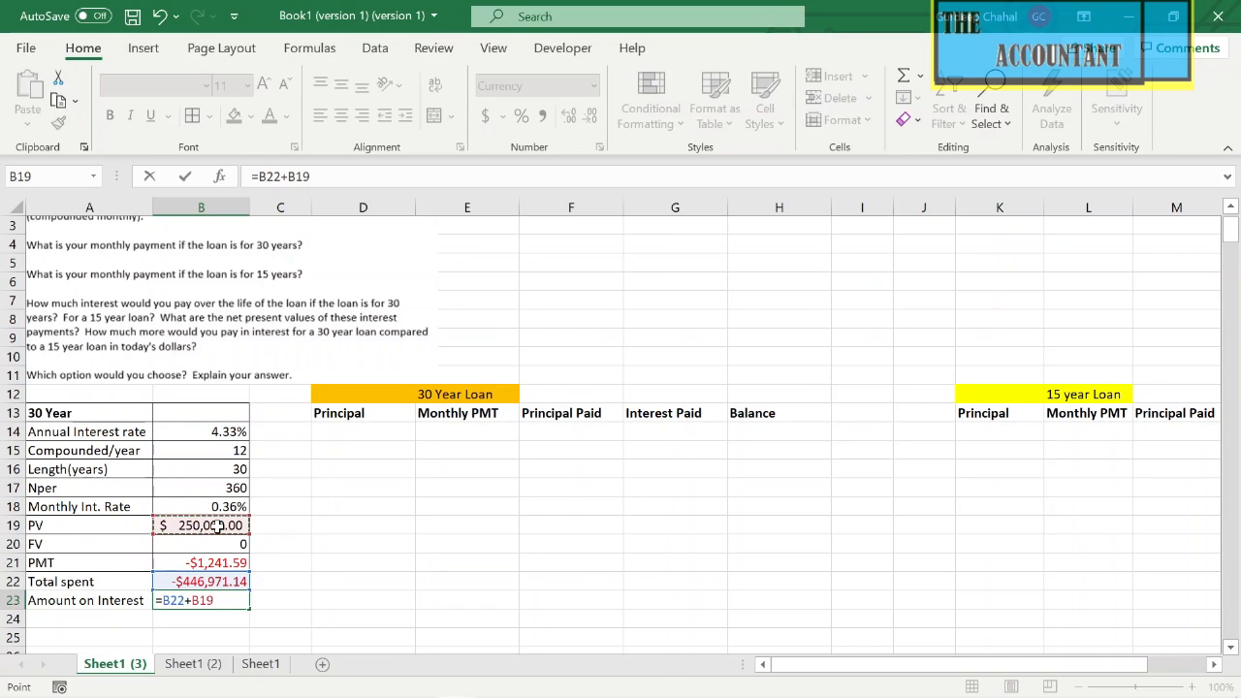
pyautogui.press('Return')
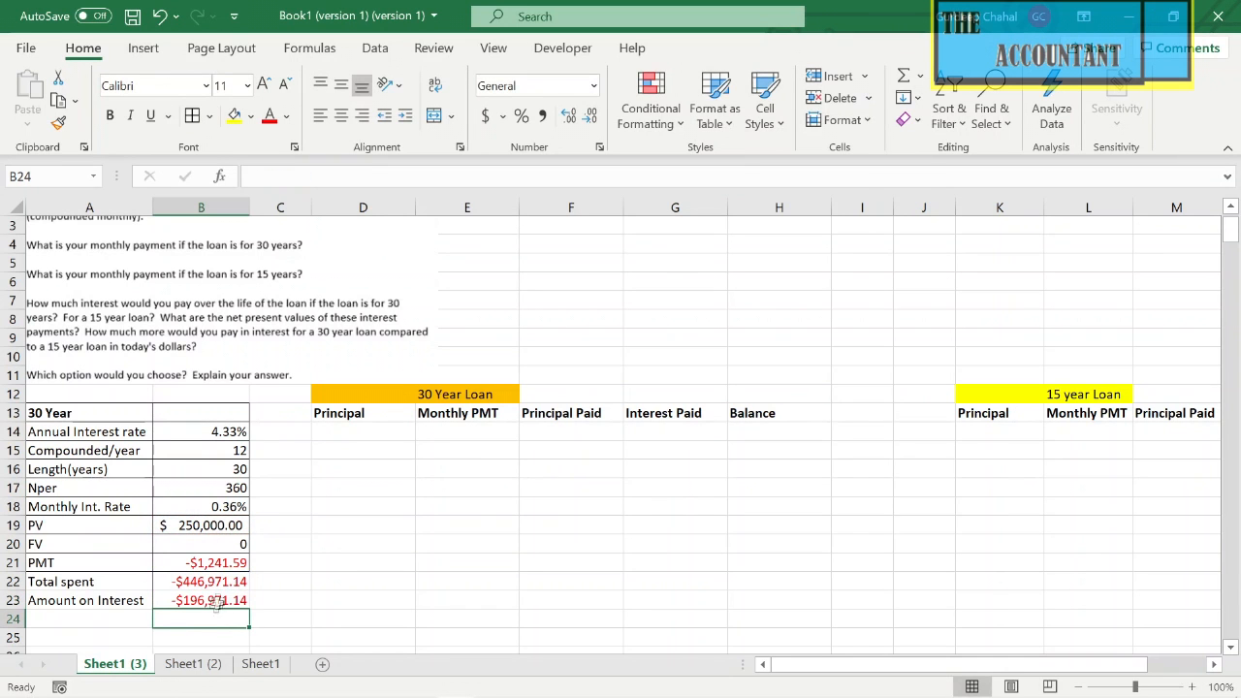
# Enter the 15 Year loan's annual interest rate of .0433, 12 compounding periods per year and a length of 15 years in B30:B32.
pyautogui.scroll(-3, 239, 591)
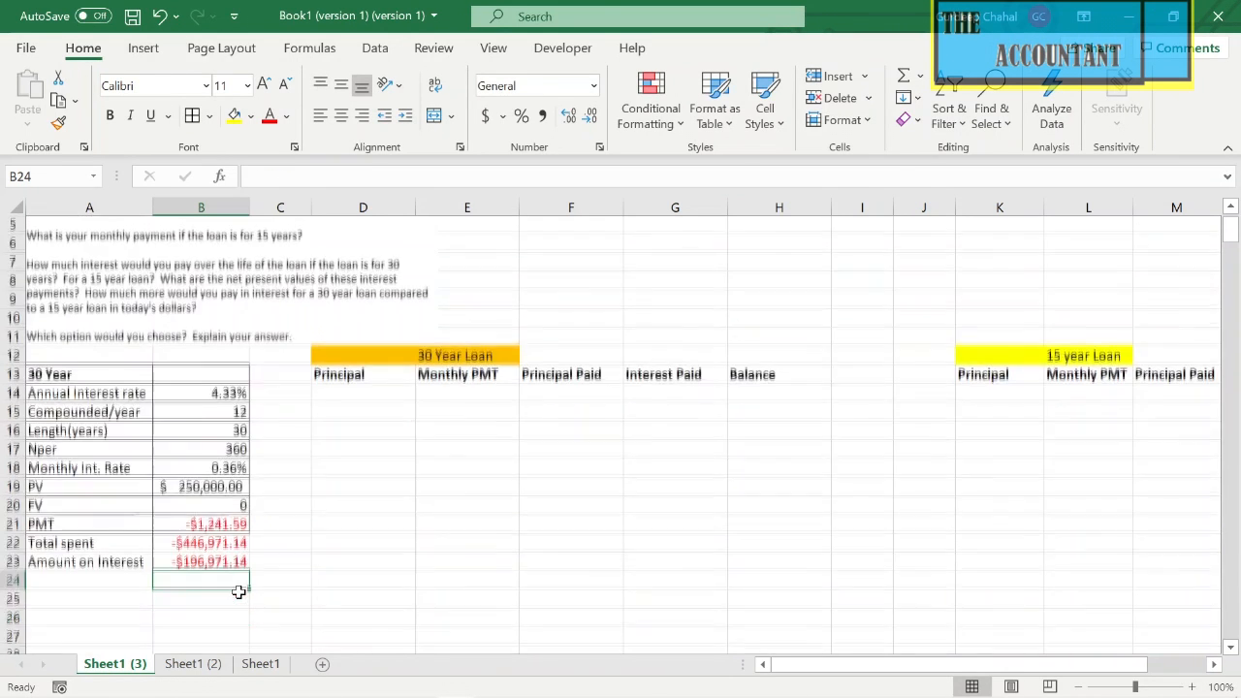
pyautogui.scroll(-3, 238, 591)
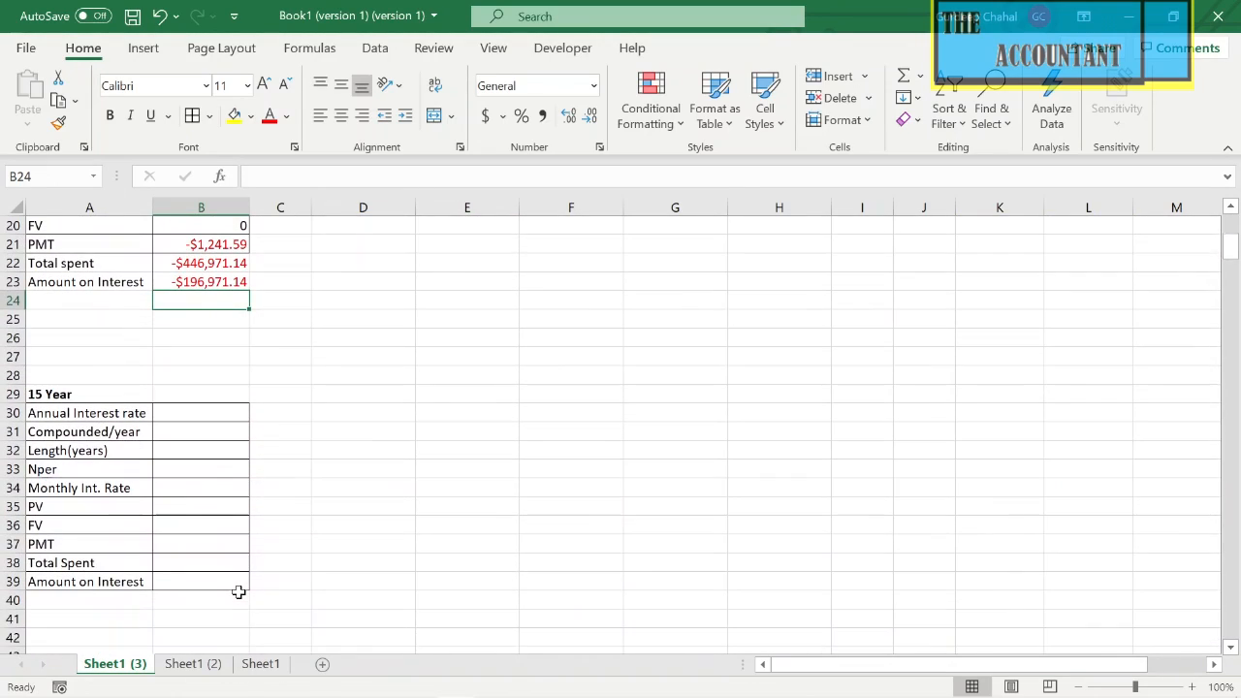
pyautogui.click(209, 412)
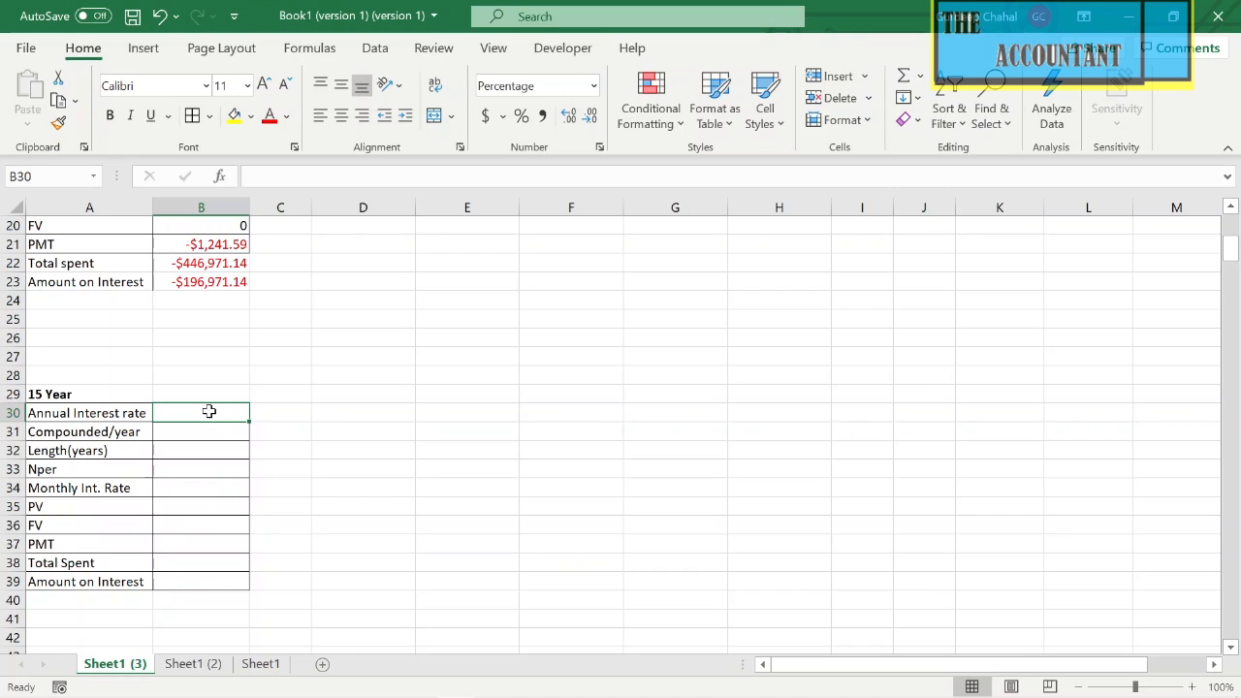
pyautogui.write('.')
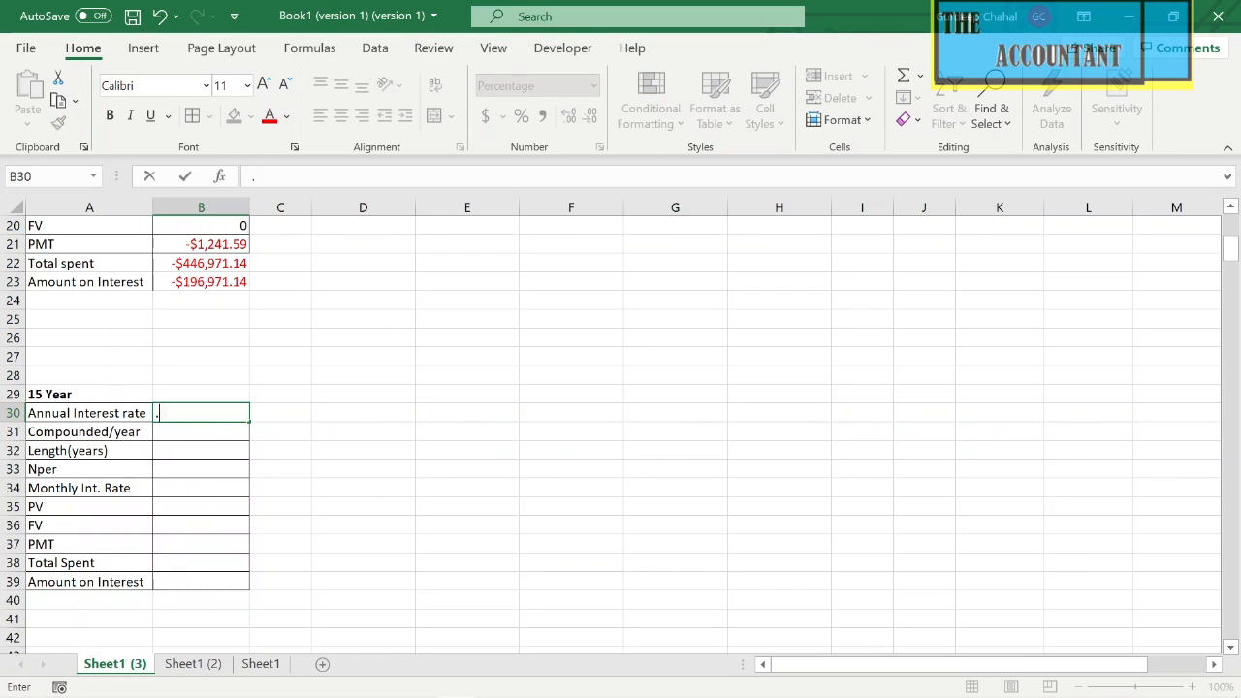
pyautogui.write('0433')
pyautogui.press('Return')
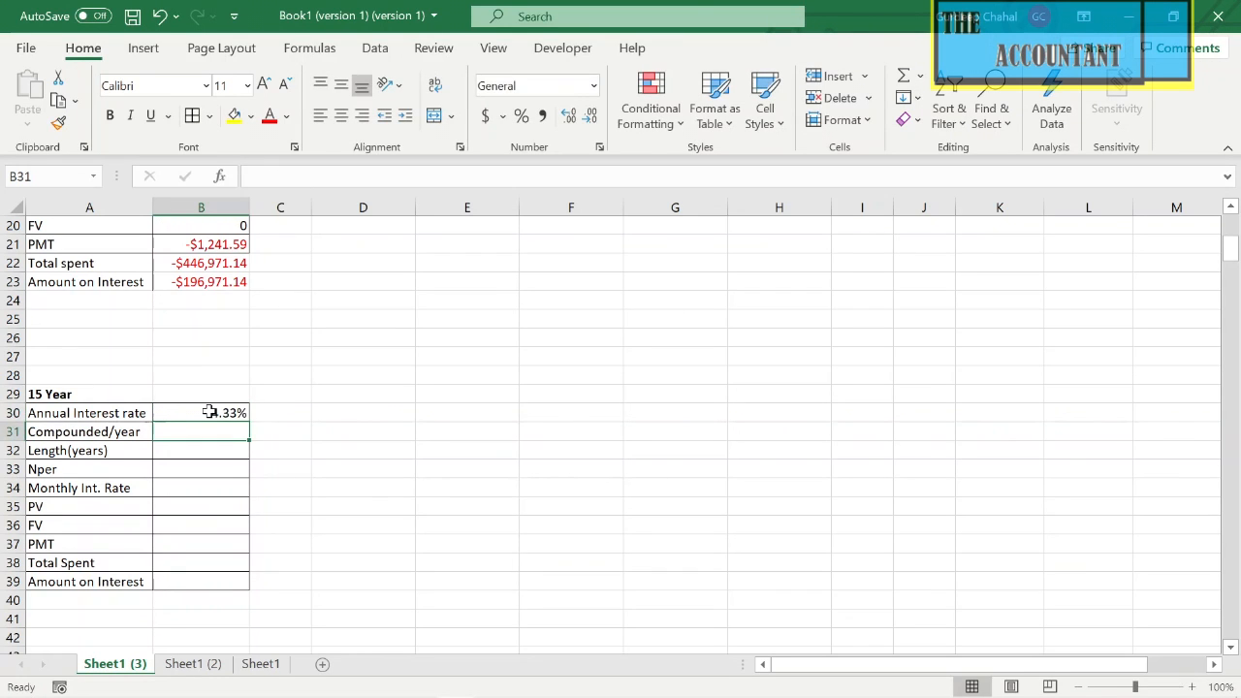
pyautogui.write('12')
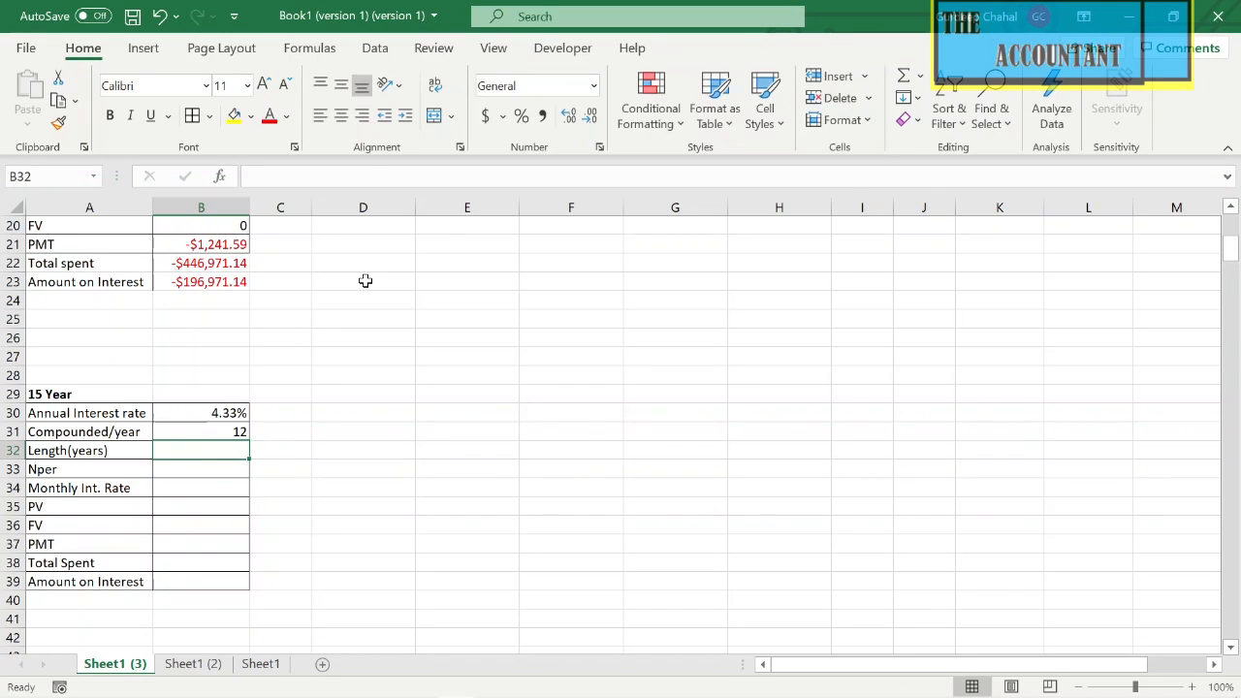
pyautogui.write('15')
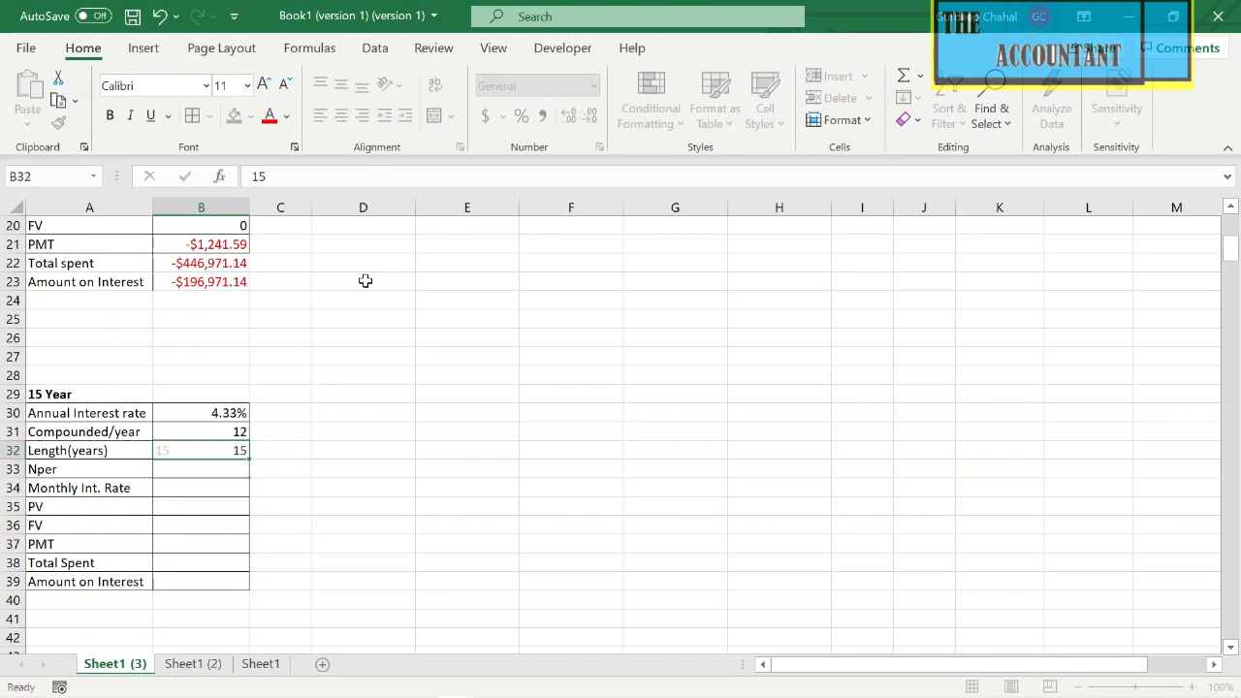
pyautogui.press('Return')
# Calculate Nper in B33 as the compounding periods per year times the loan length, =B31*B32.
pyautogui.write('=')
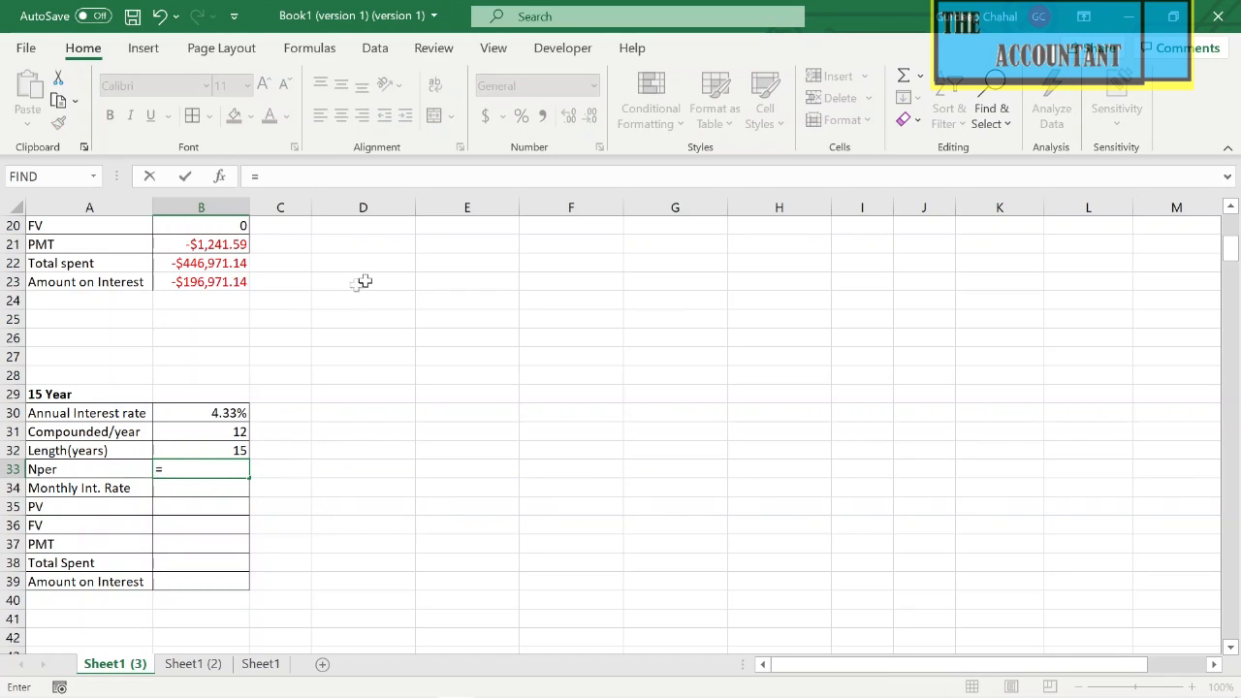
pyautogui.click(207, 436)
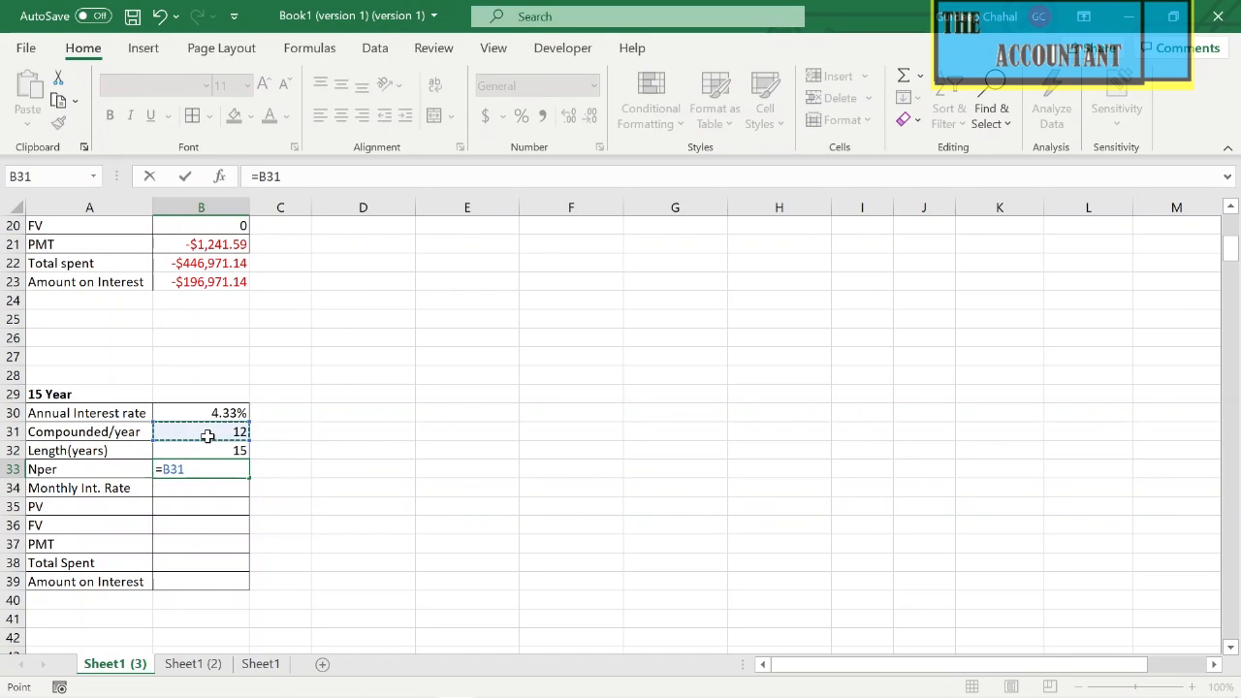
pyautogui.write('*')
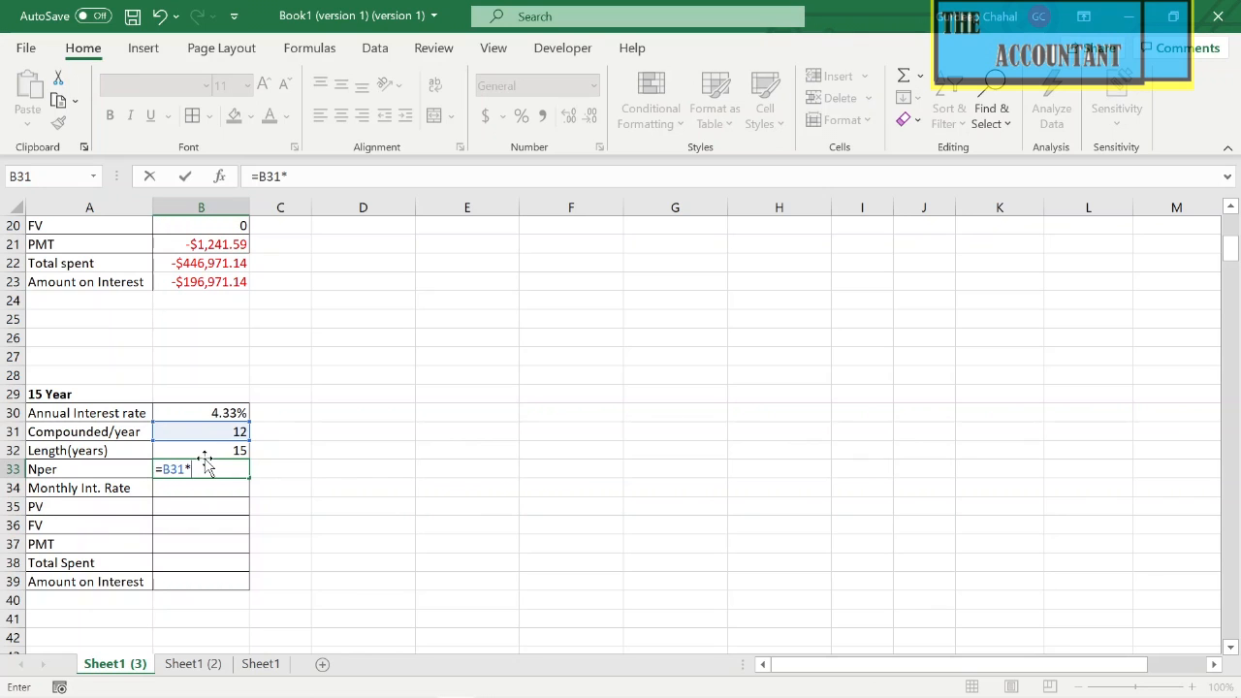
pyautogui.click(207, 450)
pyautogui.press('Return')
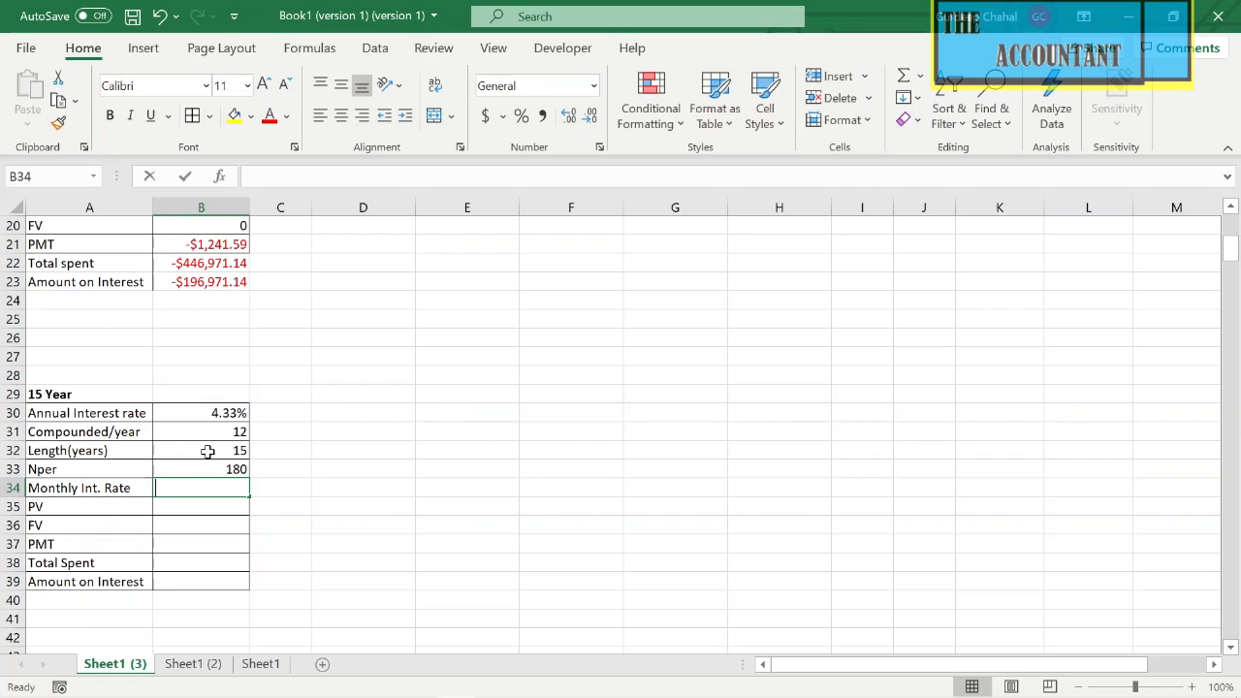
# Calculate the 15 Year loan's monthly interest rate in B34 as the annual rate divided by the compounding periods, =B30/B31.
pyautogui.write('=')
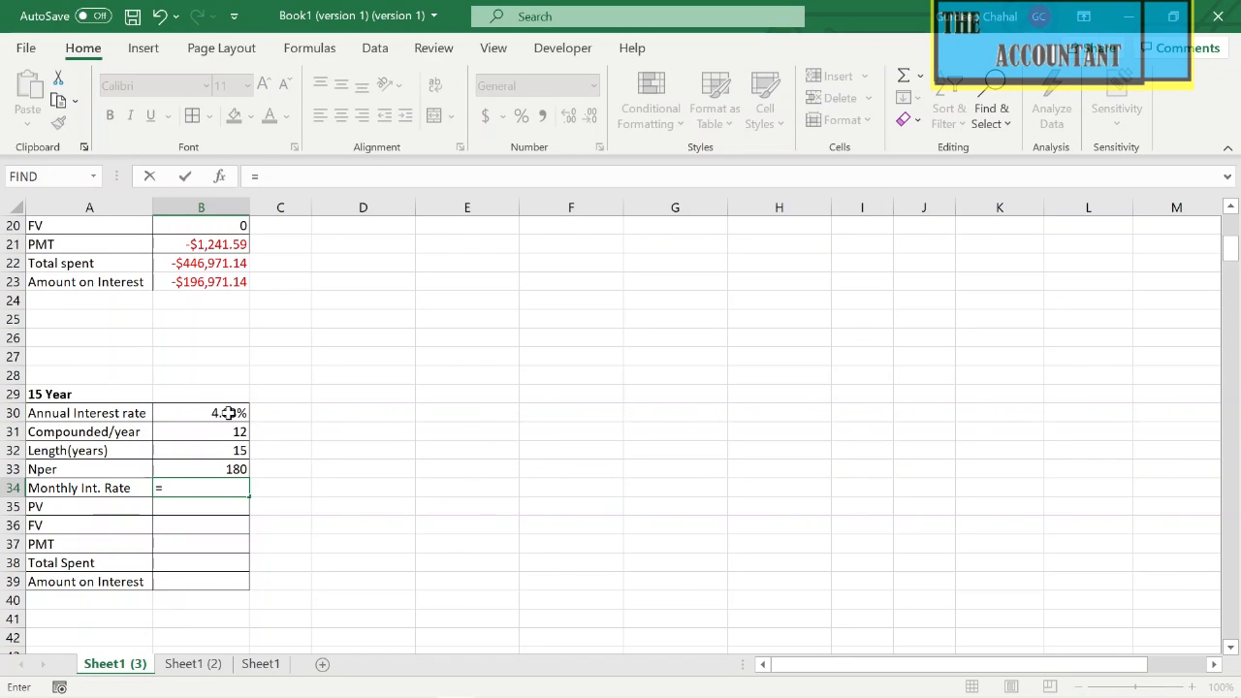
pyautogui.click(228, 413)
pyautogui.write('/')
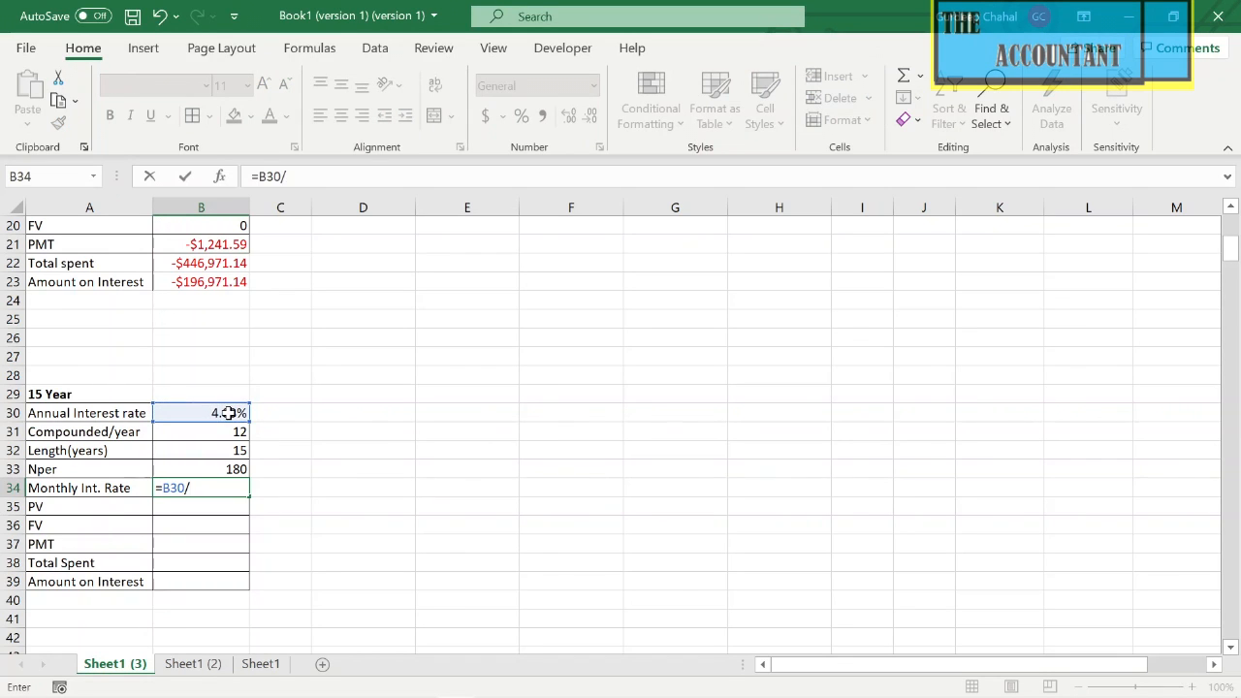
pyautogui.click(223, 432)
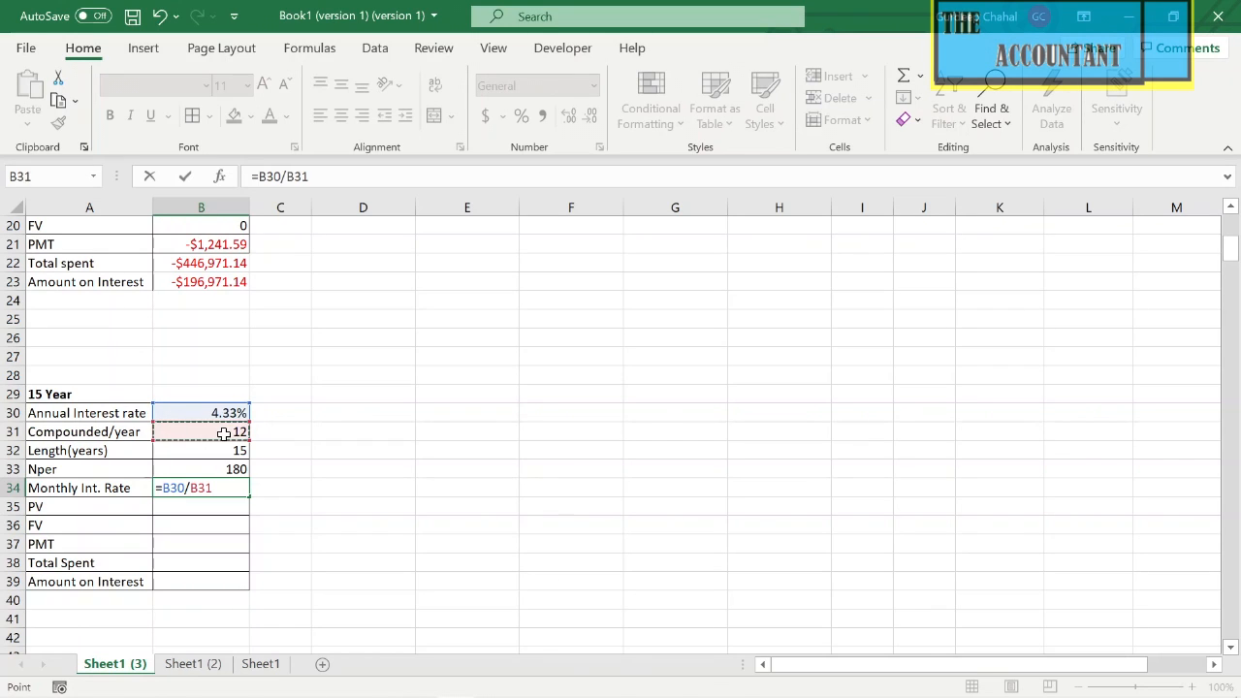
pyautogui.press('Return')
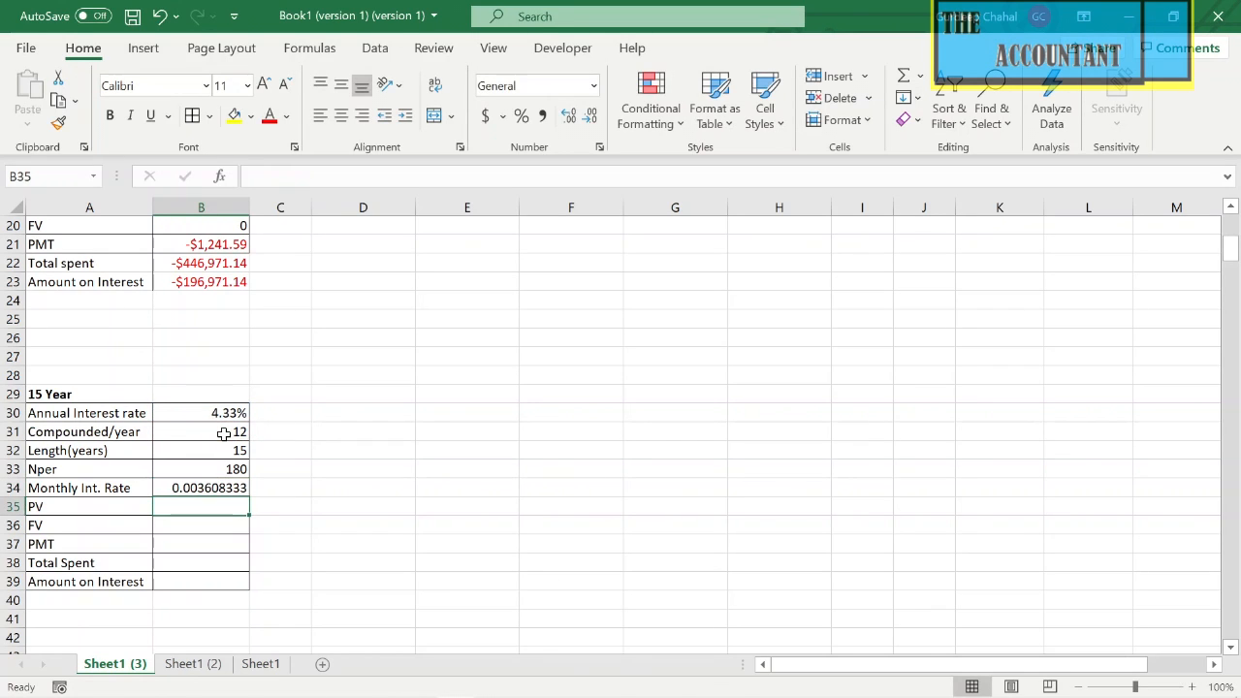
# Format the monthly interest rate in B34 as a percentage with two decimal places.
pyautogui.click(203, 485)
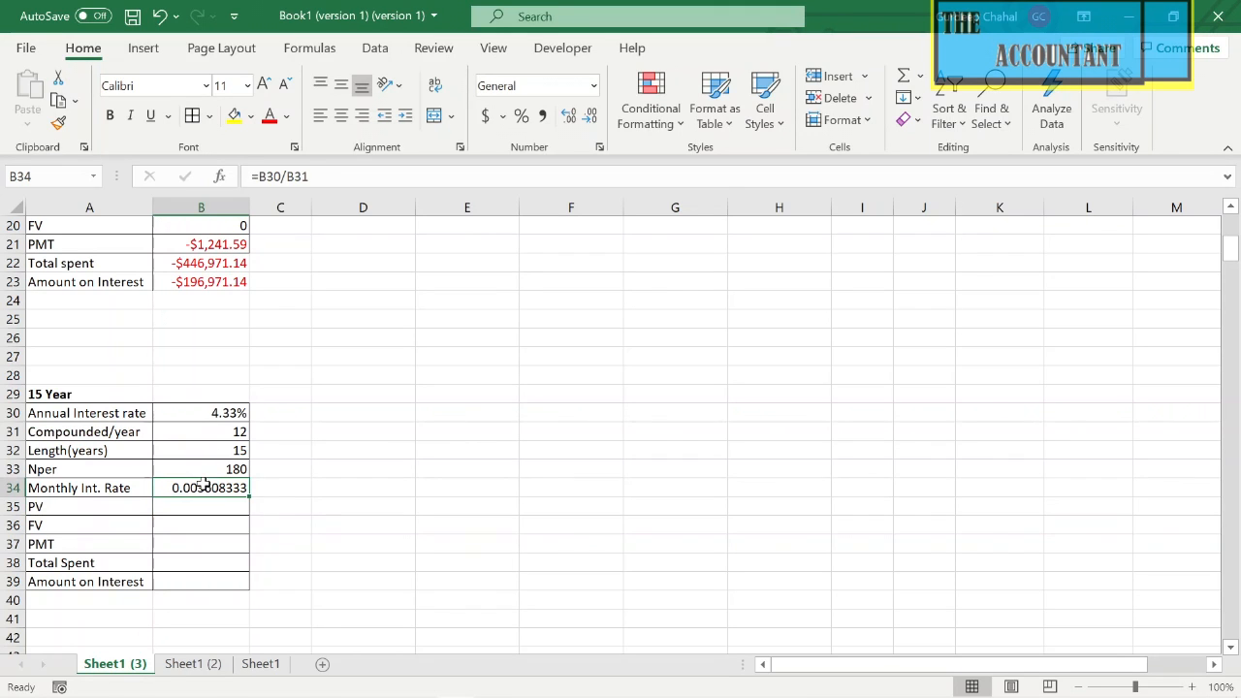
pyautogui.click(520, 116)
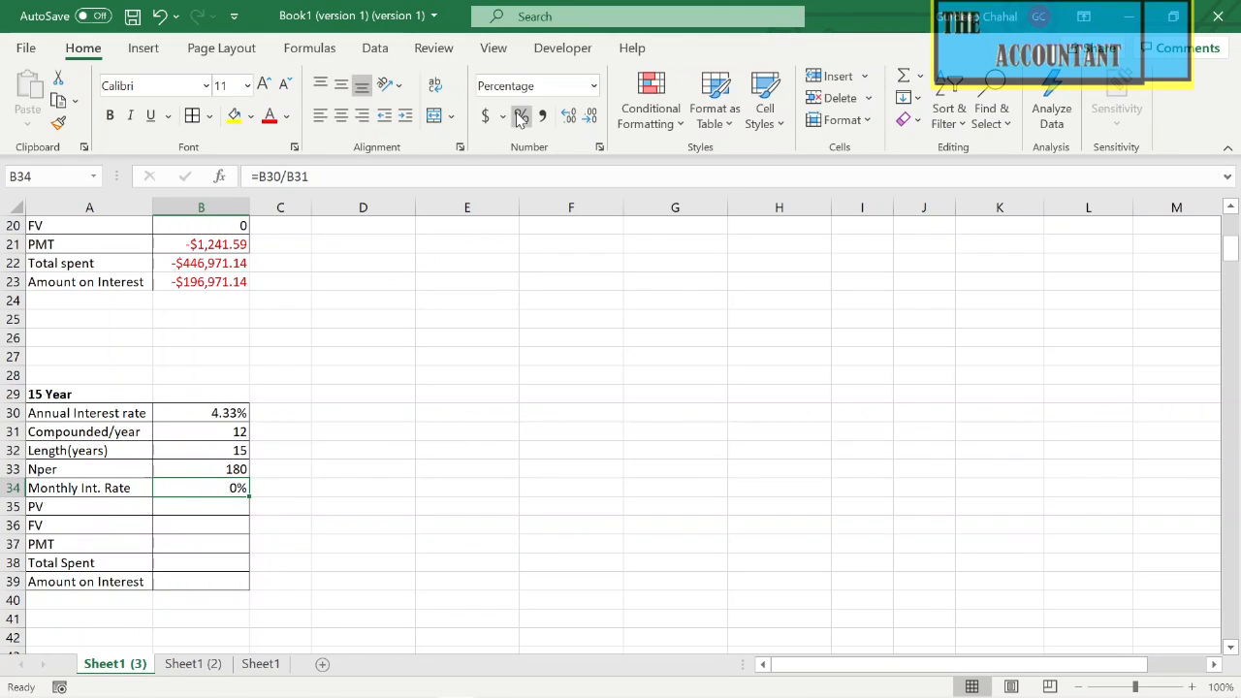
pyautogui.click(591, 116)
pyautogui.click(591, 117)
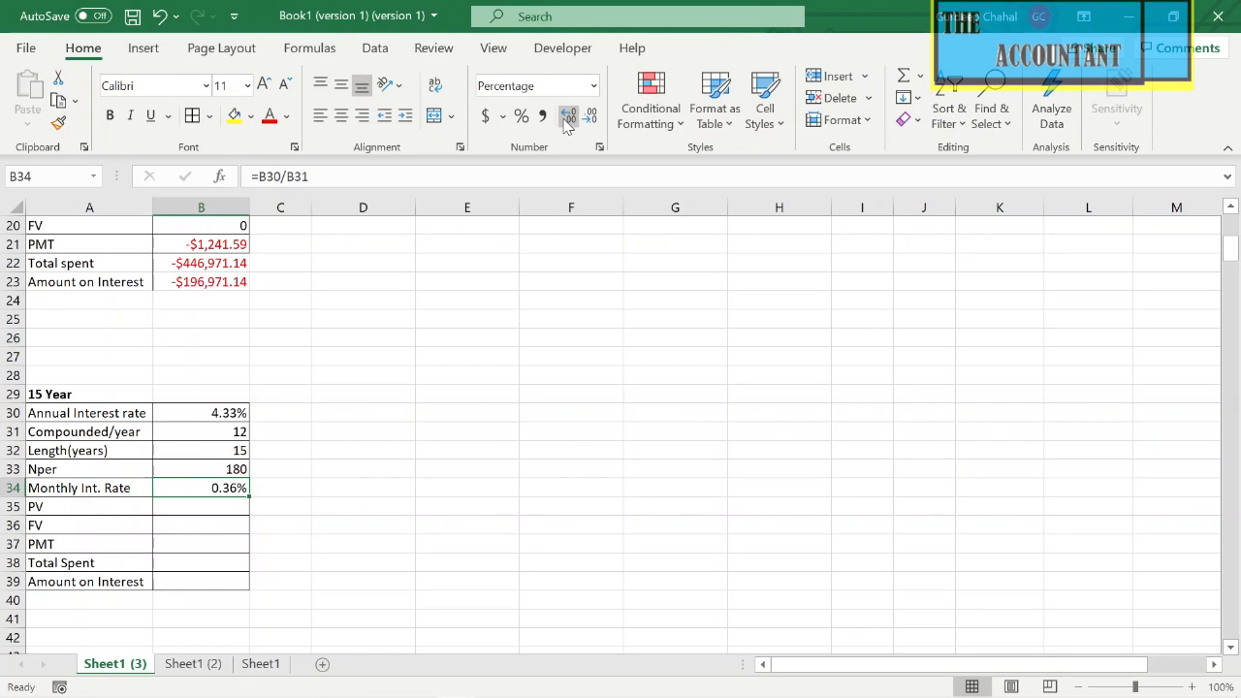
# Enter 250000 as the PV and 0 as the FV of the 15 Year loan.
pyautogui.click(188, 504)
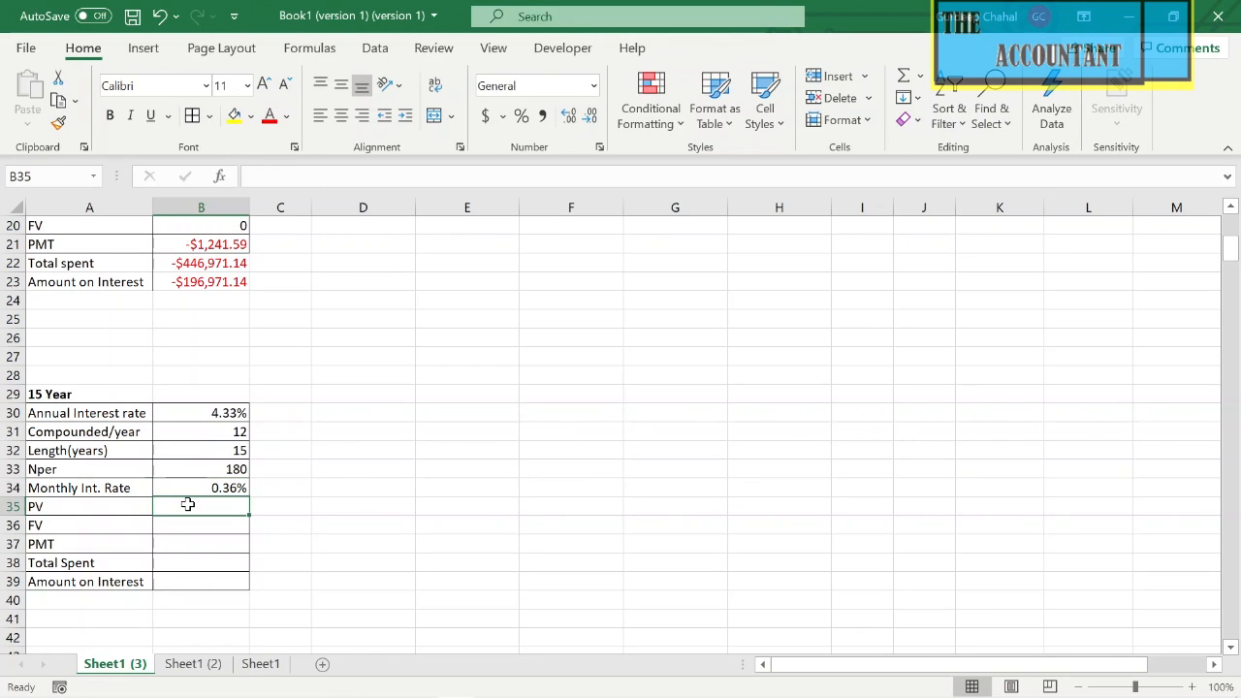
pyautogui.write('250000')
pyautogui.press('Return')
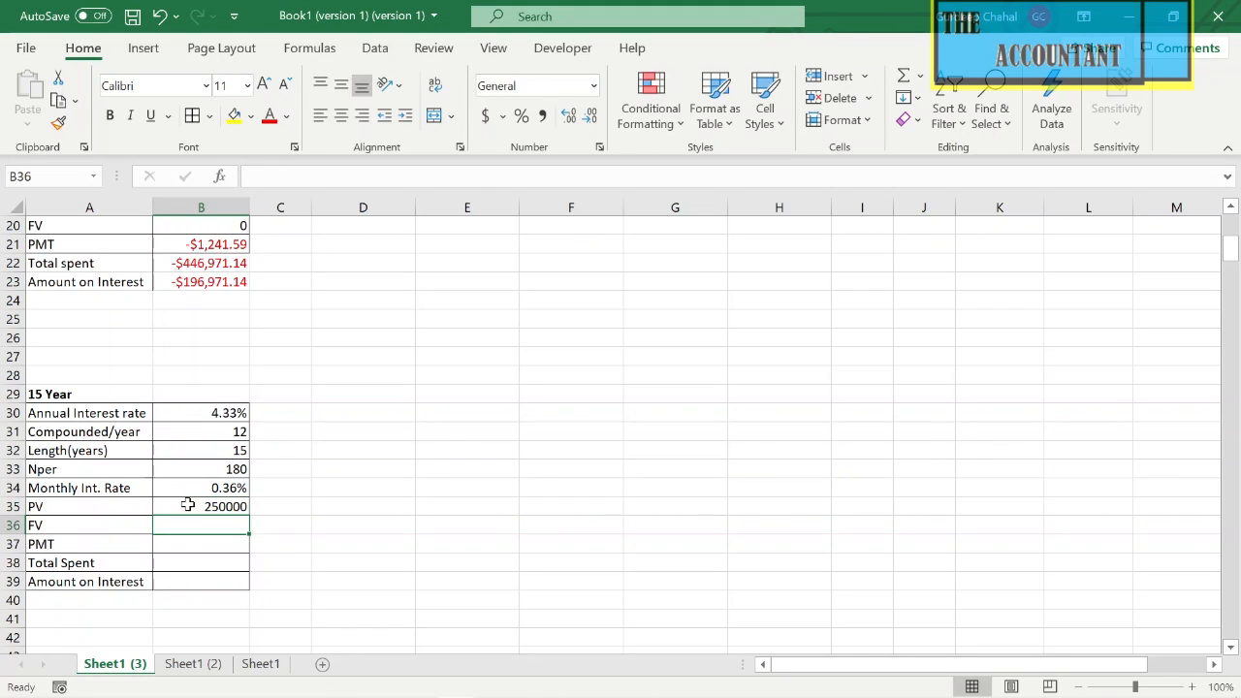
pyautogui.write('0')
pyautogui.press('Return')
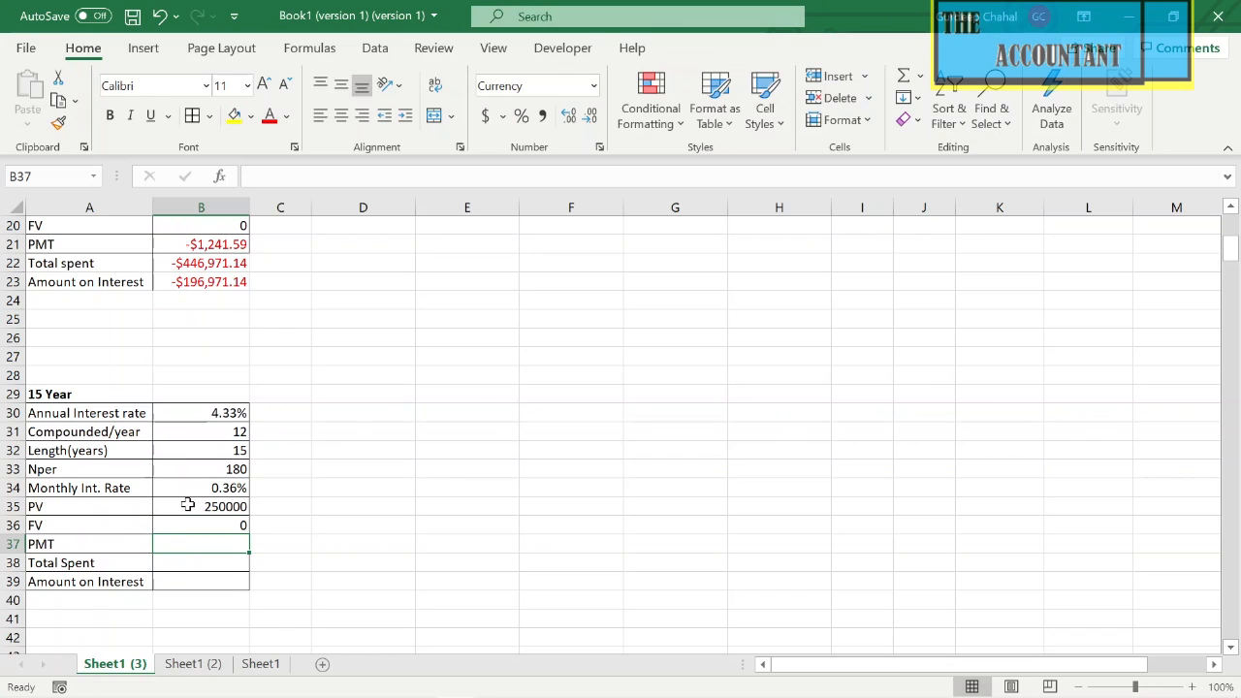
# Calculate the 15 Year loan's monthly payment in B37 with the PMT function, =pmt(B34,B33,B35,B36).
pyautogui.write('=')
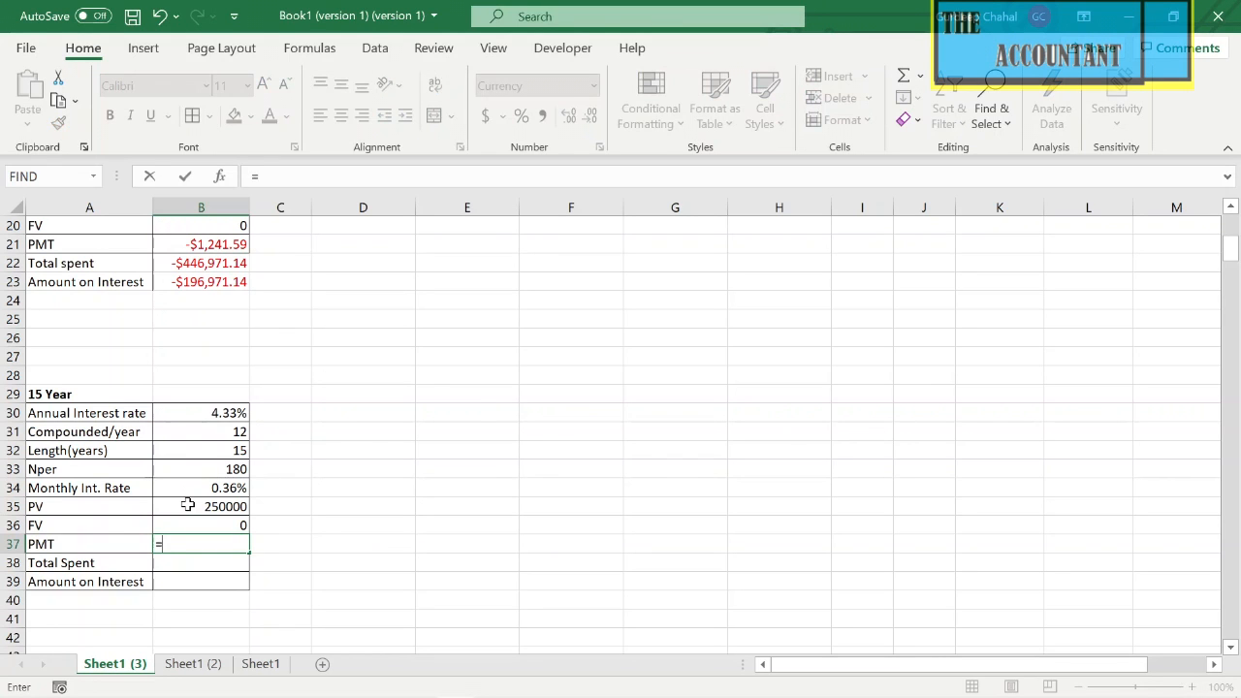
pyautogui.write('pmt')
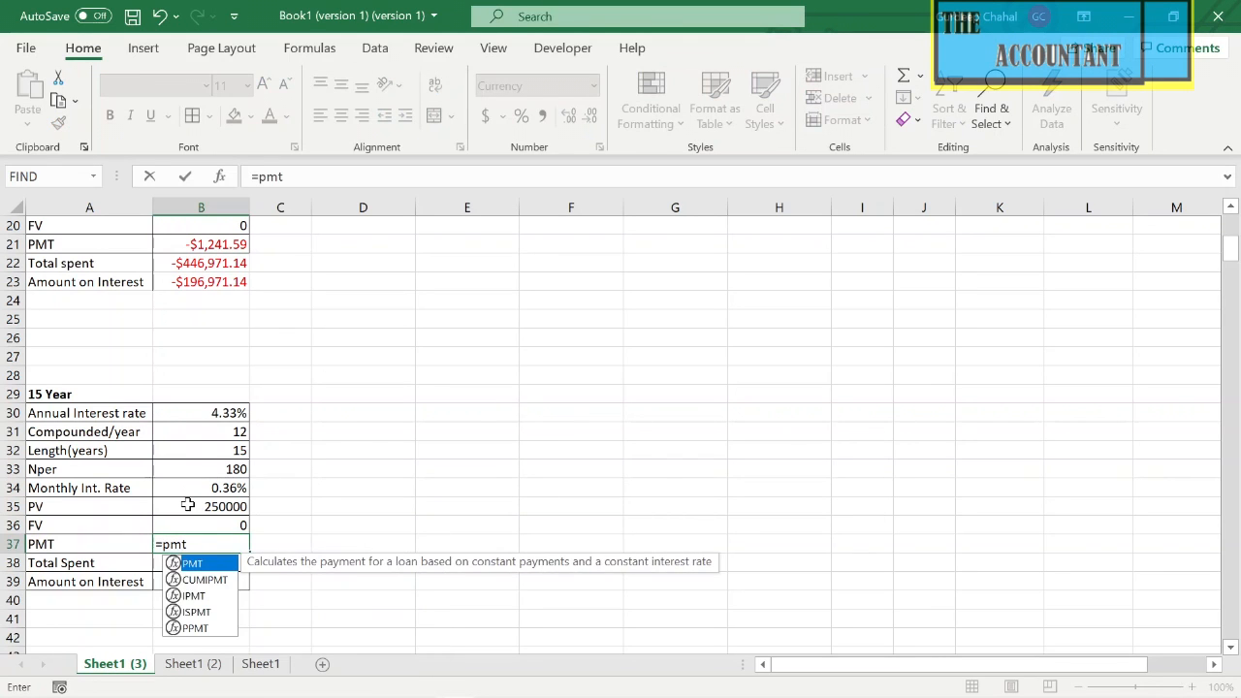
pyautogui.write('(')
pyautogui.click(214, 488)
pyautogui.write(',')
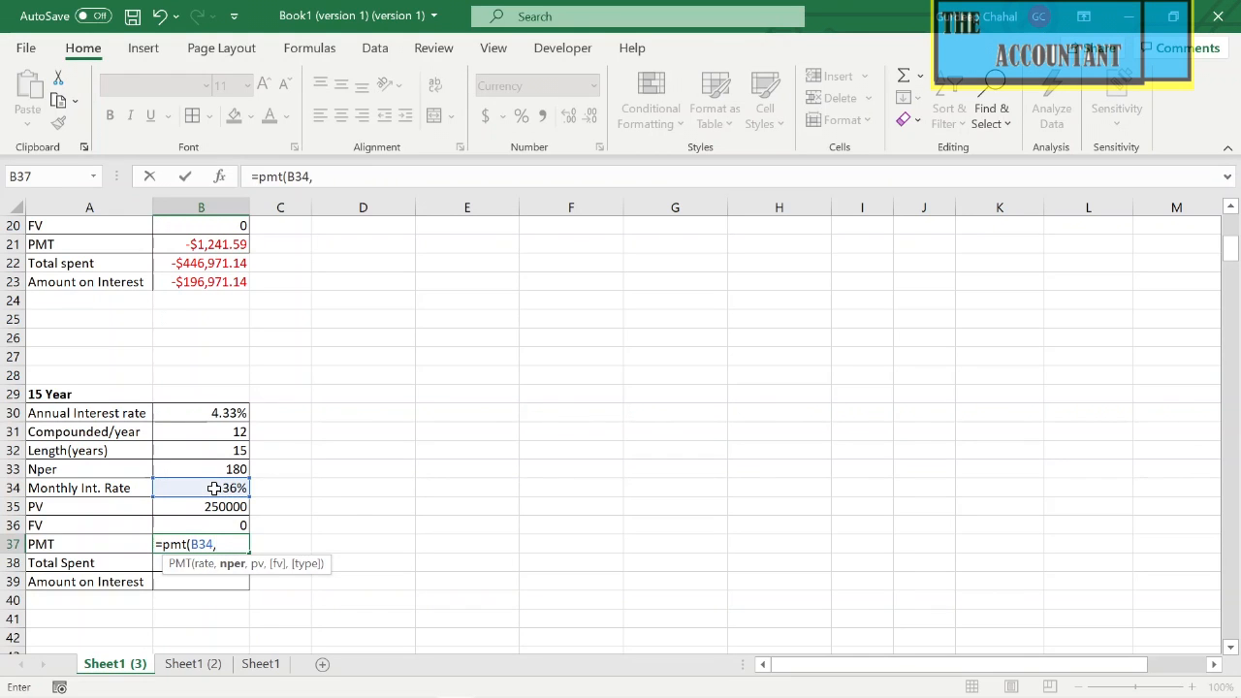
pyautogui.click(222, 468)
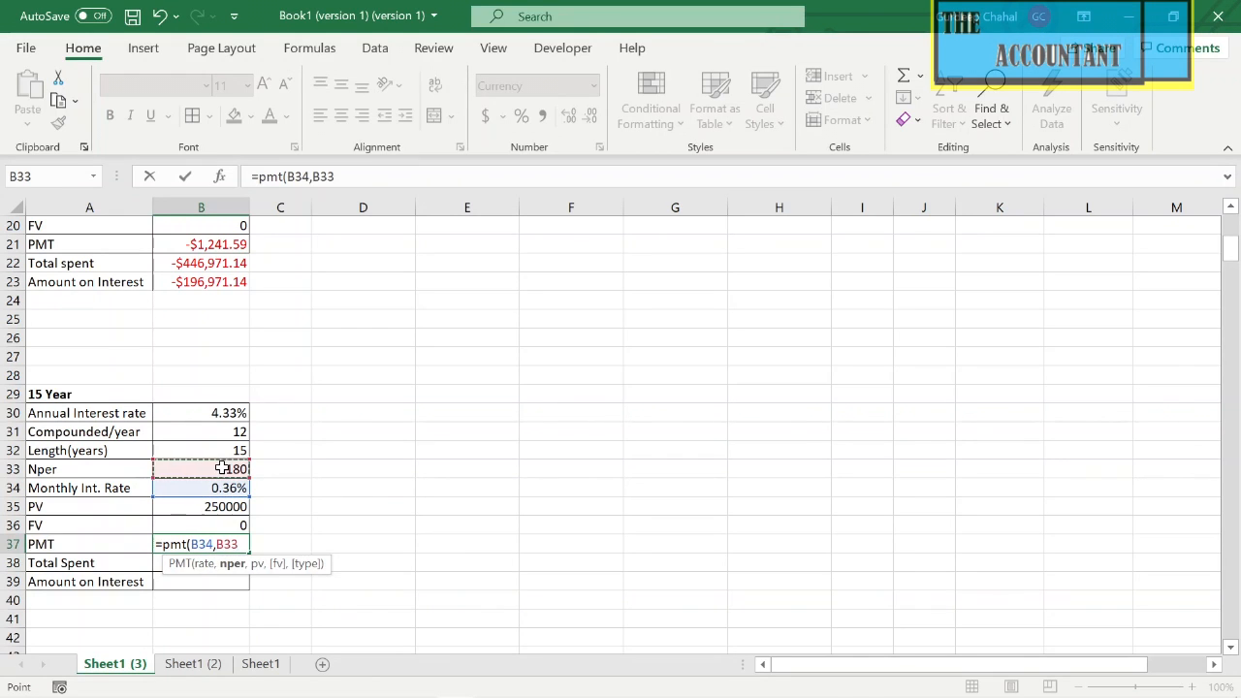
pyautogui.write(',')
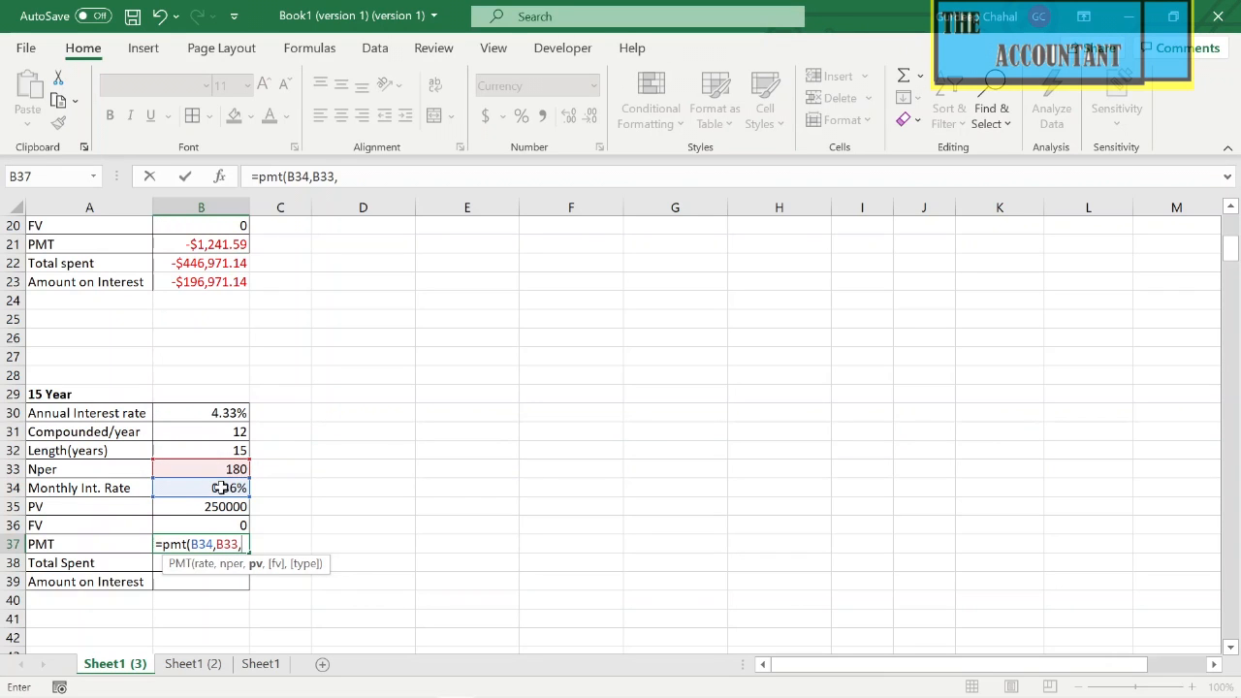
pyautogui.click(215, 506)
pyautogui.write(',')
pyautogui.click(213, 524)
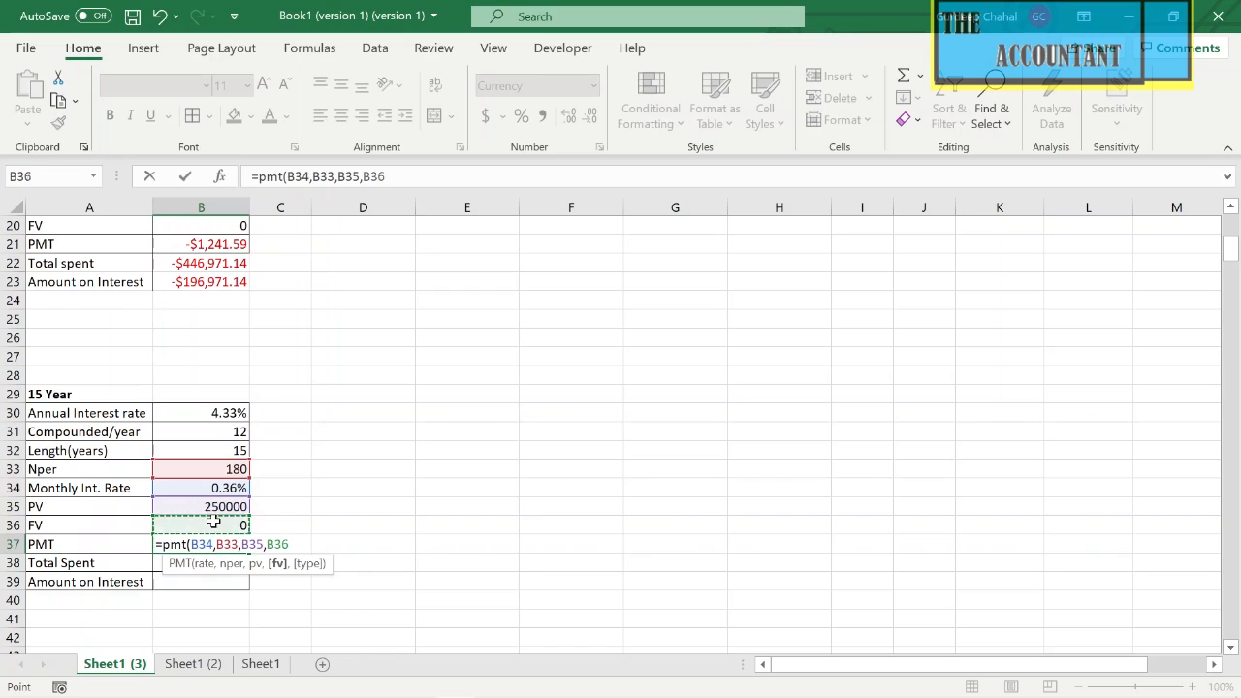
pyautogui.write(')')
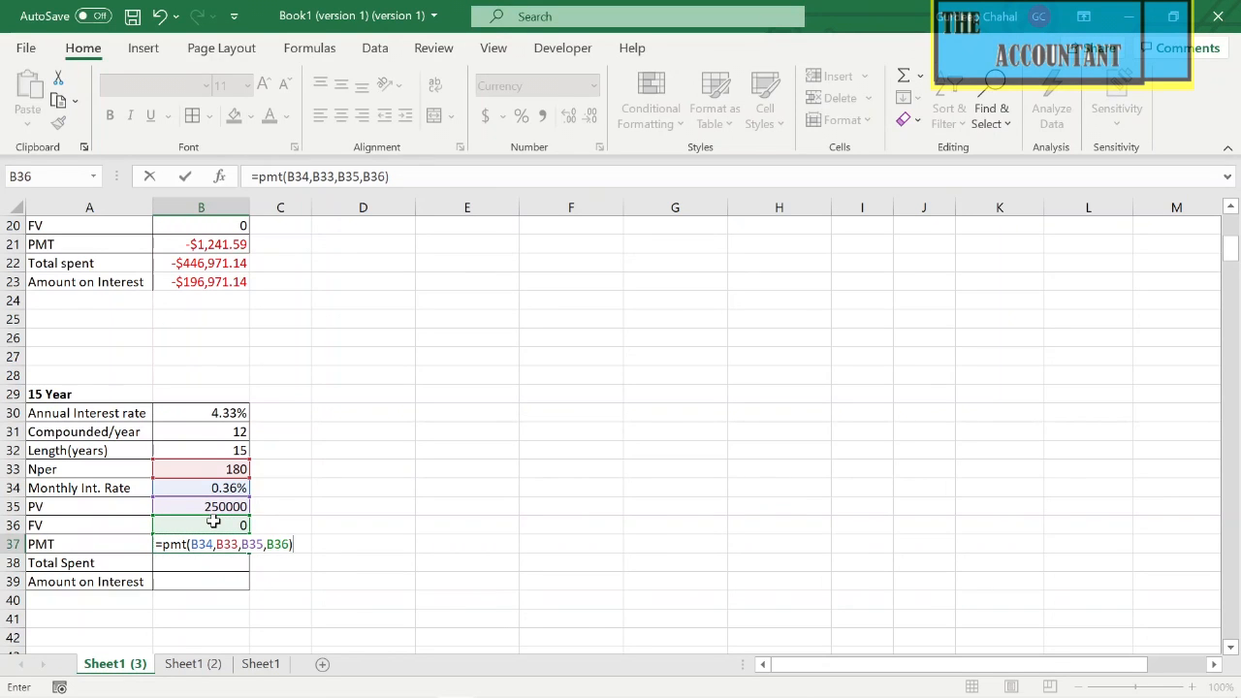
pyautogui.press('Return')
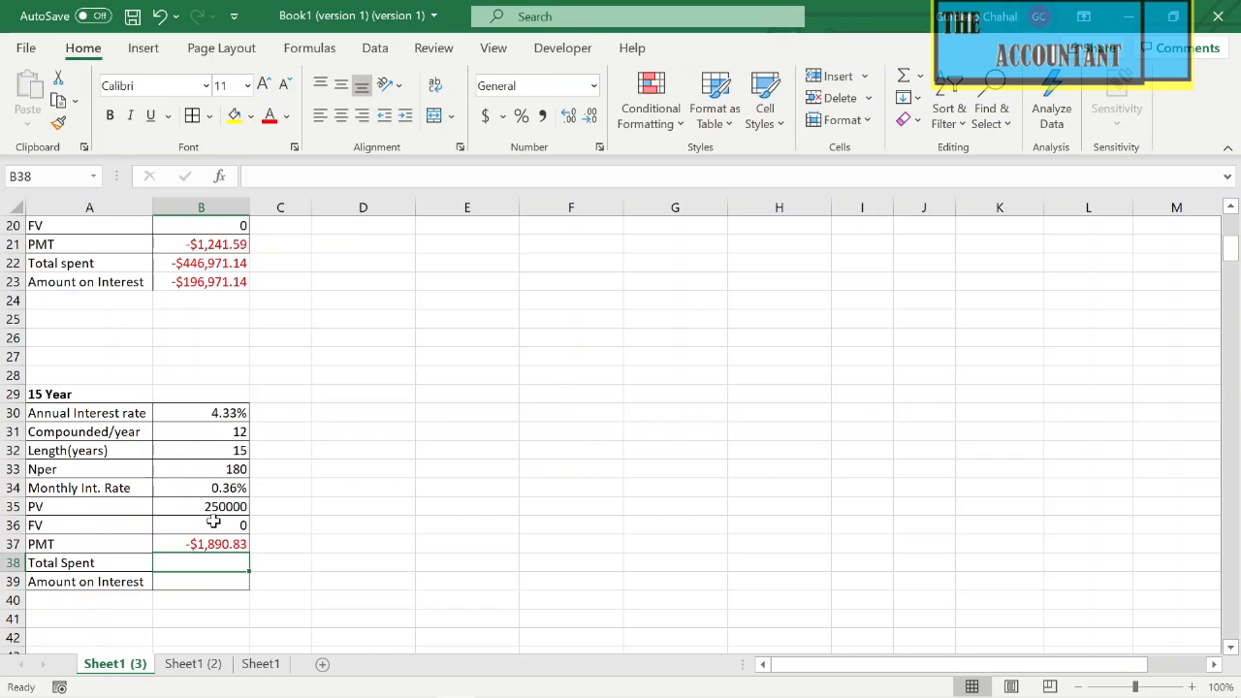
# Calculate the 15 Year loan's Total Spent in B38 as the payment times the number of periods, =B37*B33.
pyautogui.write('=')
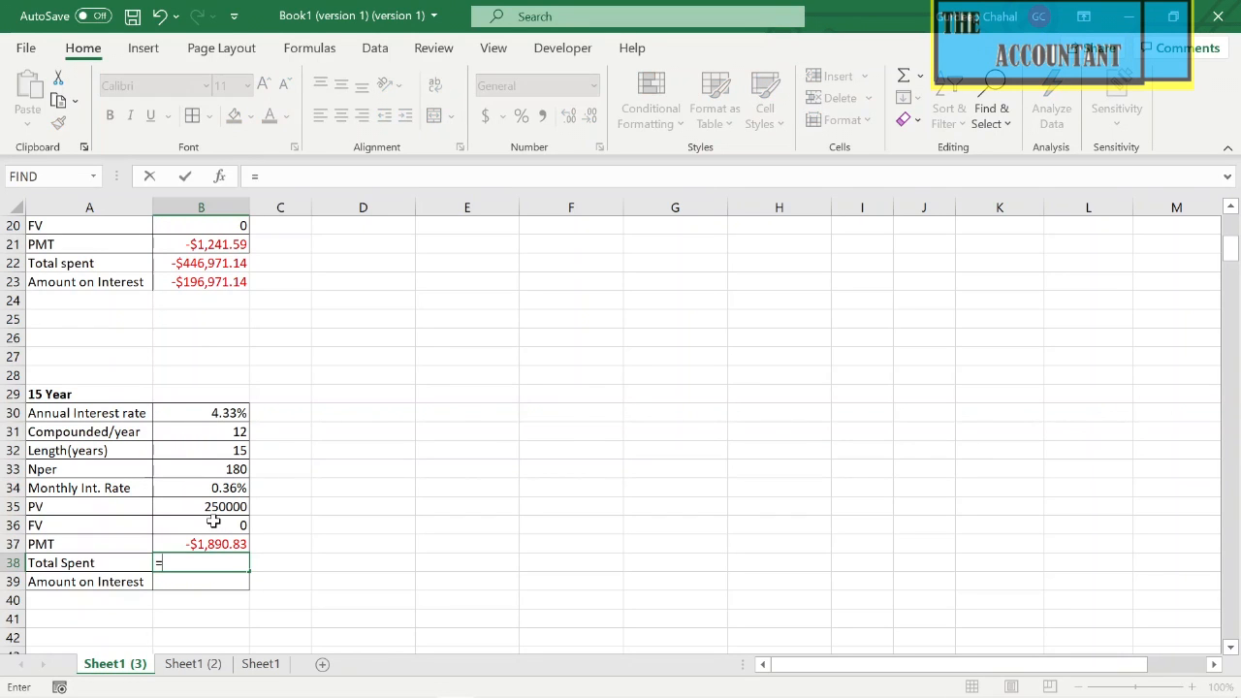
pyautogui.click(198, 544)
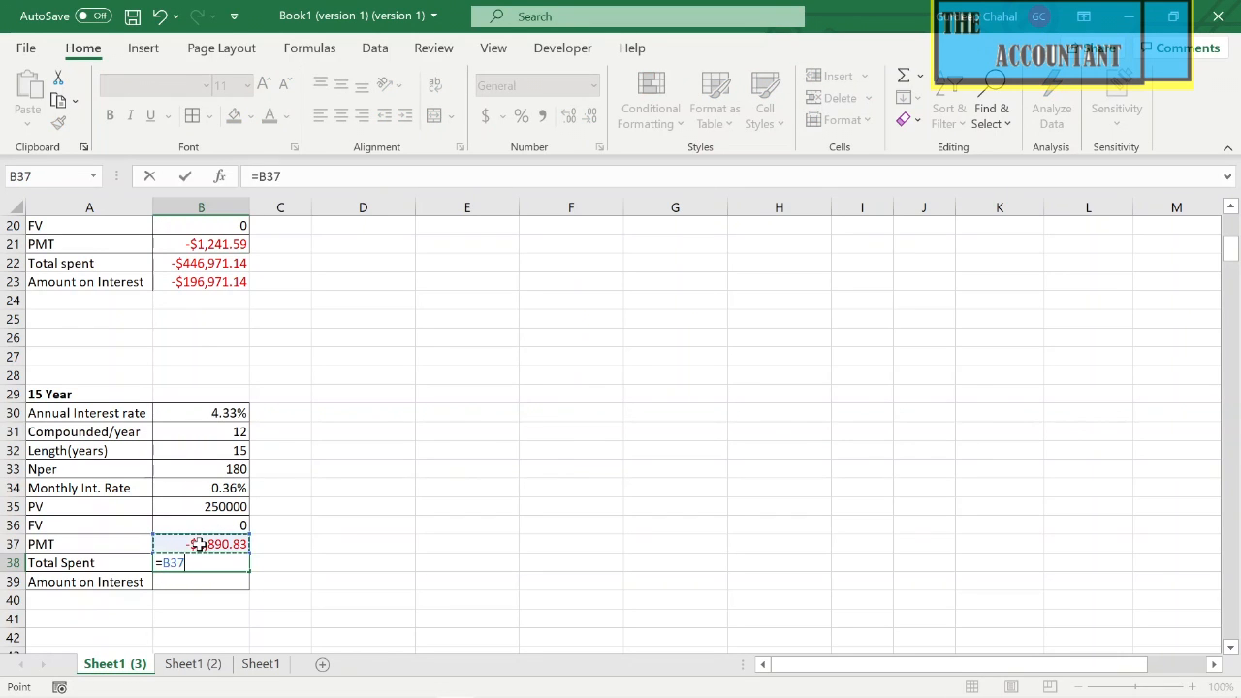
pyautogui.write('*')
pyautogui.click(228, 469)
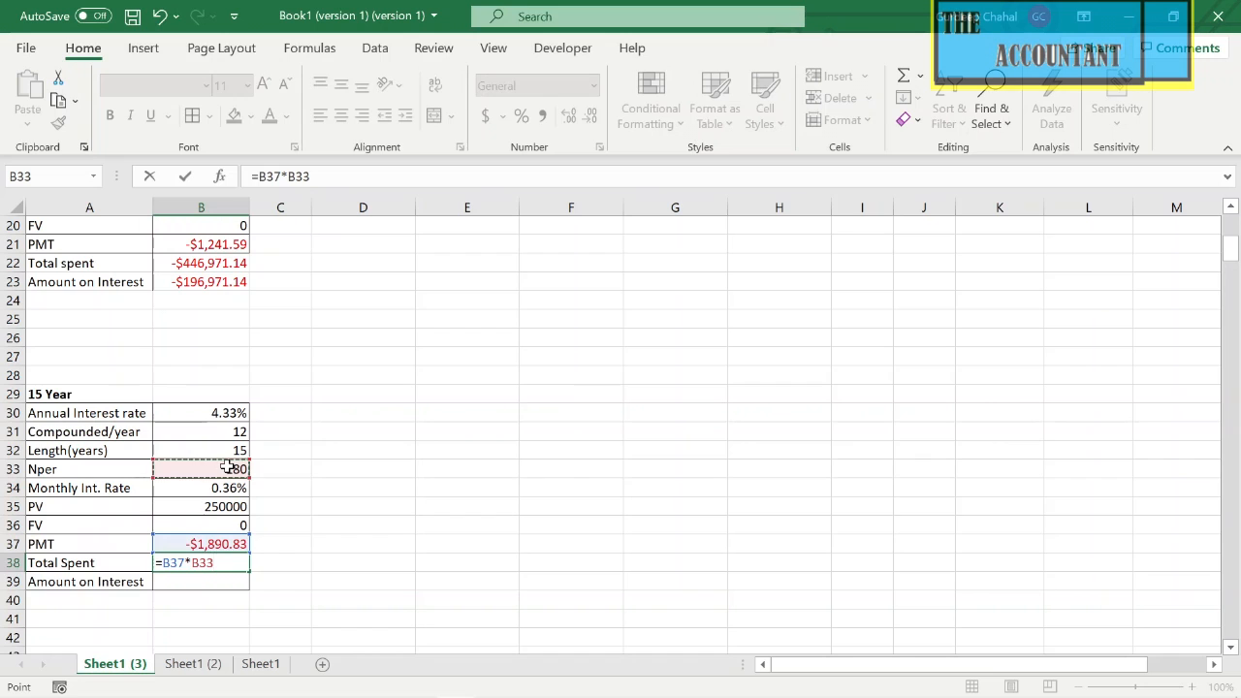
pyautogui.press('Return')
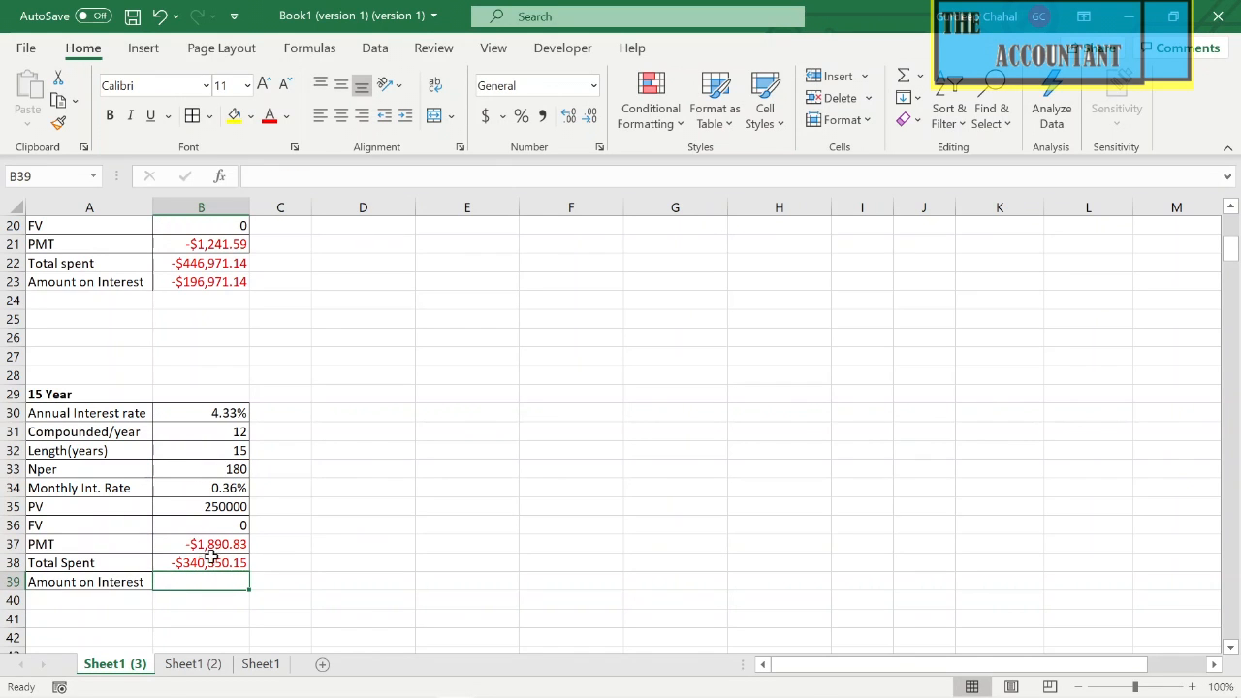
# Calculate the 15 Year loan's Amount on Interest in B39 as total spent plus present value, =B38+B35.
pyautogui.scroll(-1, 220, 555)
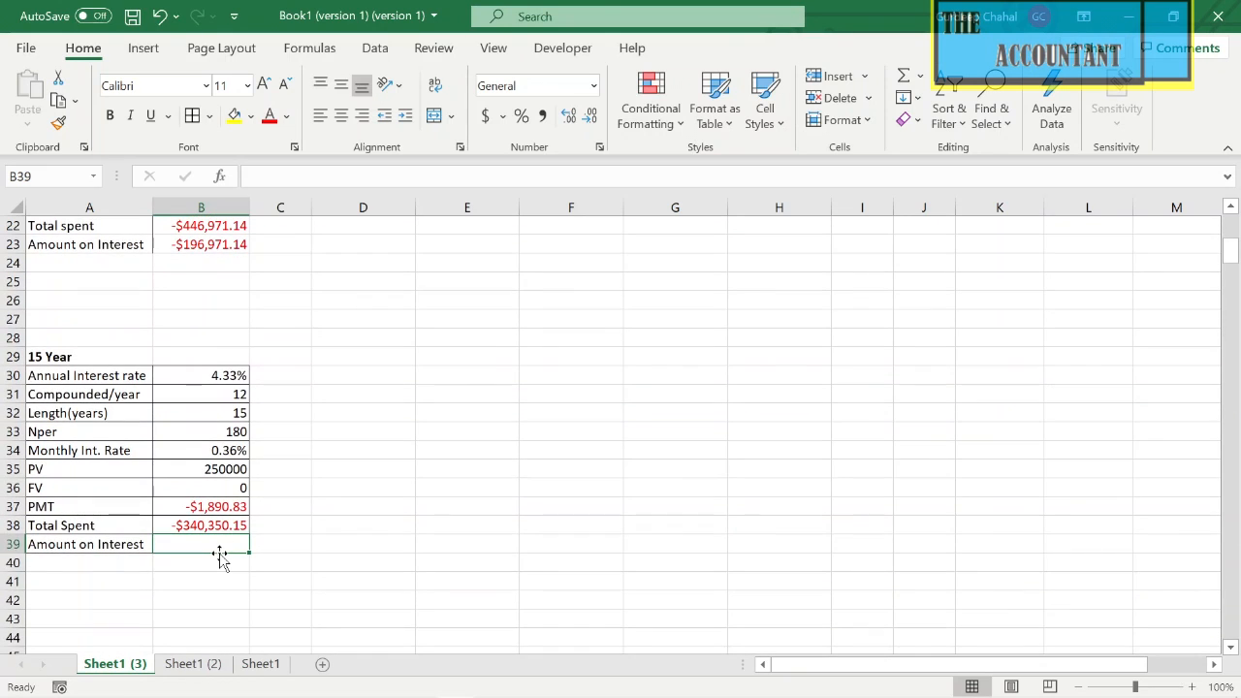
pyautogui.write('=')
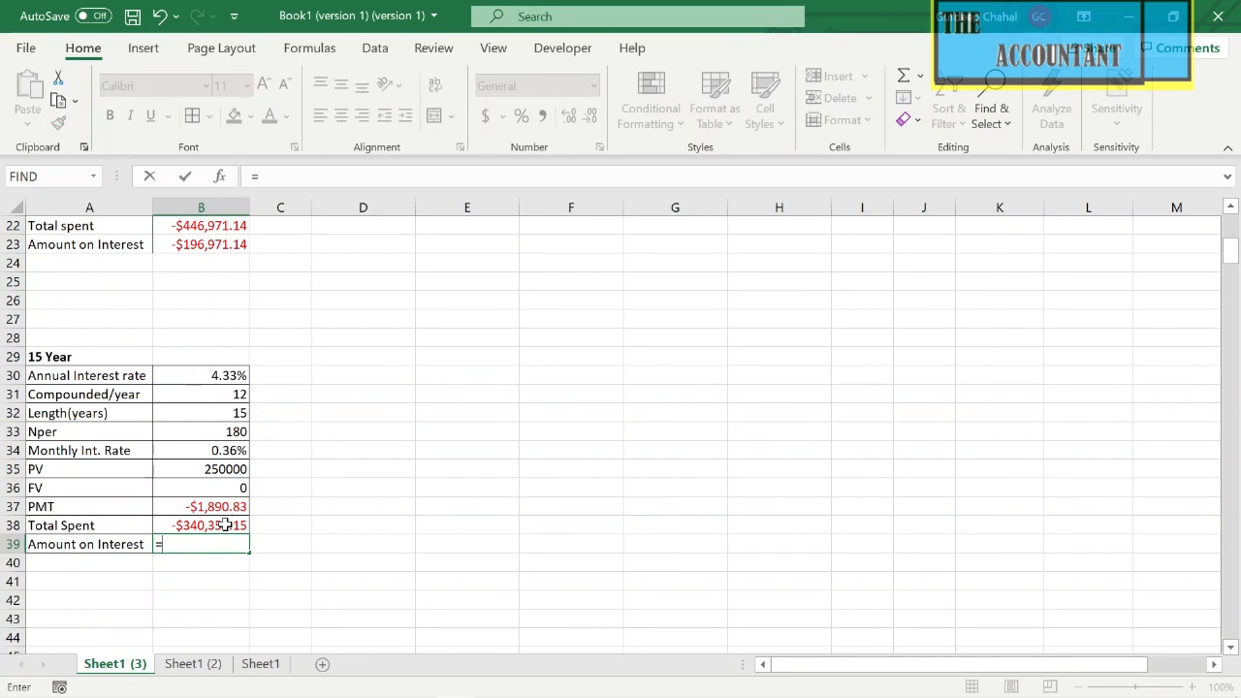
pyautogui.click(221, 525)
pyautogui.write('+')
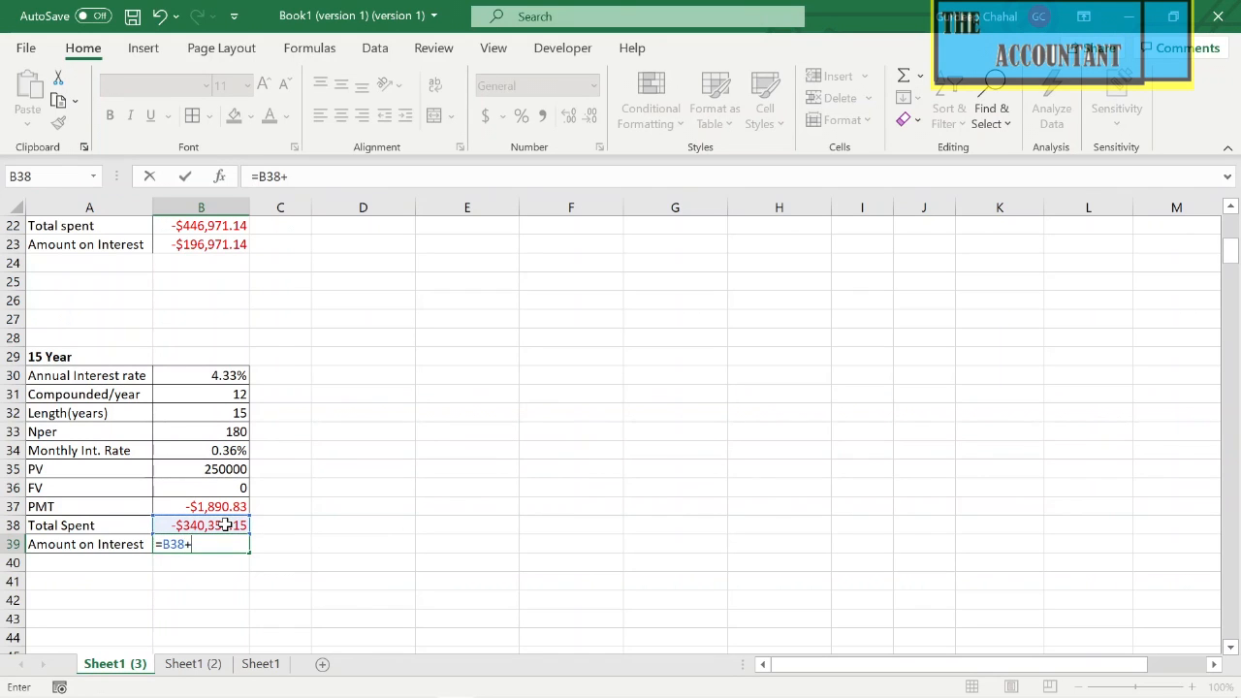
pyautogui.click(231, 469)
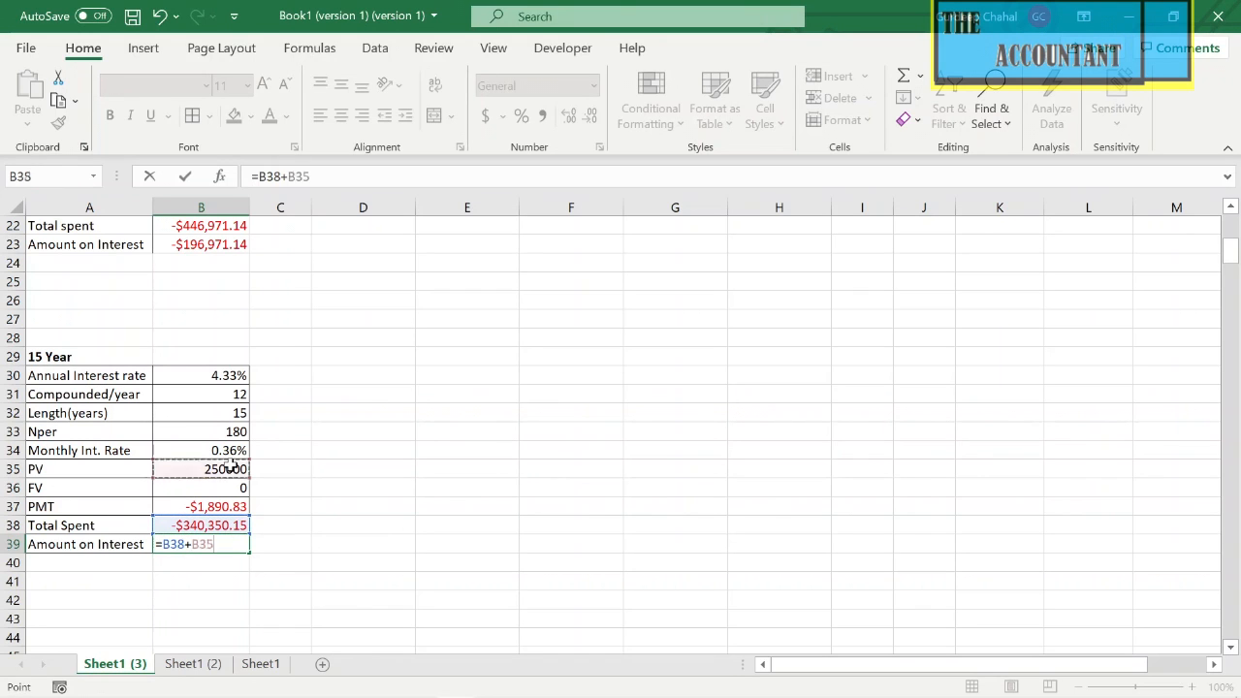
pyautogui.press('Return')
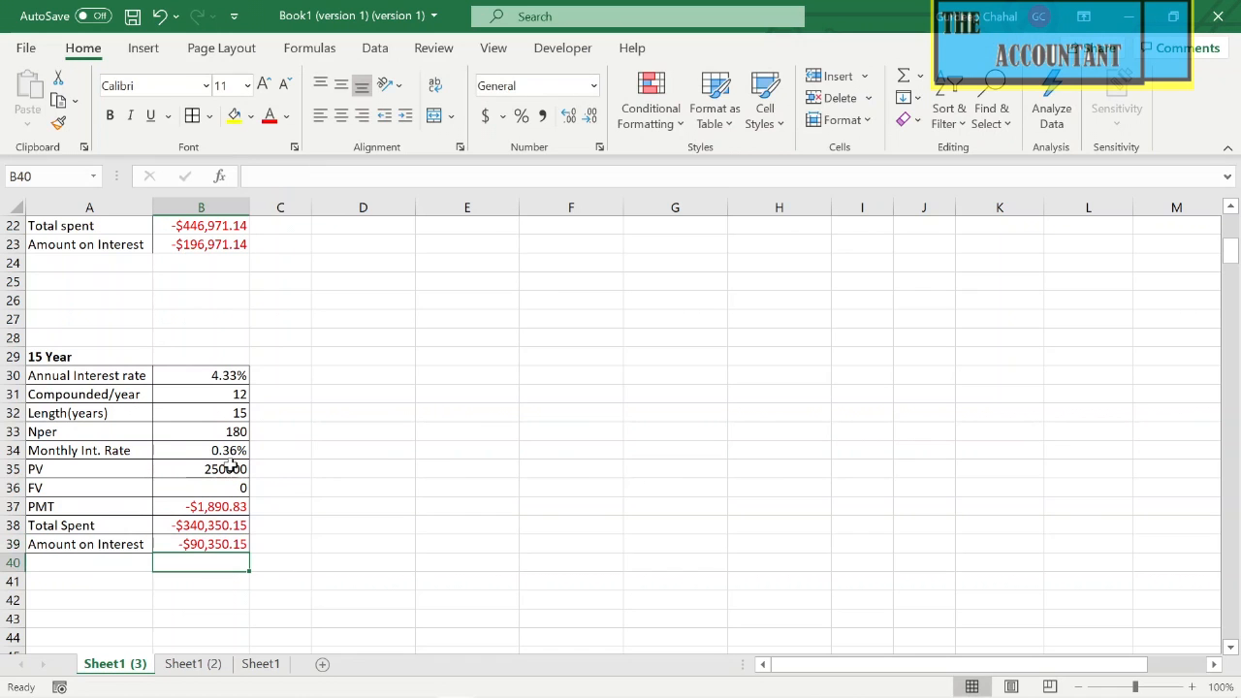
# Enter the first two period numbers, 1 and 2, in C14 and C15 beside the 30 Year Loan schedule.
pyautogui.scroll(2, 276, 354)
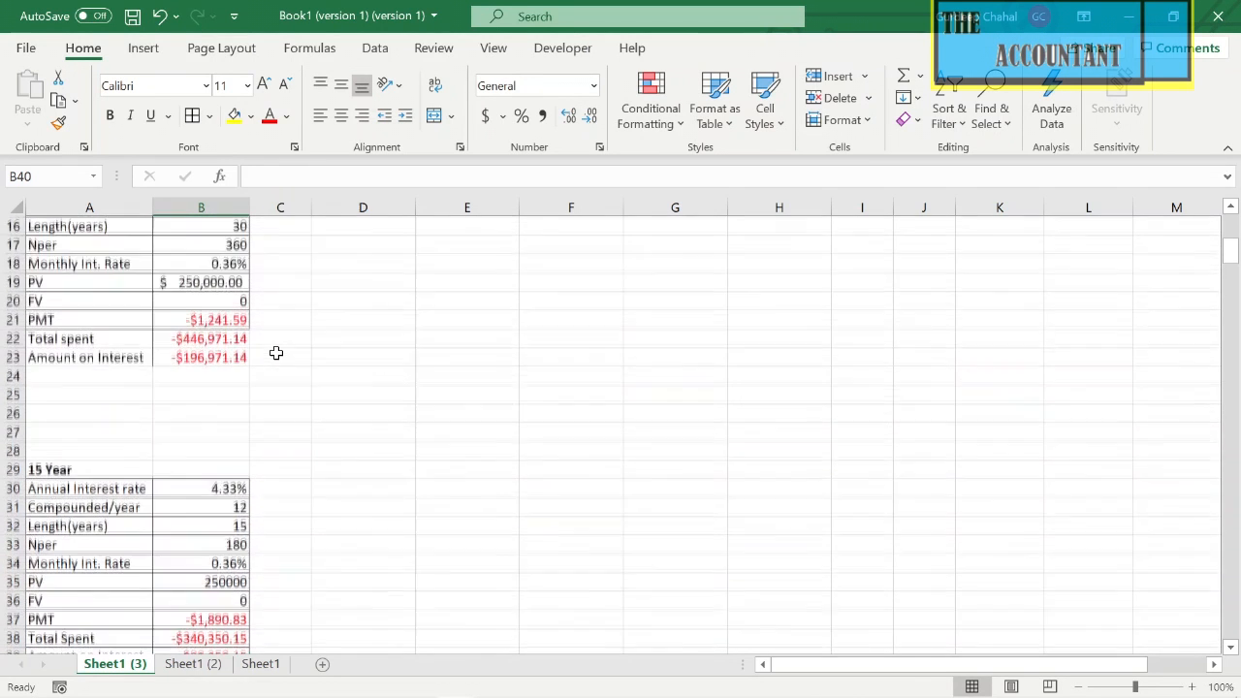
pyautogui.scroll(-2, 277, 354)
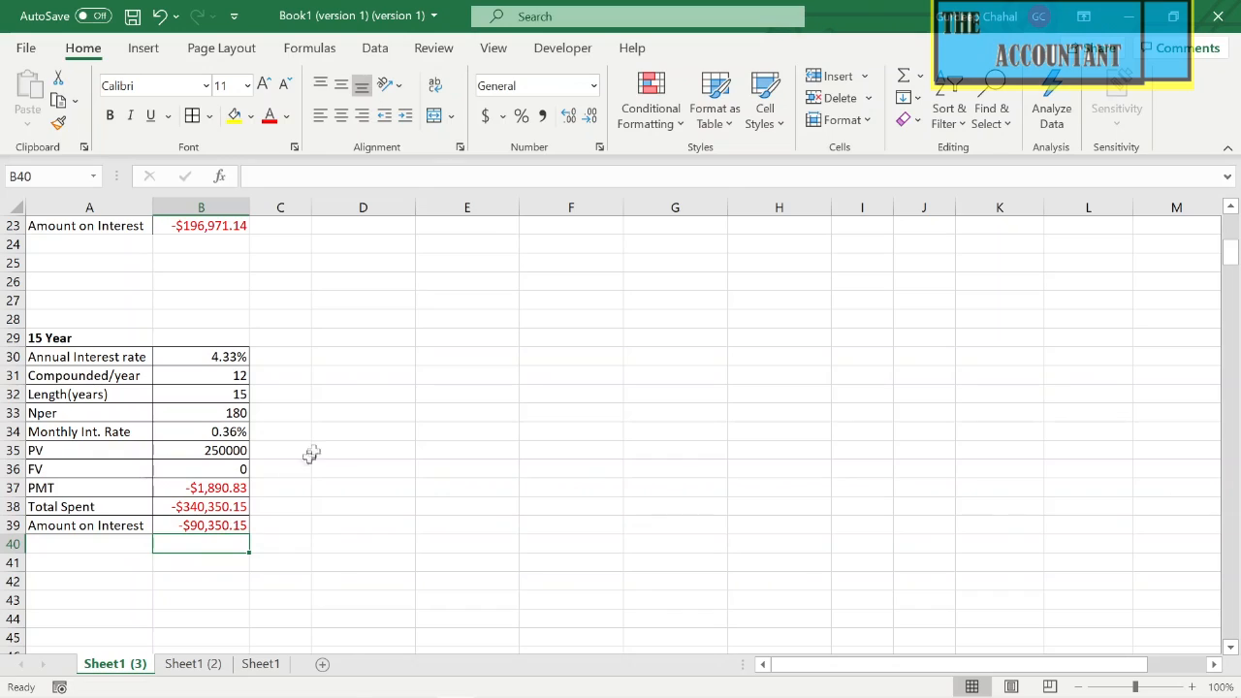
pyautogui.scroll(7, 311, 452)
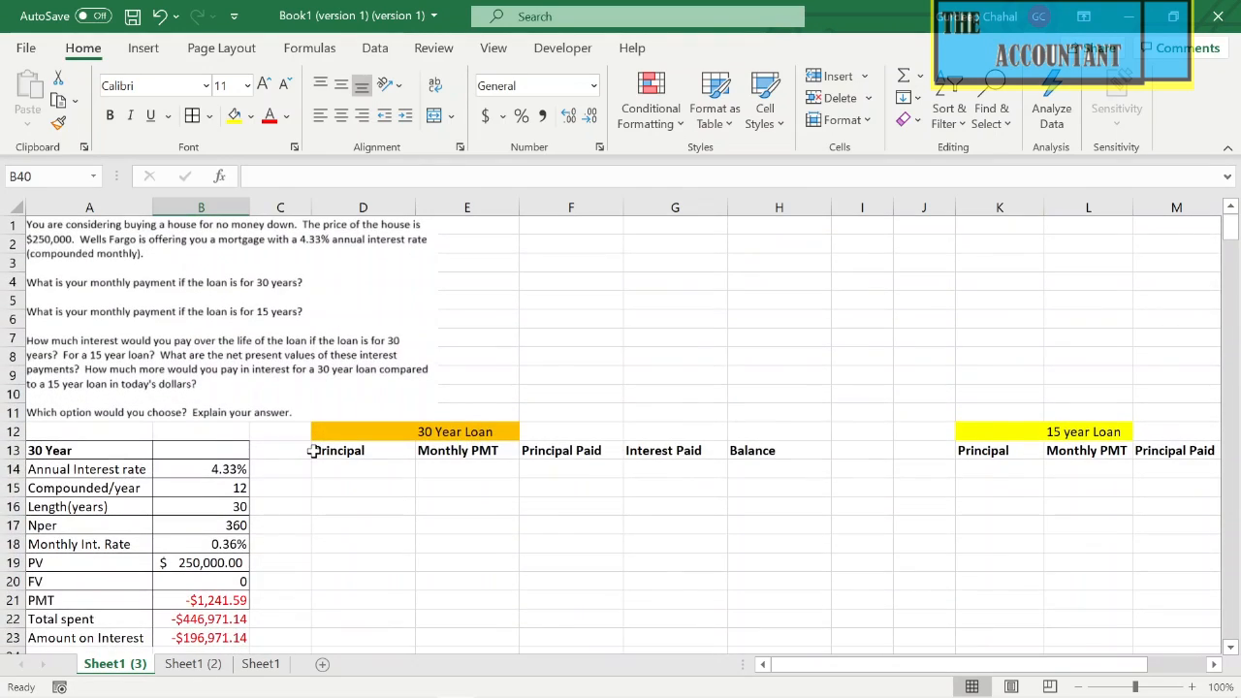
pyautogui.scroll(-1, 313, 452)
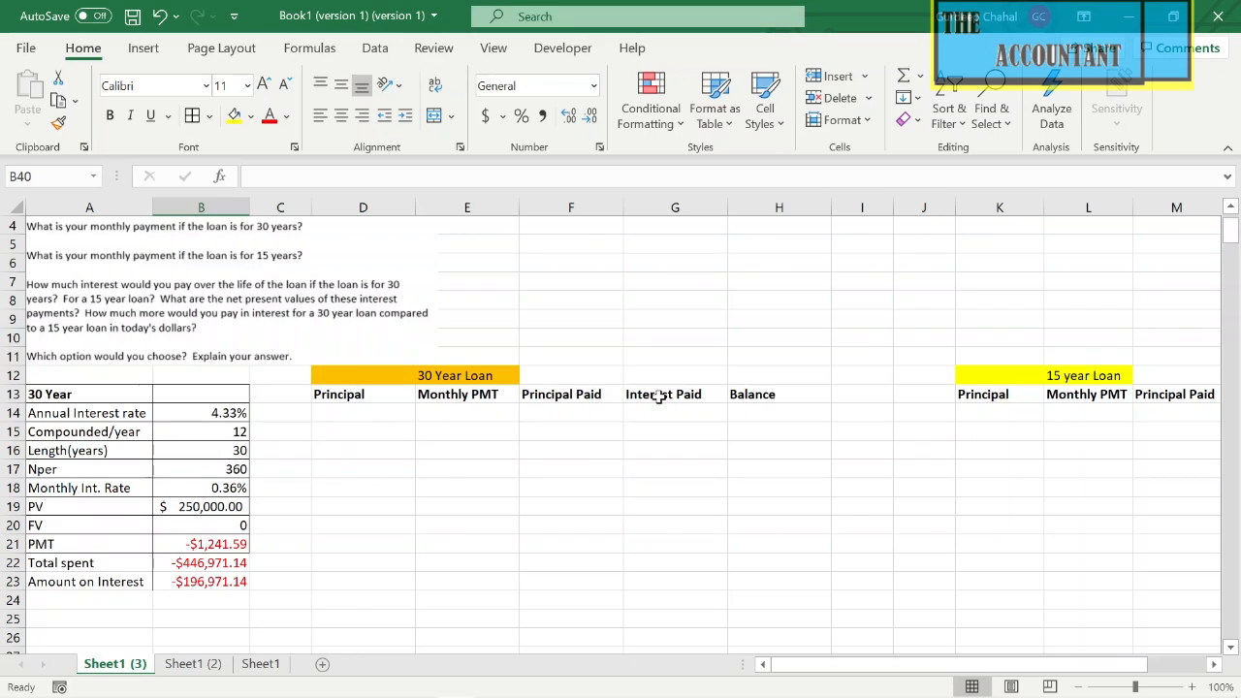
pyautogui.click(303, 415)
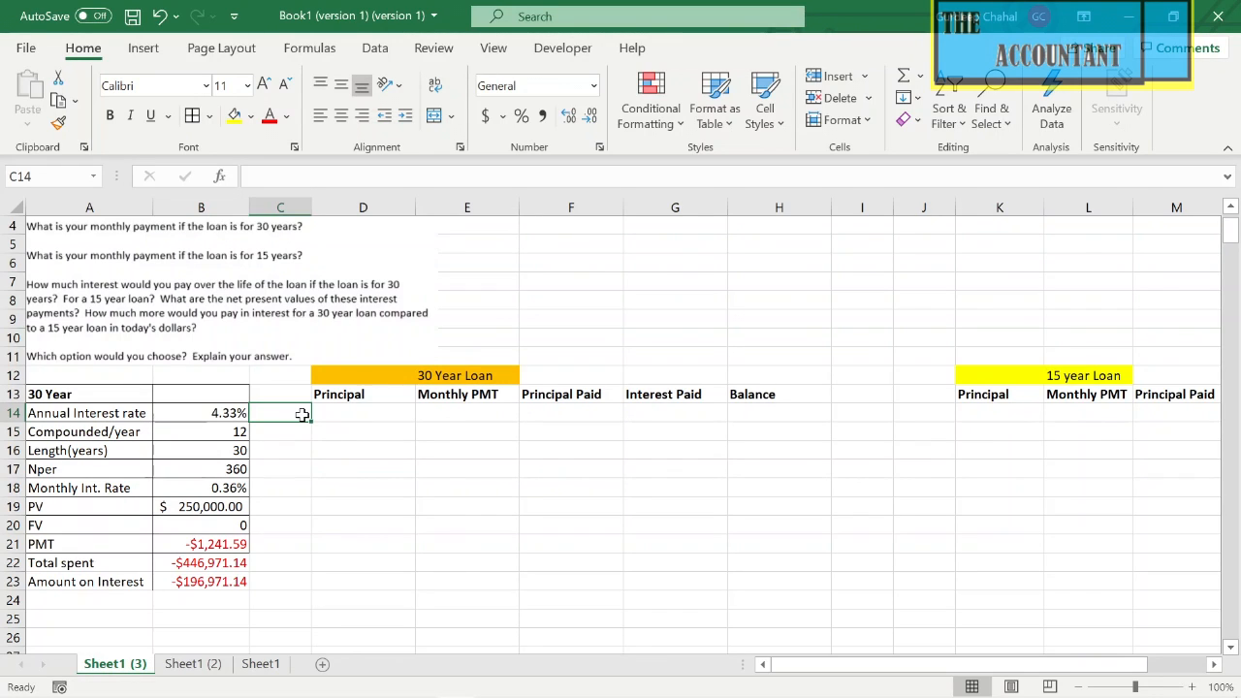
pyautogui.write('1')
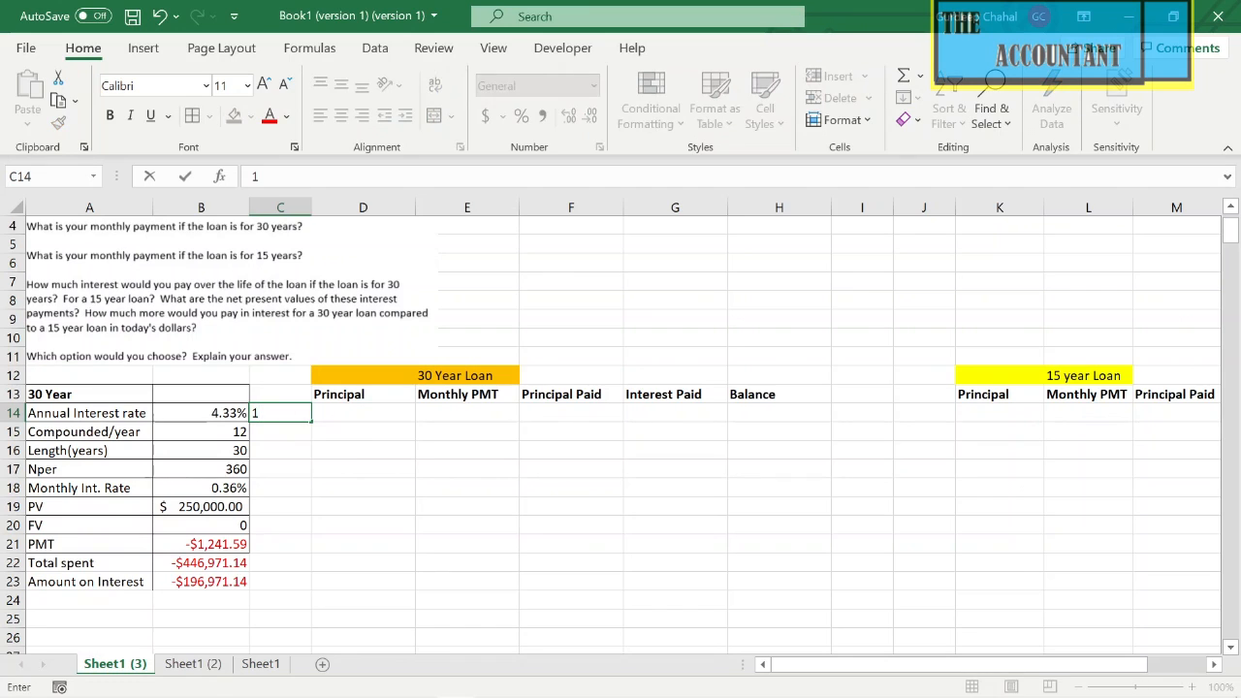
pyautogui.press('Return')
pyautogui.write('2')
pyautogui.press('Return')
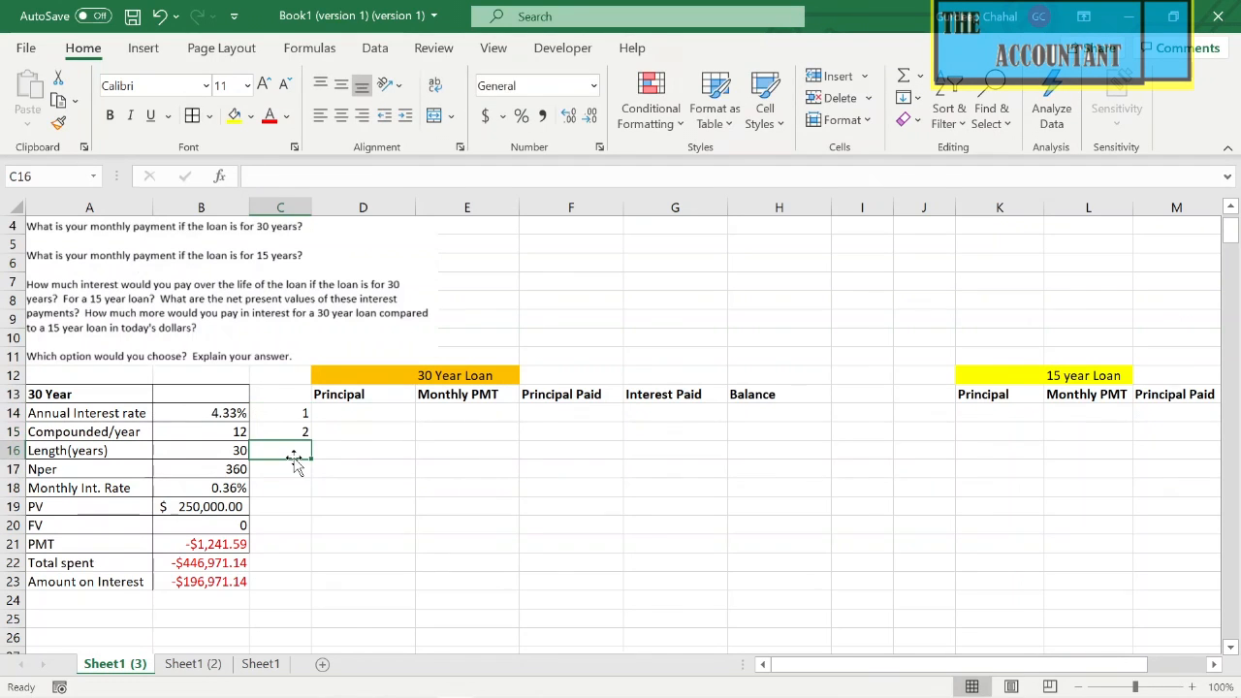
# Extend the period number series from C14:C15 down column C to 360.
pyautogui.click(303, 417)
pyautogui.moveTo(303, 416); pyautogui.dragTo(272, 568)
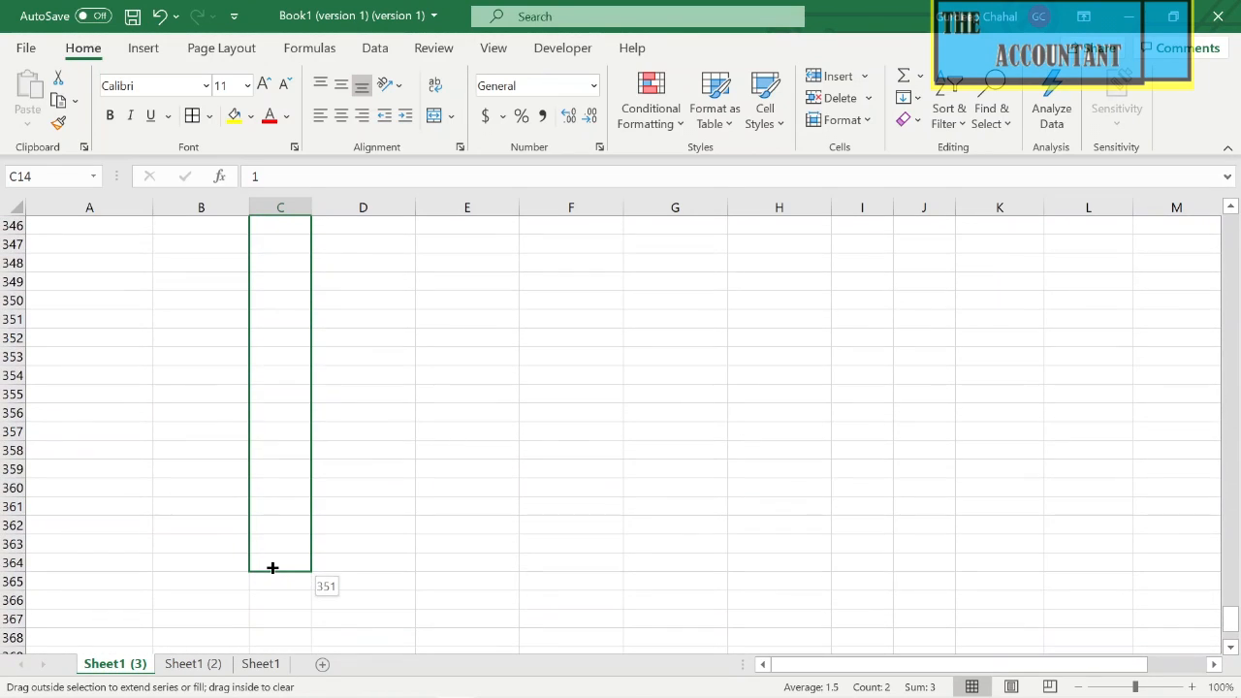
pyautogui.moveTo(286, 624); pyautogui.dragTo(289, 650)
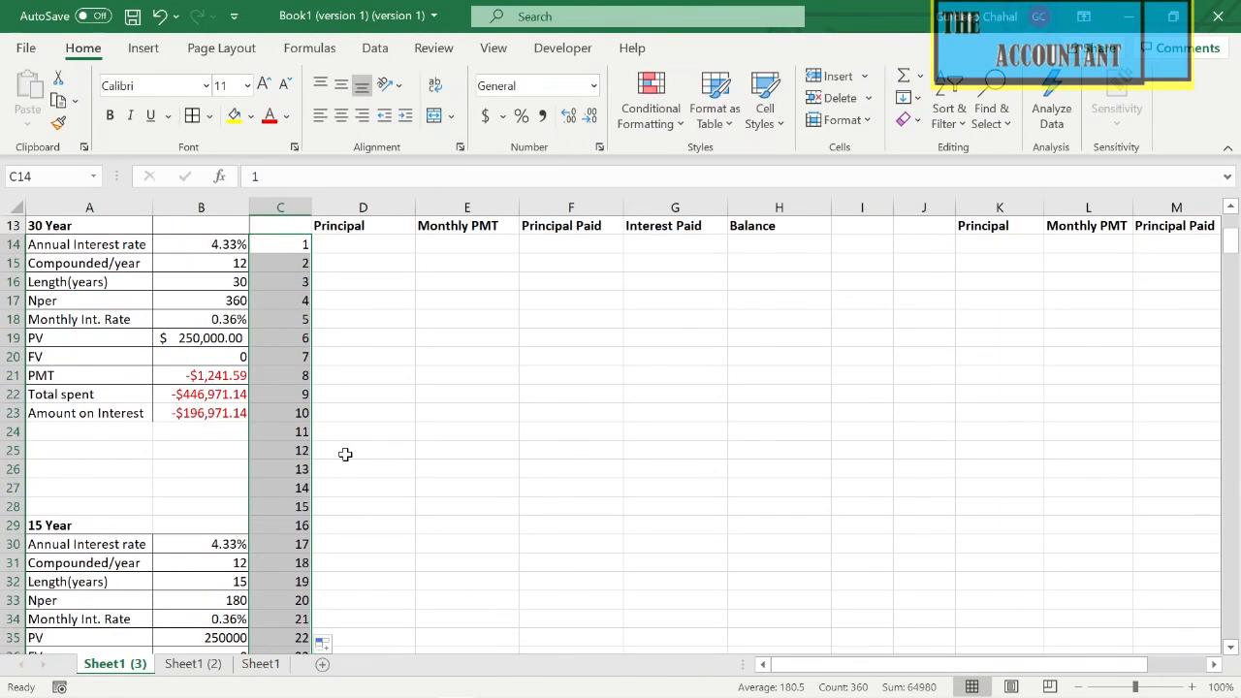
# Examine the period numbers in column C from the first row to the last.
pyautogui.scroll(-20, 346, 454)
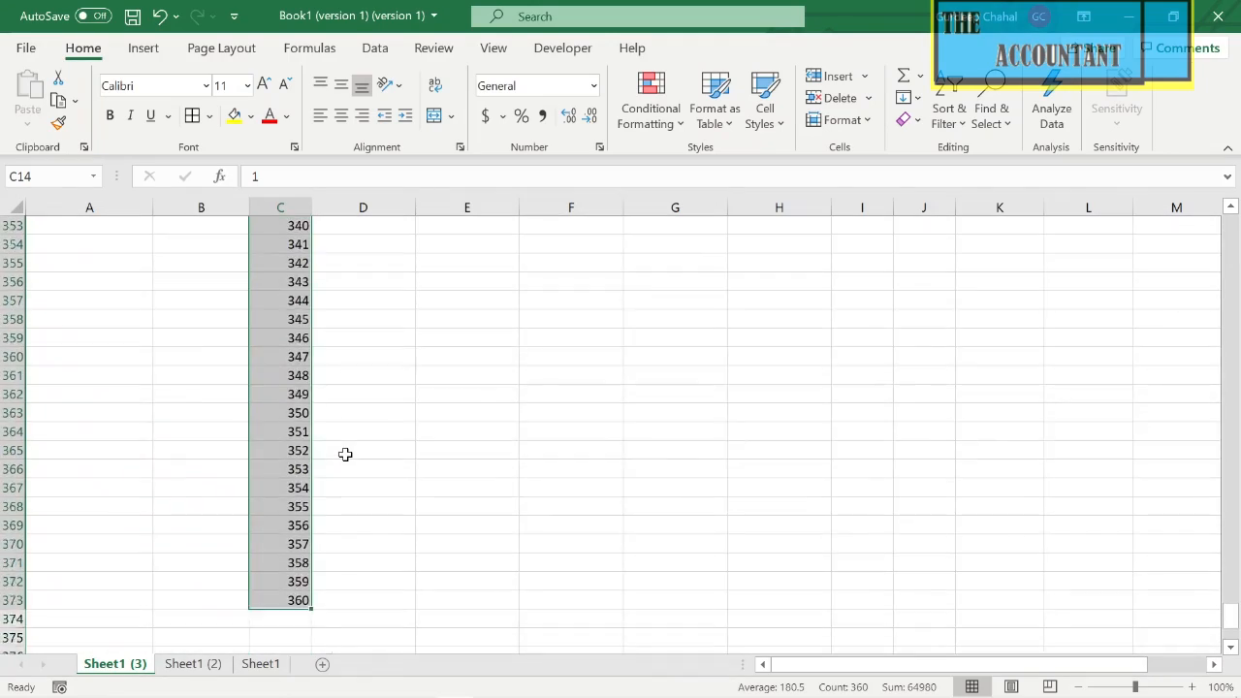
pyautogui.scroll(13, 345, 454)
pyautogui.scroll(20, 345, 454)
pyautogui.scroll(-20, 346, 454)
pyautogui.scroll(11, 345, 454)
pyautogui.scroll(-20, 345, 454)
pyautogui.scroll(11, 345, 454)
pyautogui.scroll(20, 345, 454)
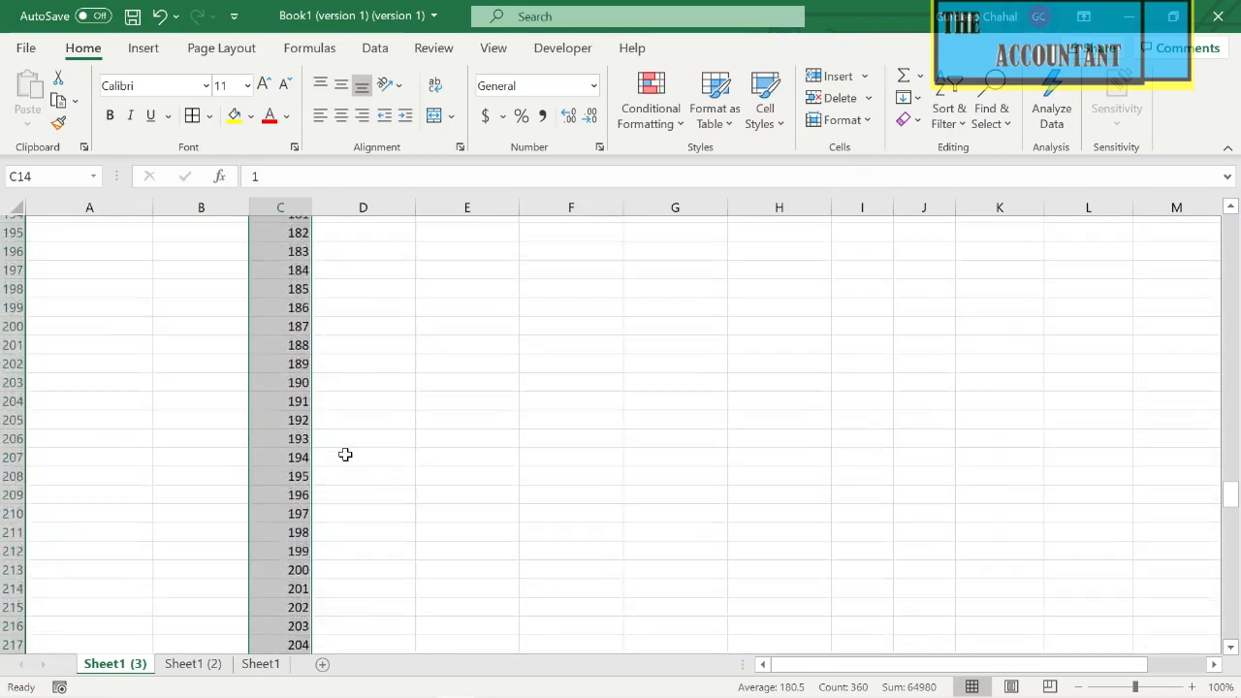
pyautogui.scroll(20, 345, 454)
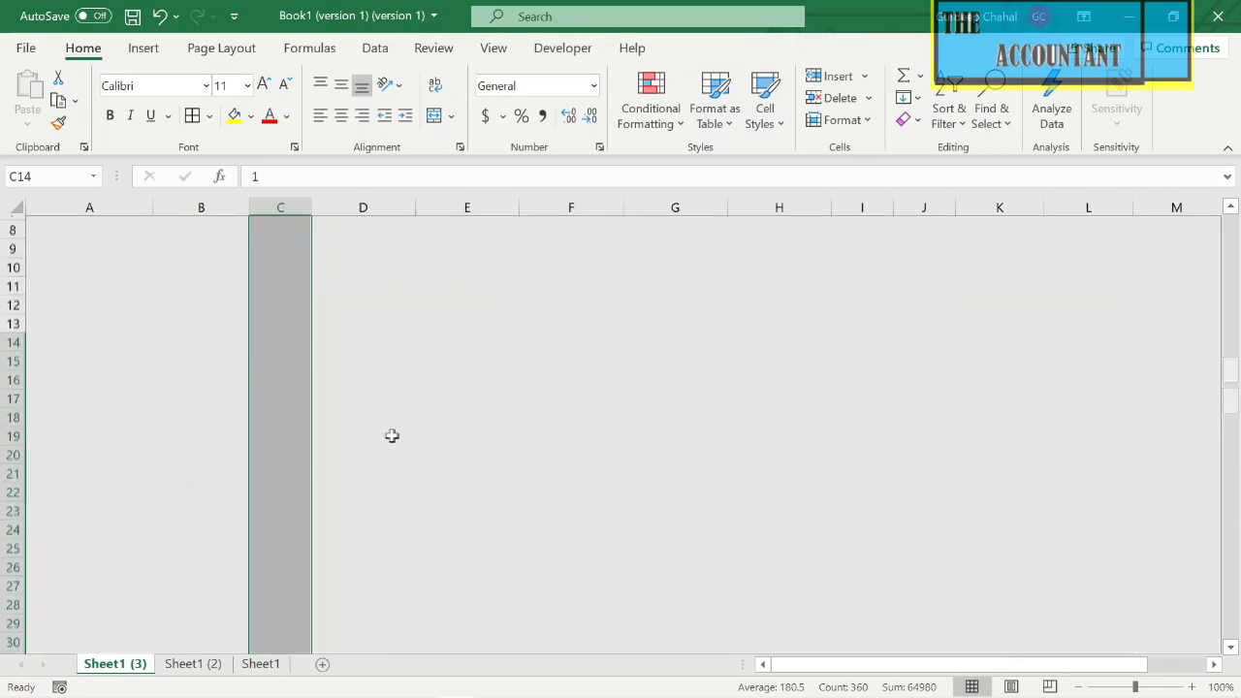
# Link the first Principal cell of the 30 Year Loan schedule, D14, to the loan's PV with =B19.
pyautogui.click(392, 436)
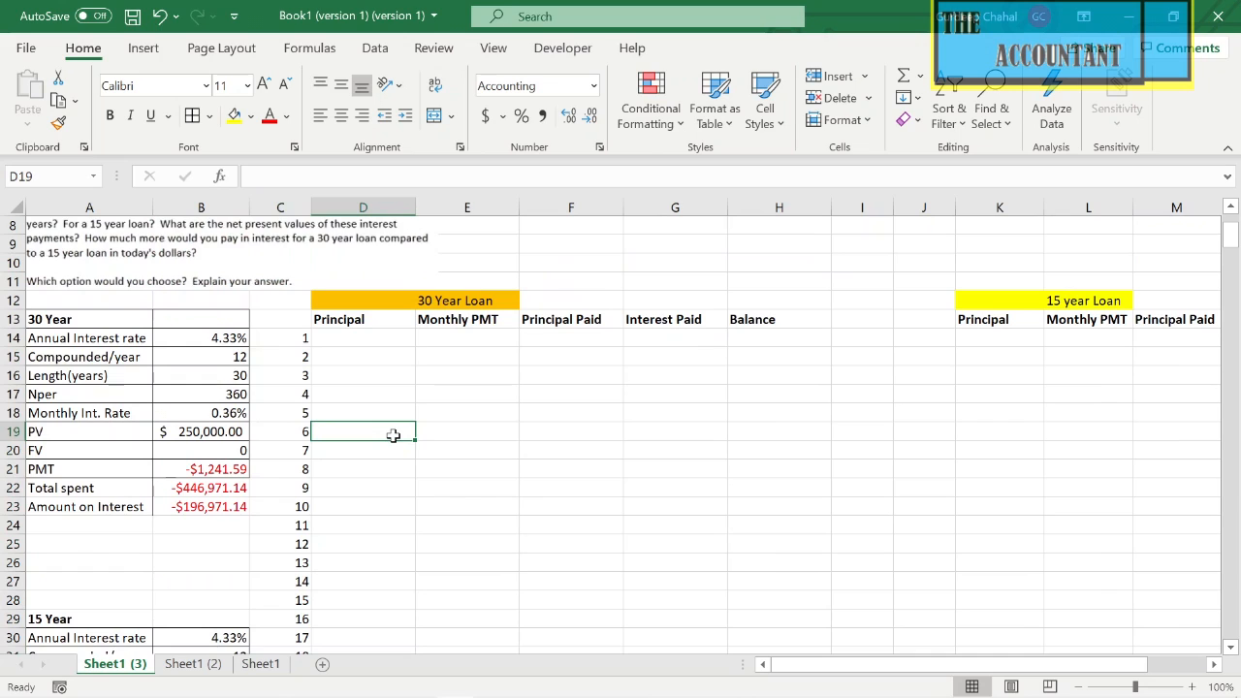
pyautogui.click(382, 335)
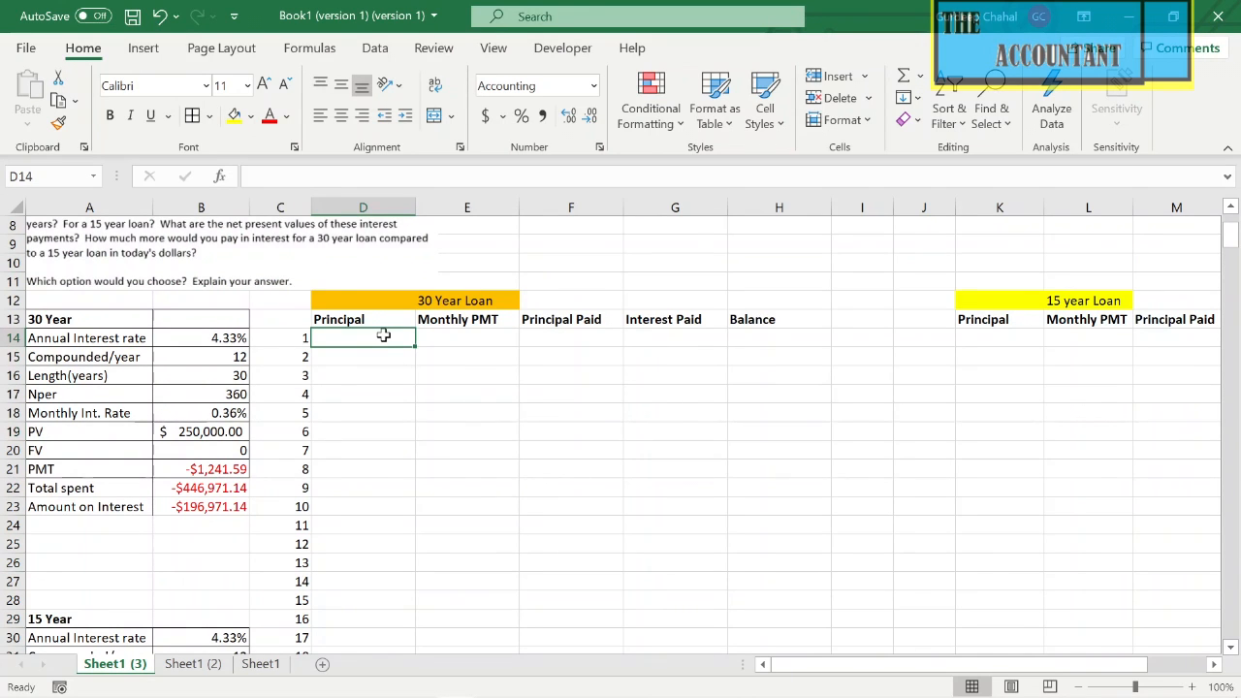
pyautogui.write('=')
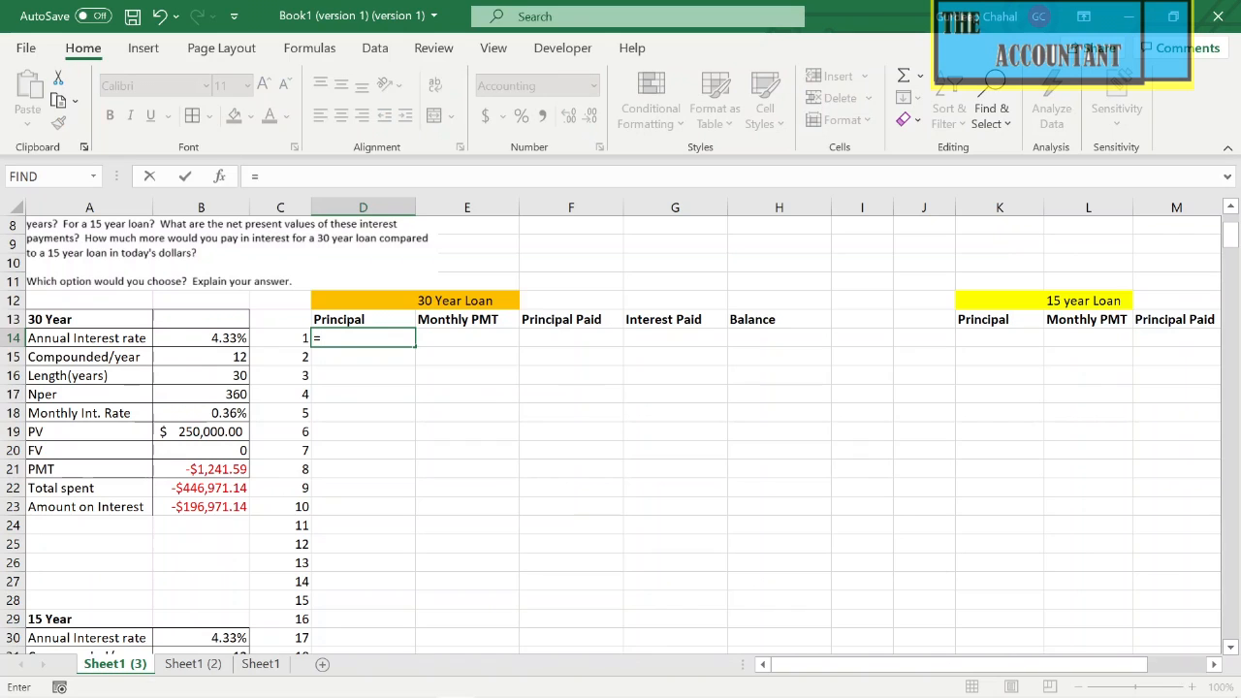
pyautogui.click(212, 435)
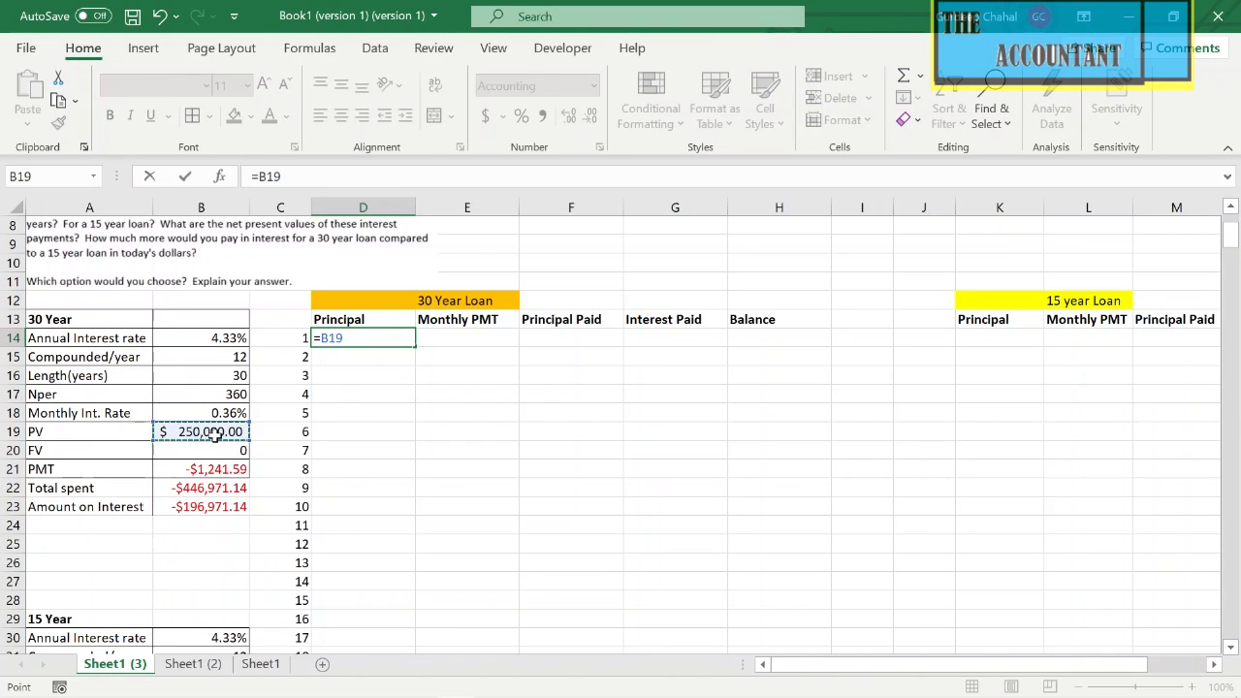
pyautogui.press('Return')
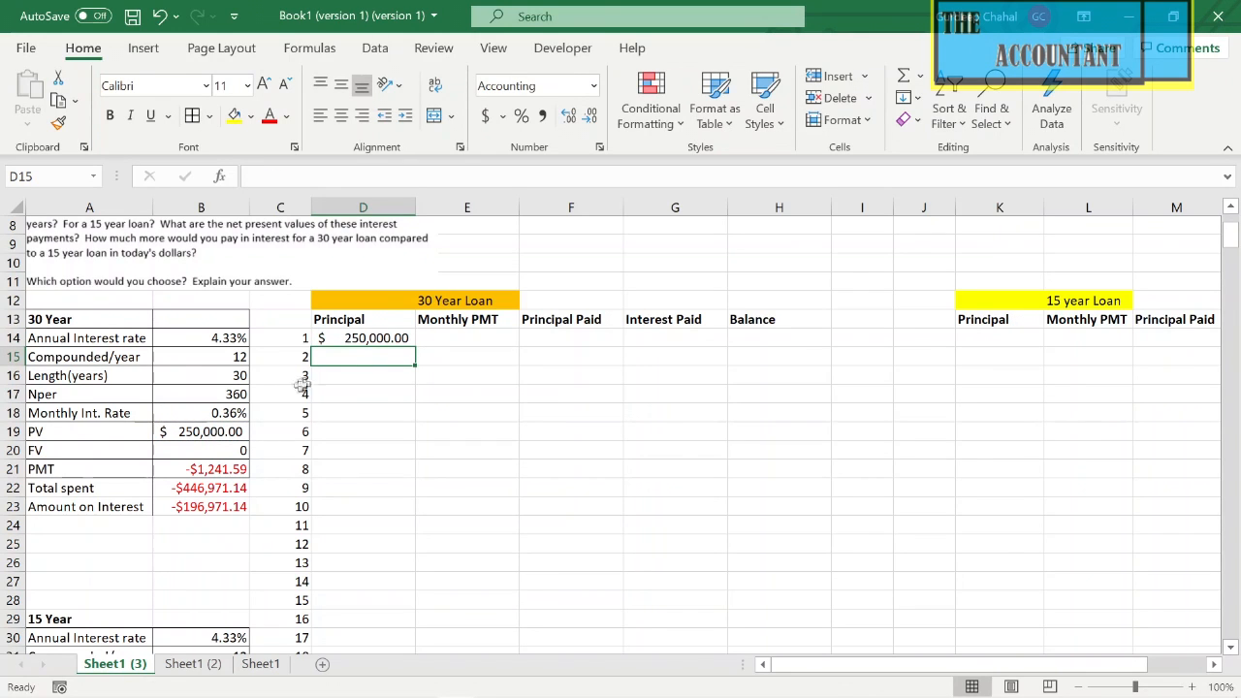
# Link the first Monthly PMT cell, E14, to the 30 Year payment with the absolute reference =$B$21.
pyautogui.click(450, 334)
pyautogui.write('=')
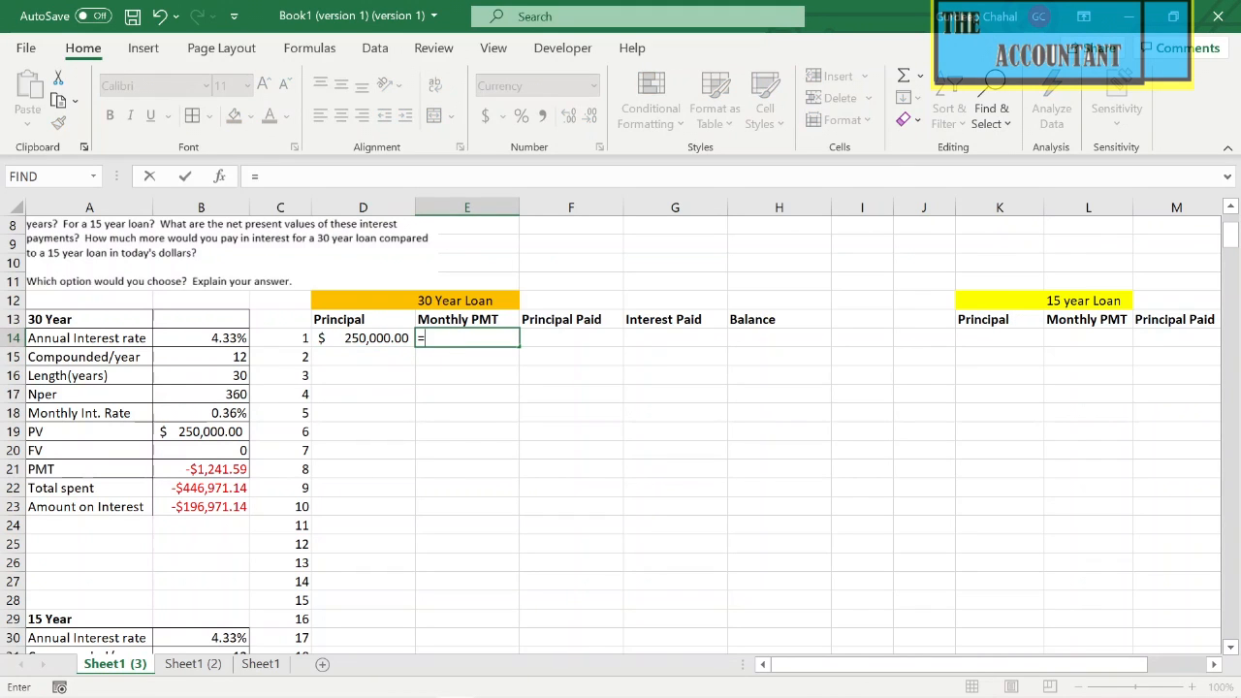
pyautogui.click(235, 469)
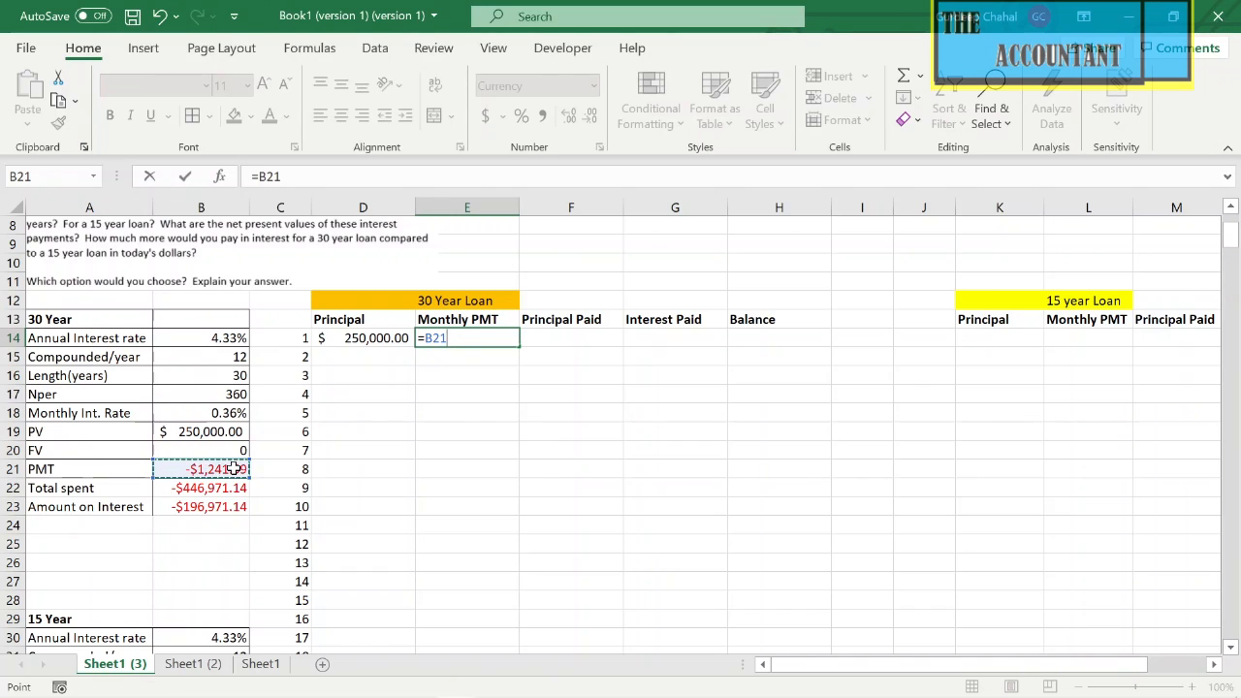
pyautogui.press('F4')
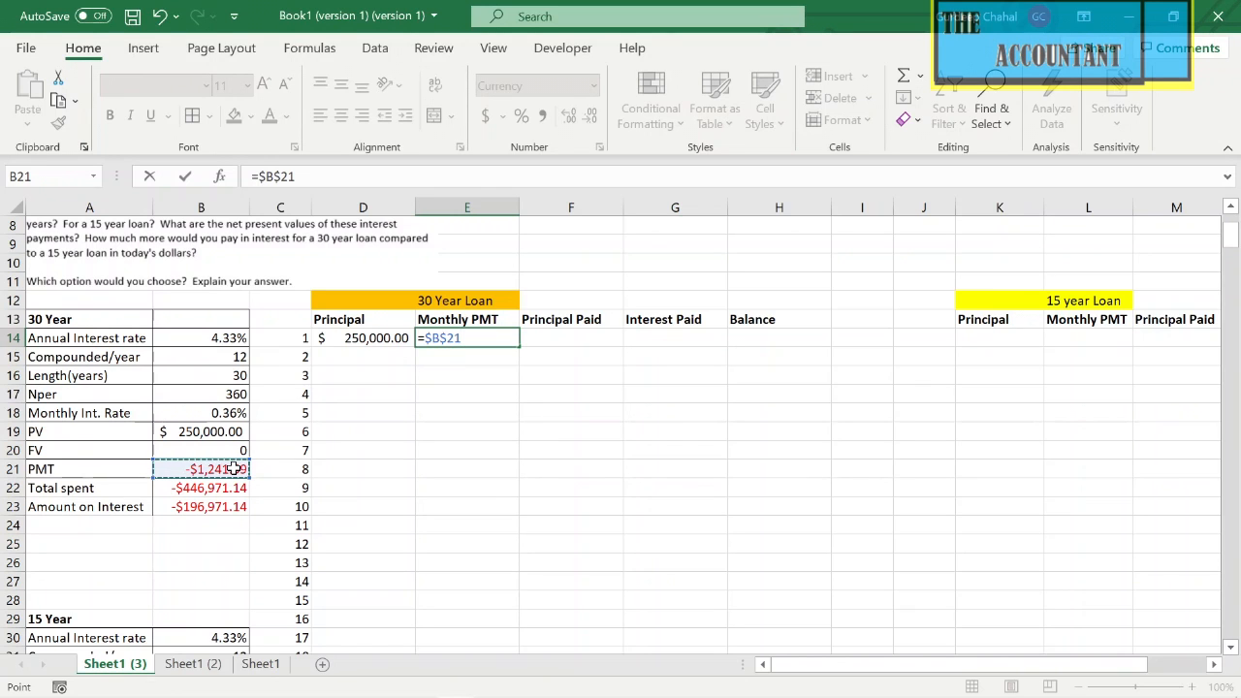
pyautogui.press('Return')
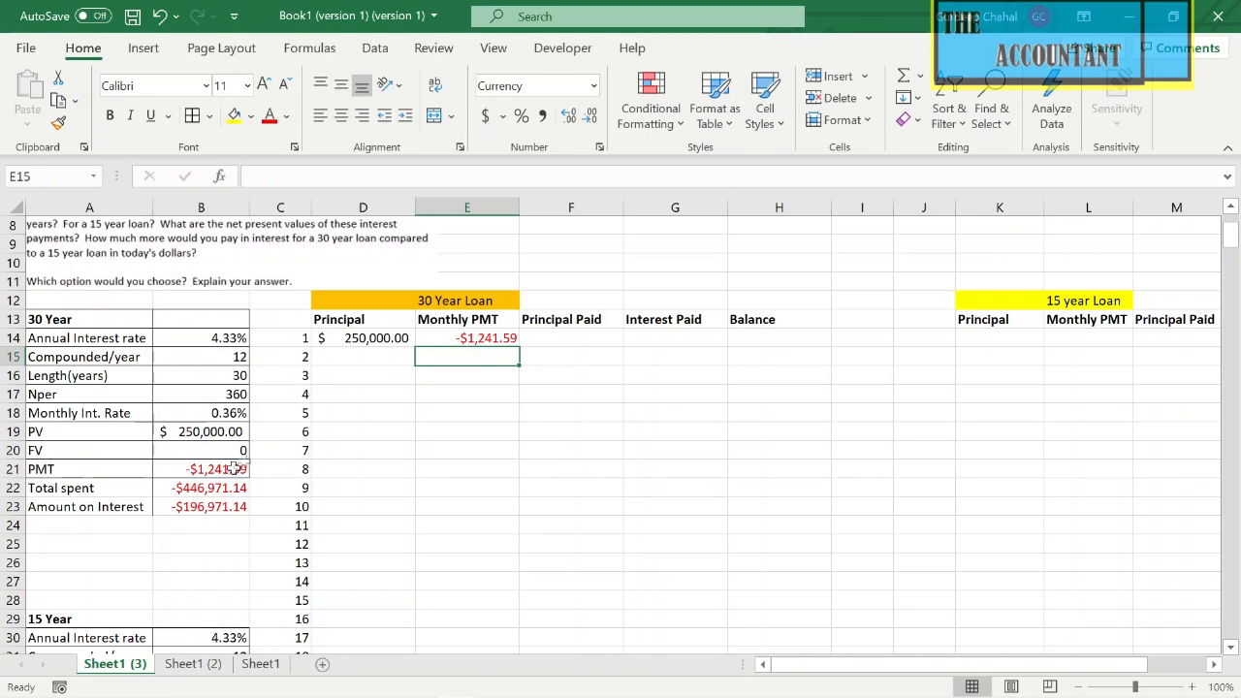
# Fill the Monthly PMT formula from E14 down column E through period 360.
pyautogui.click(488, 341)
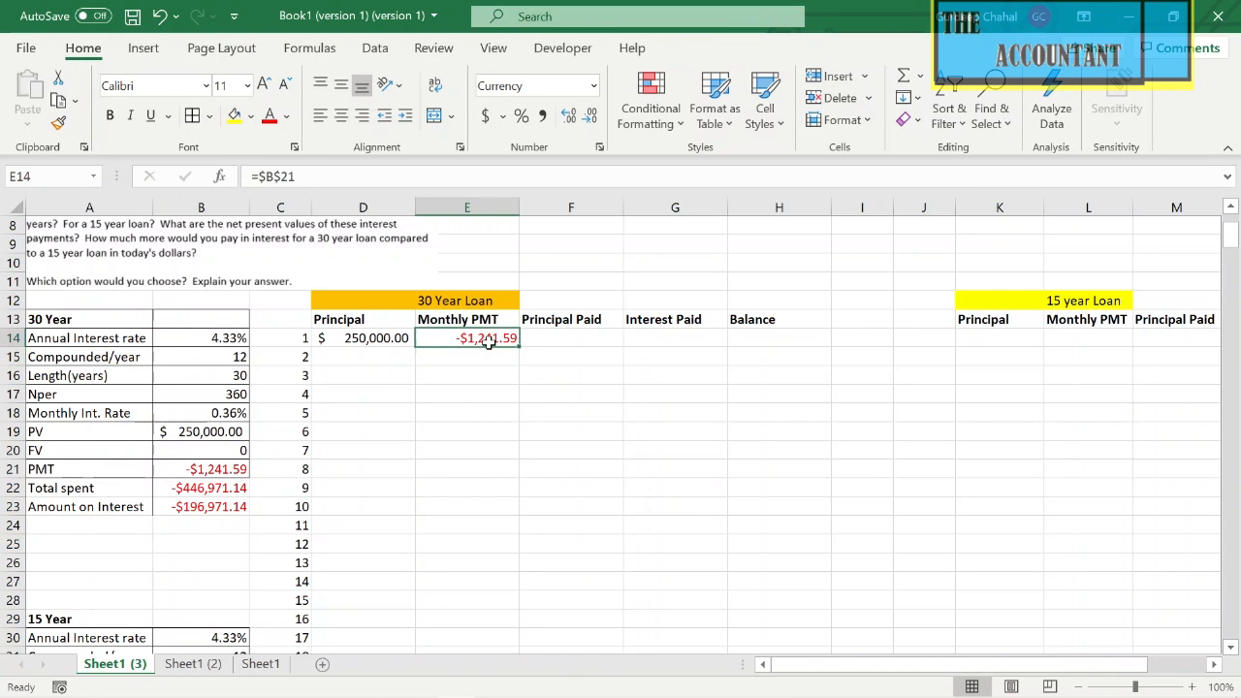
pyautogui.moveTo(521, 343); pyautogui.dragTo(474, 621)
pyautogui.scroll(20, 589, 446)
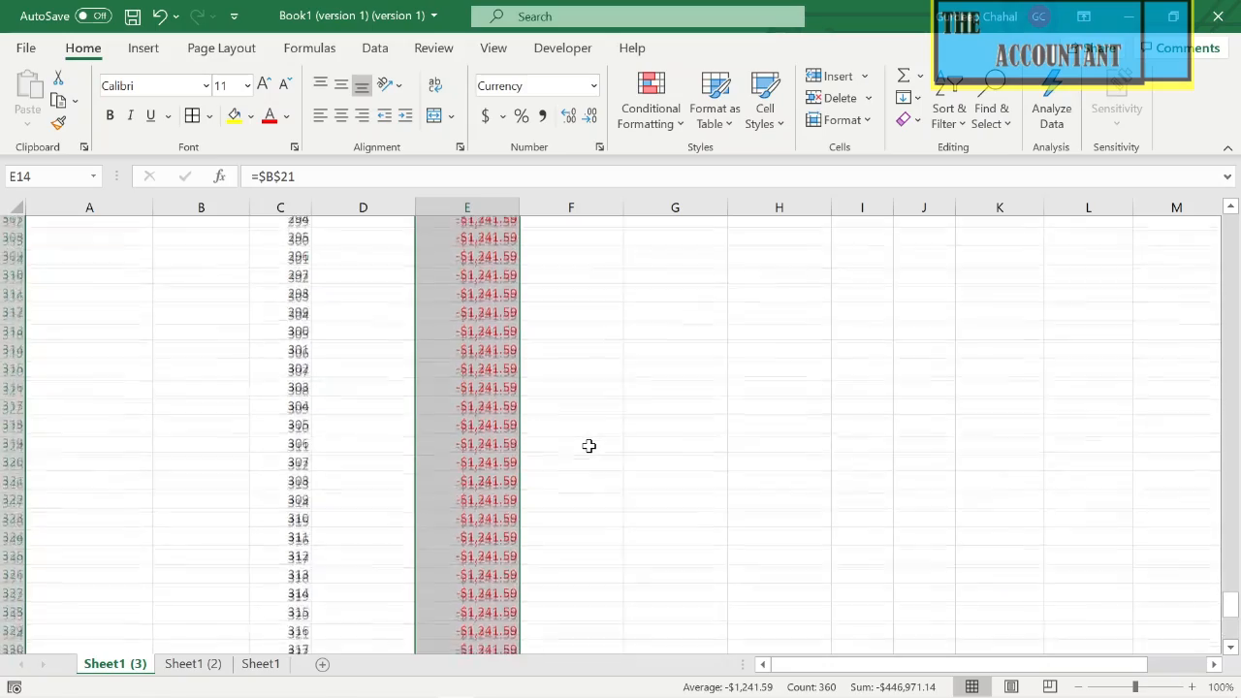
pyautogui.scroll(20, 588, 445)
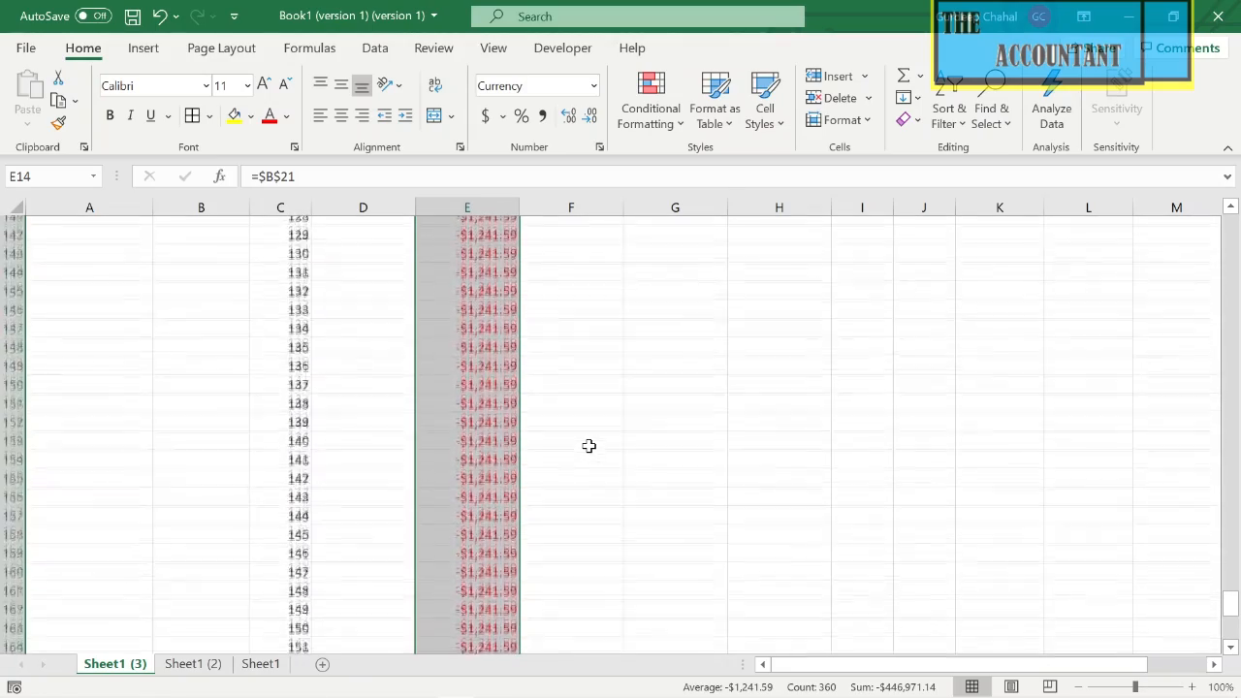
pyautogui.scroll(2, 588, 446)
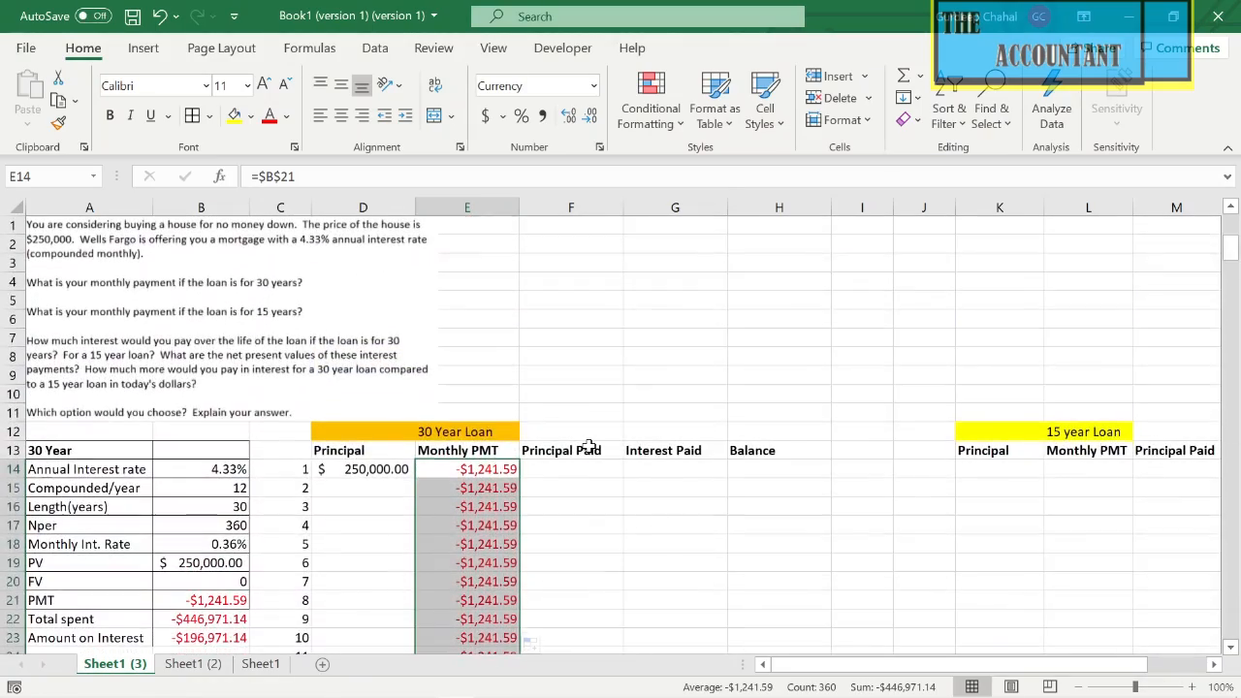
# Start a PPMT formula in the first Principal Paid cell, F14, with the Monthly Int. Rate in B18 as the rate.
pyautogui.click(603, 473)
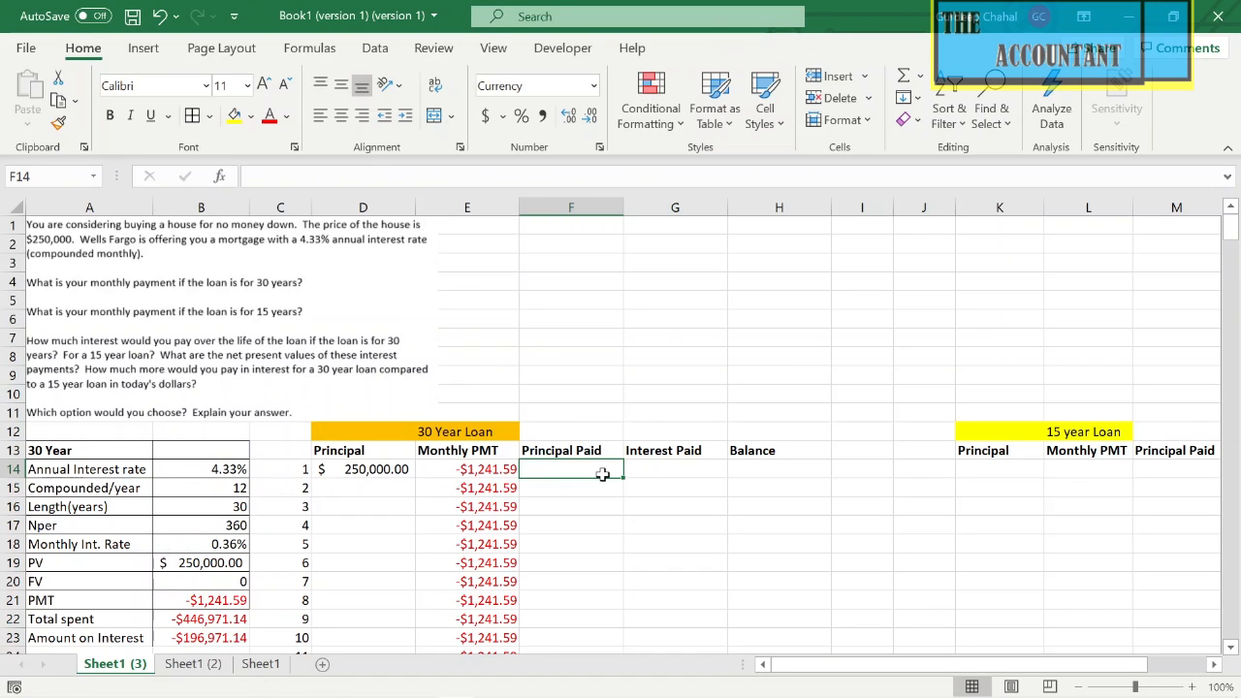
pyautogui.write('=')
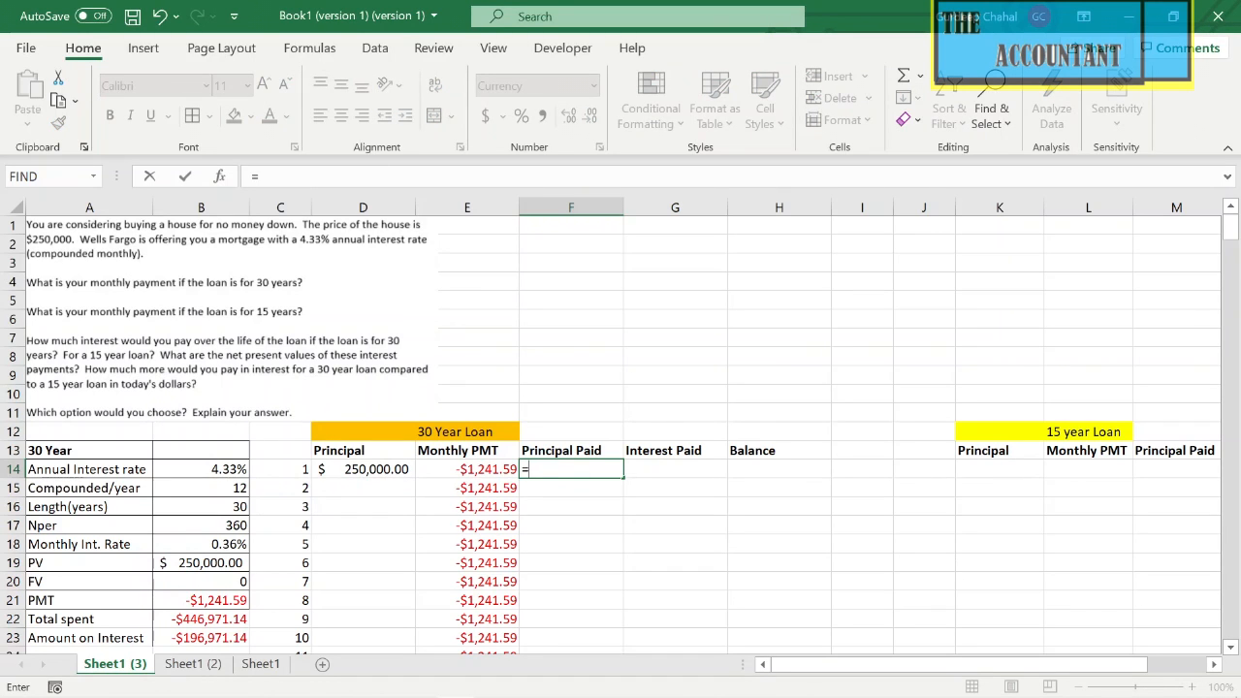
pyautogui.write('pp')
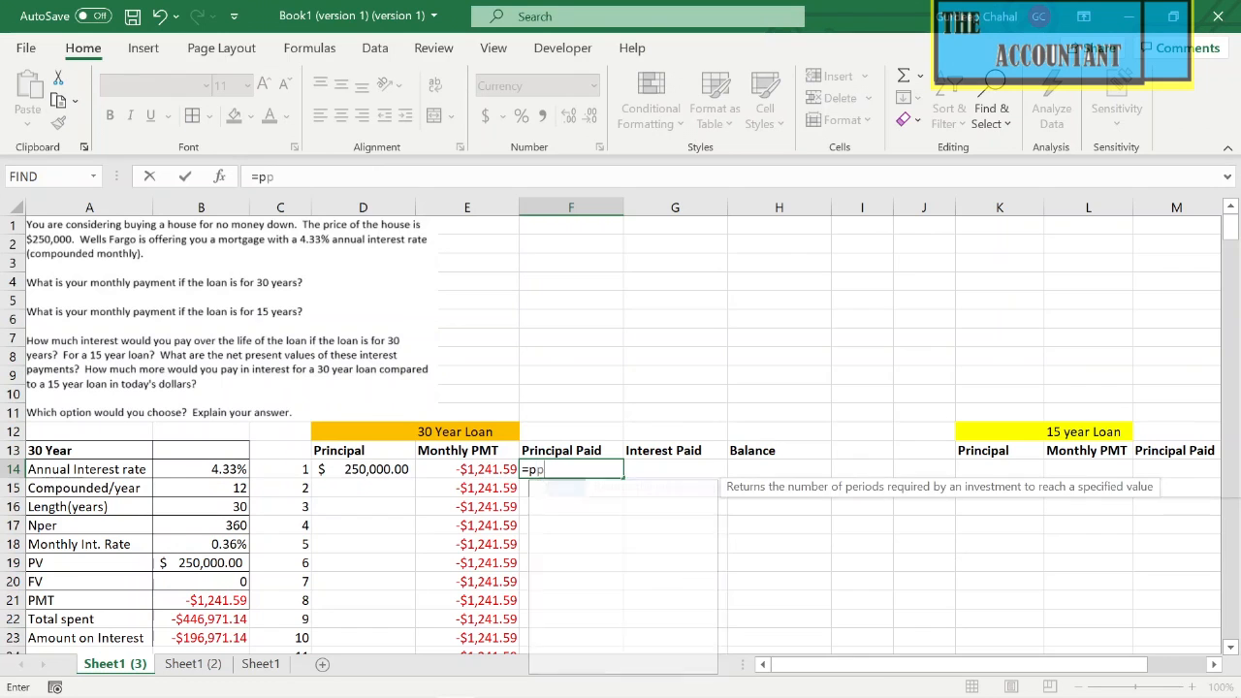
pyautogui.write('mt')
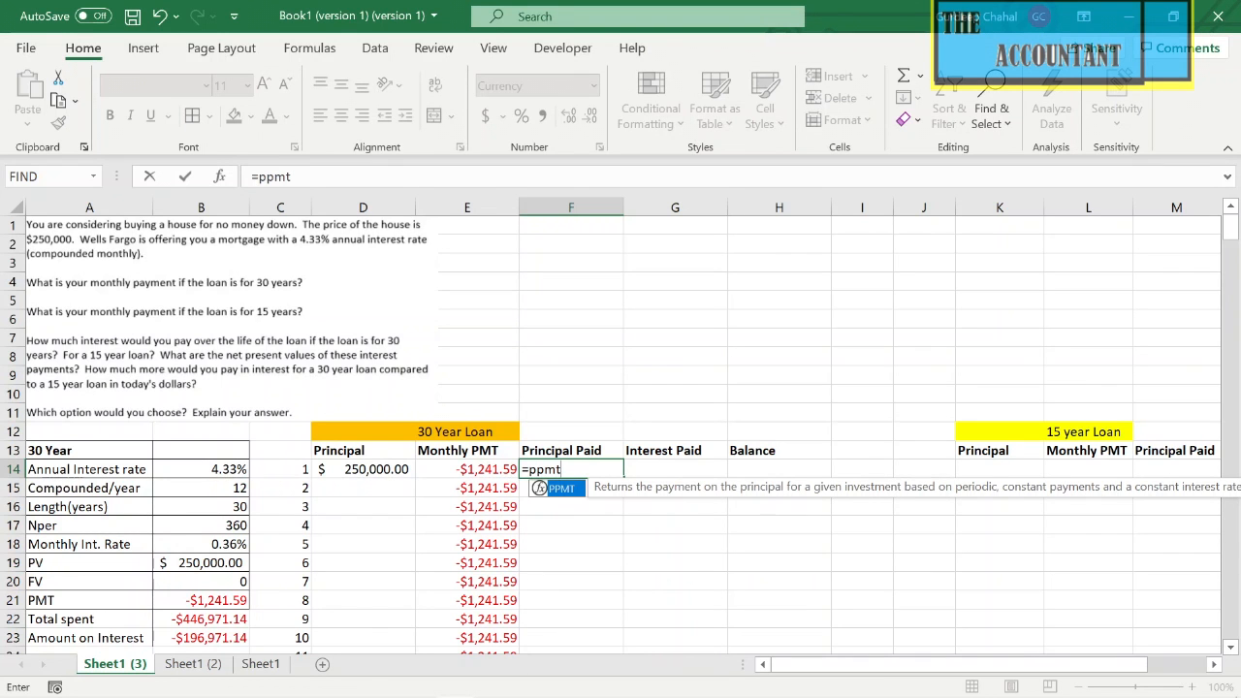
pyautogui.write('(')
pyautogui.scroll(-7, 601, 475)
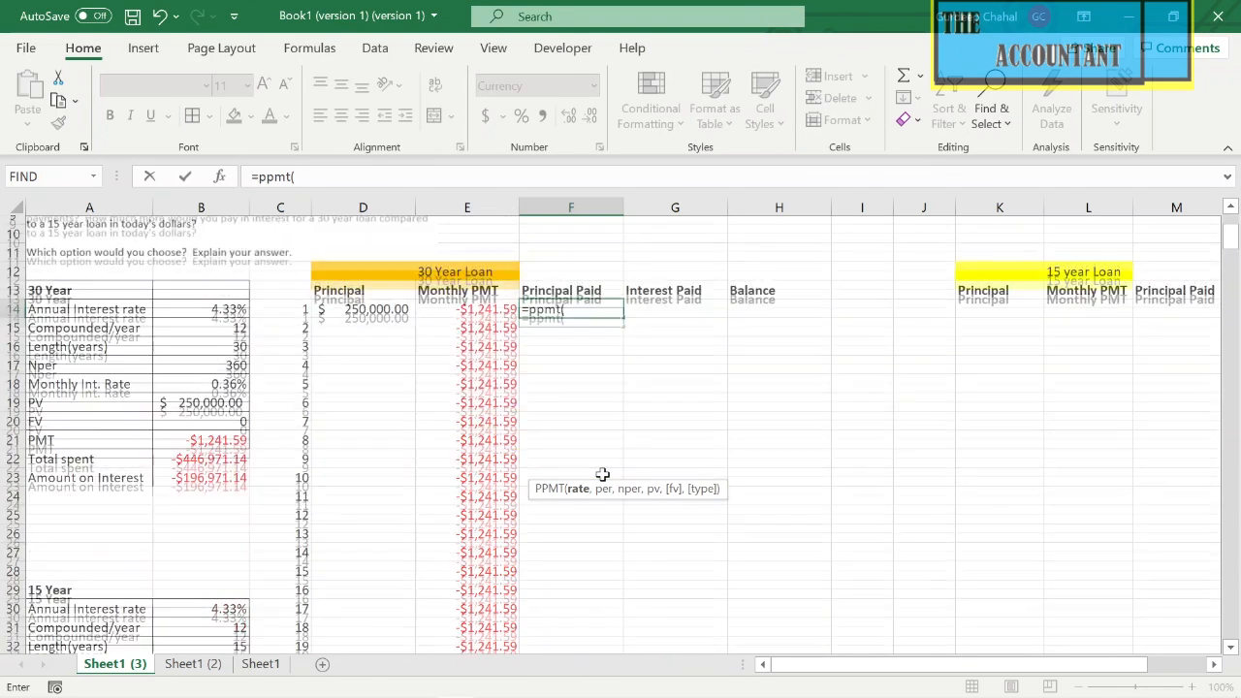
pyautogui.scroll(3, 601, 475)
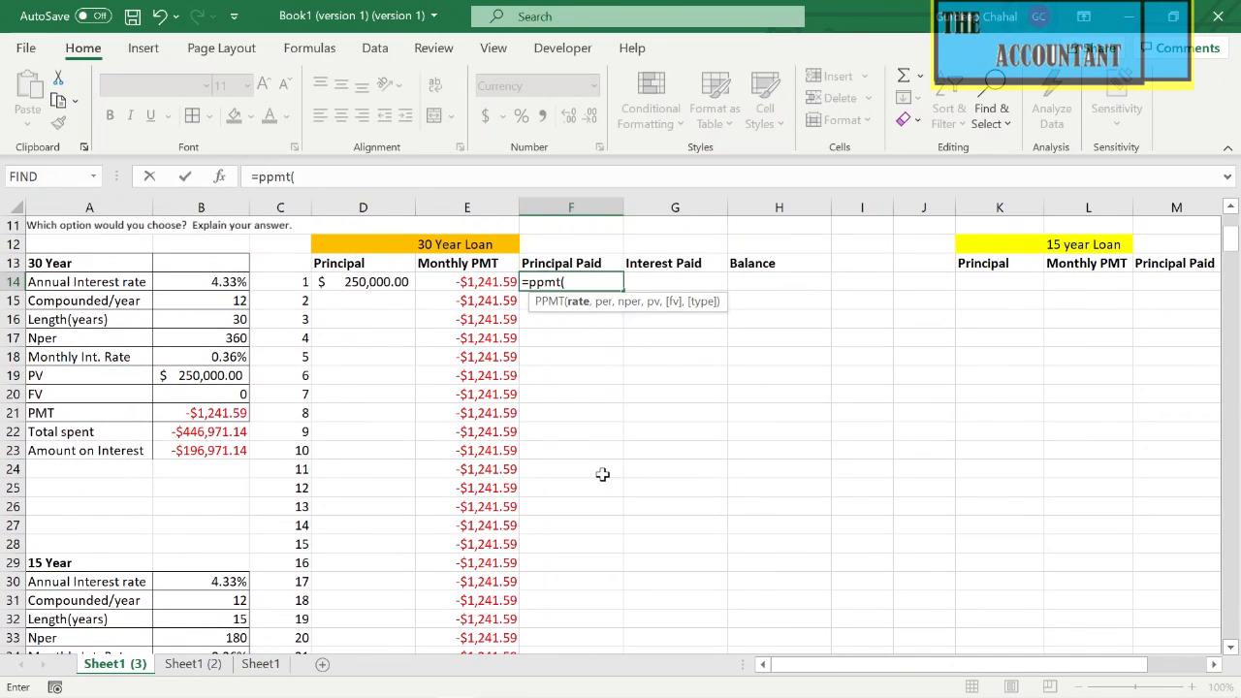
pyautogui.click(180, 362)
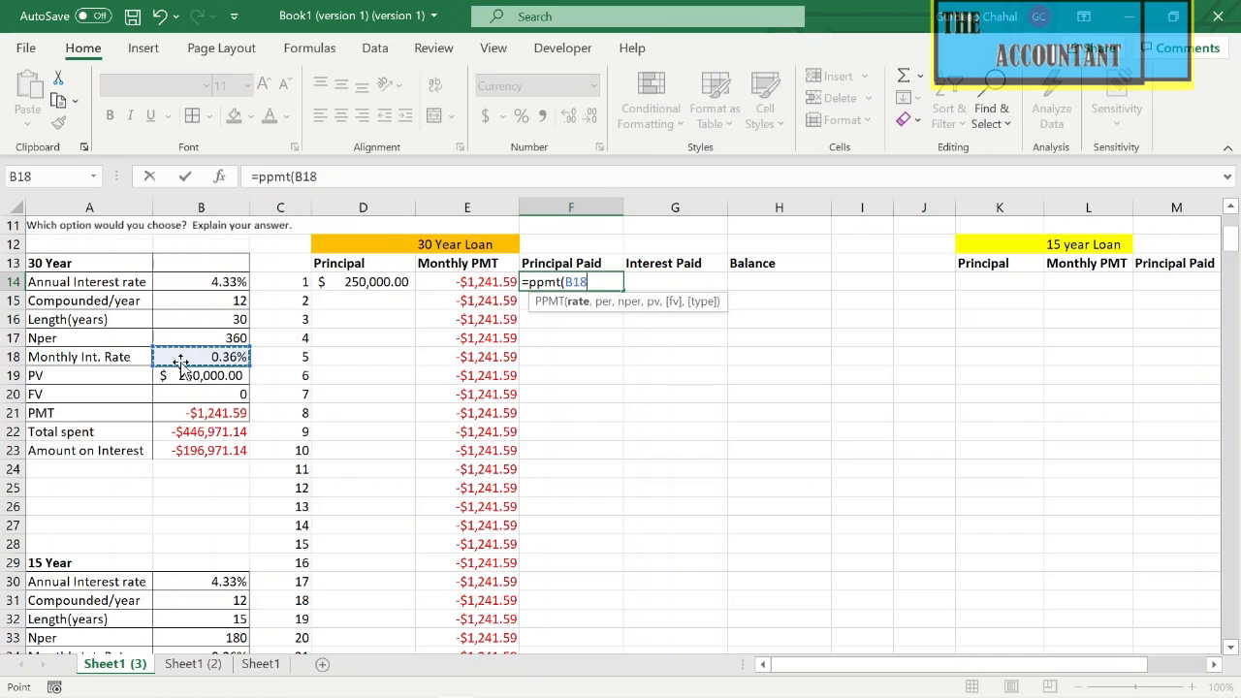
pyautogui.press('XF86MonBrightnessUp')
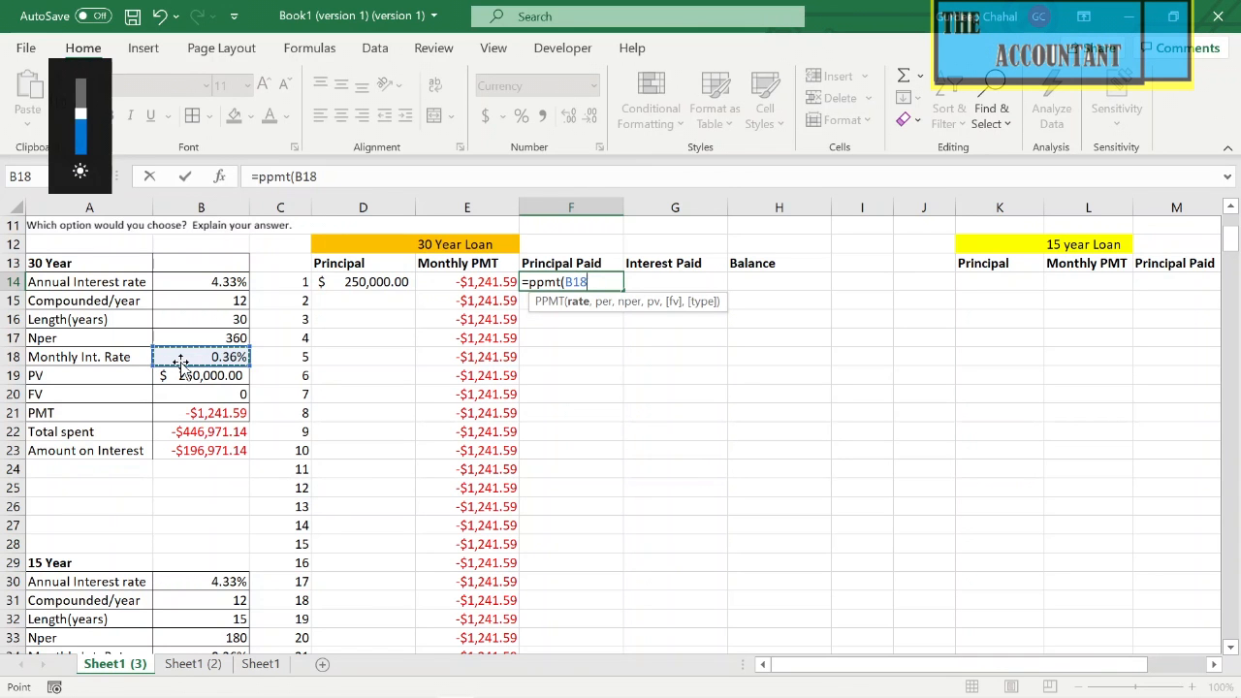
pyautogui.press('super')
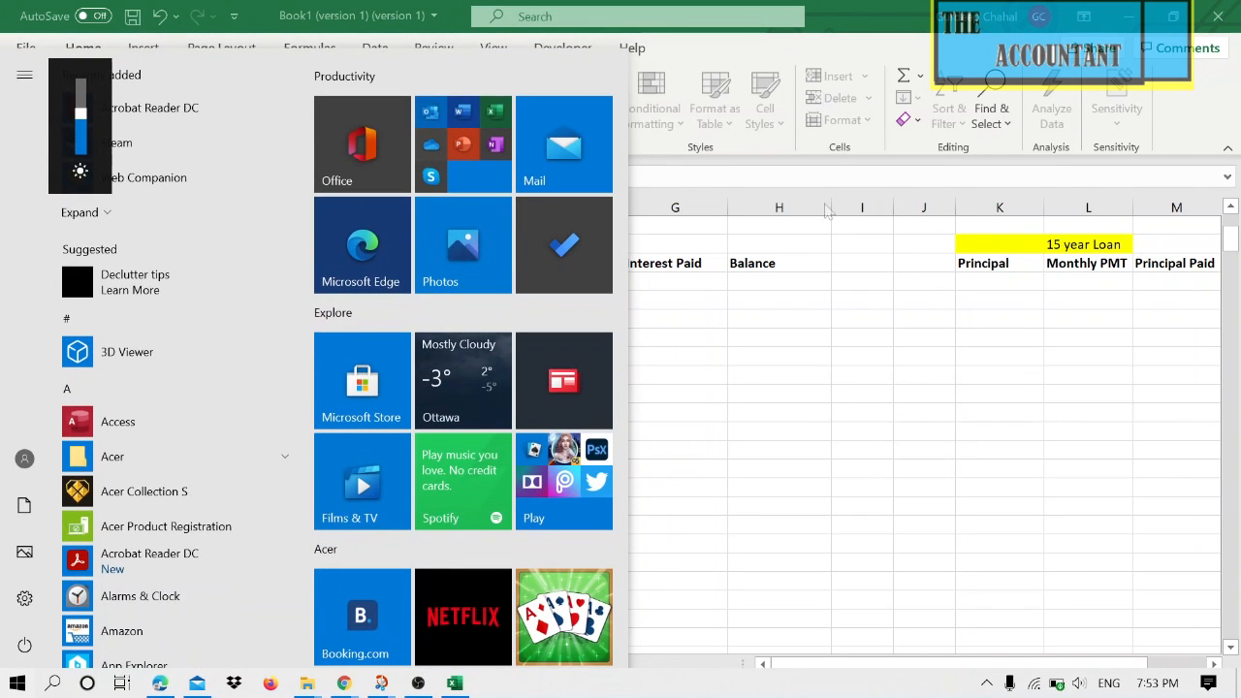
pyautogui.click(736, 309)
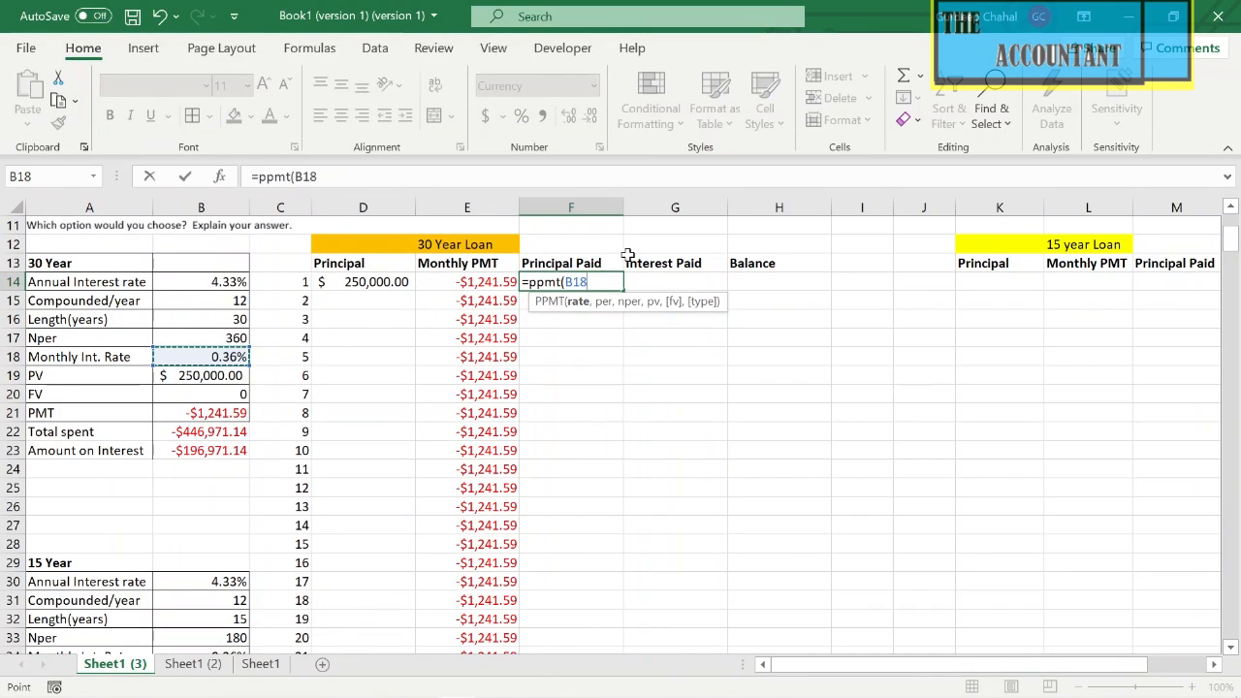
# Make the PPMT rate absolute as $B$18, and add C14 as the period and $B$17 as nper.
pyautogui.press('F4')
pyautogui.write(',')
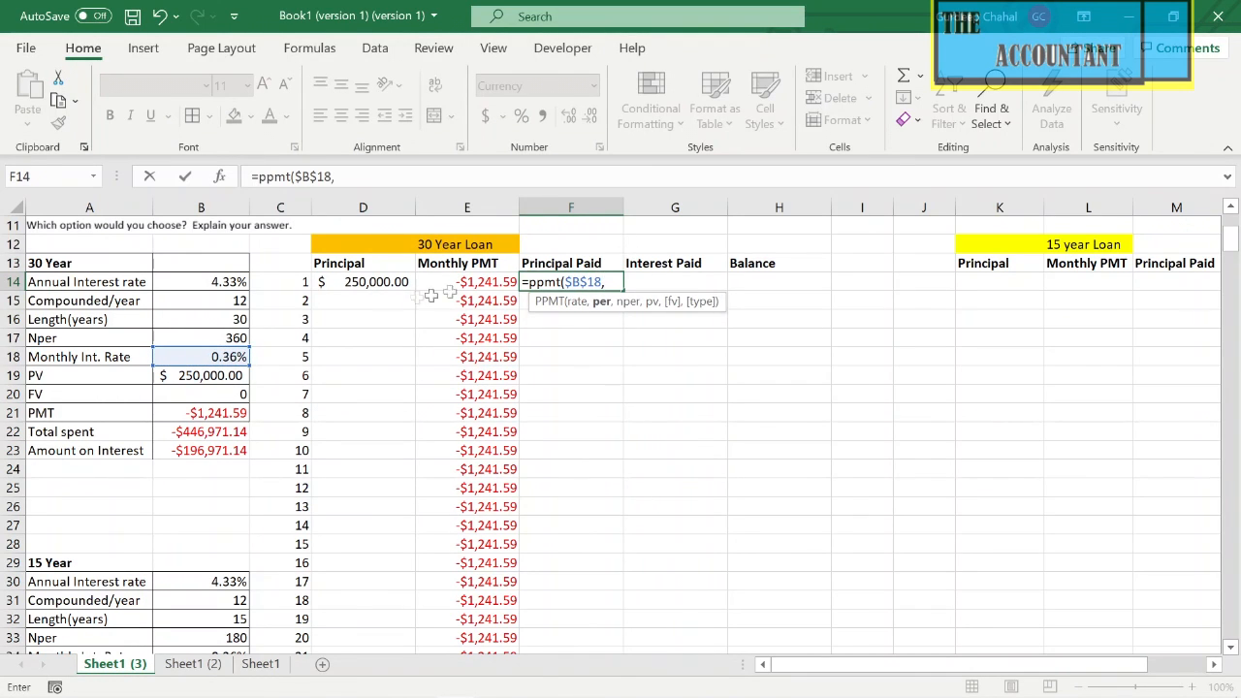
pyautogui.click(284, 285)
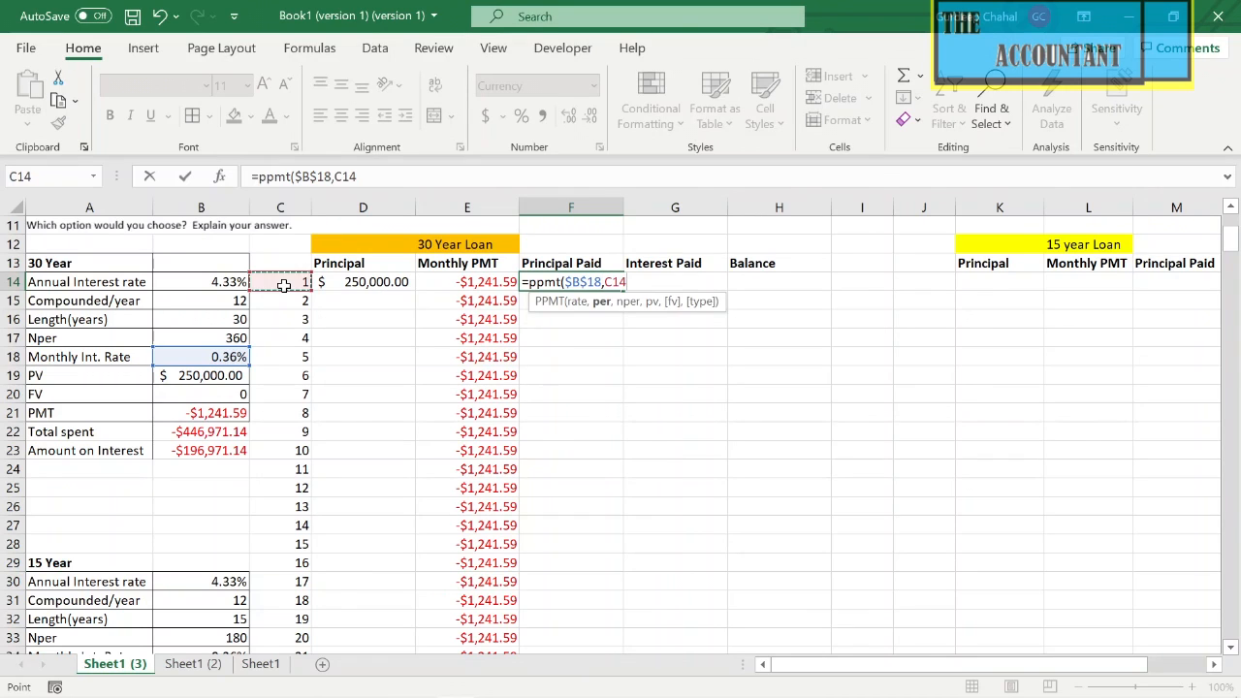
pyautogui.write(',')
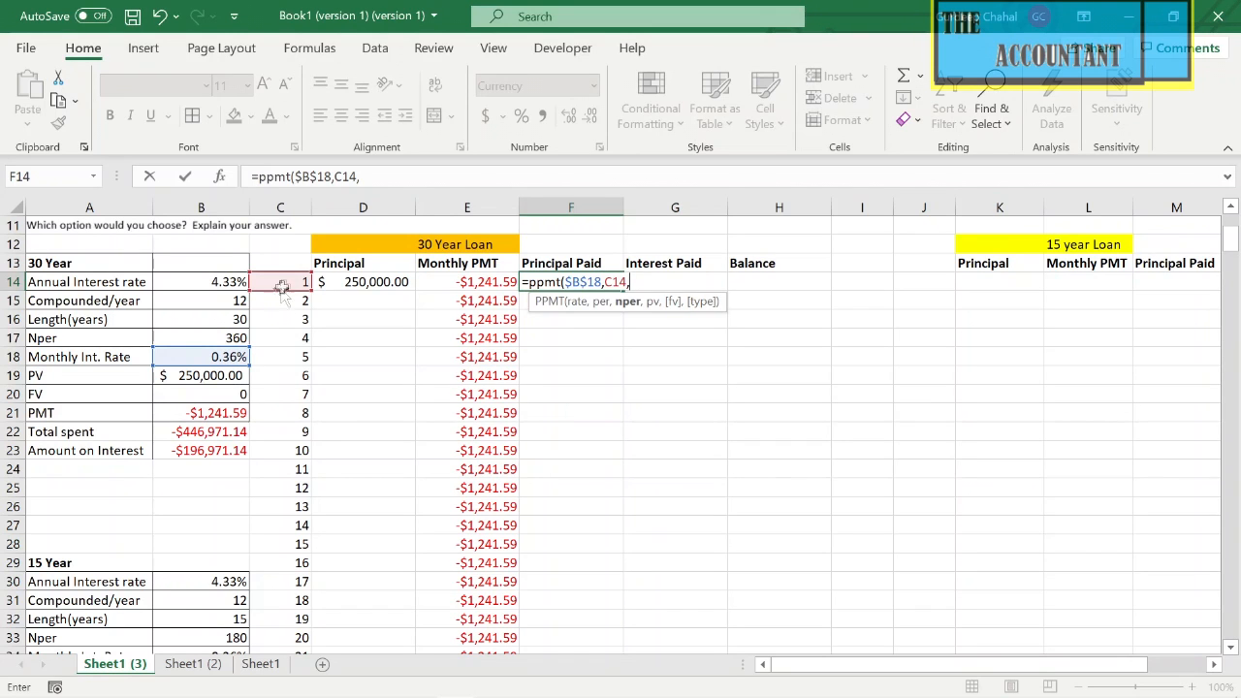
pyautogui.click(223, 337)
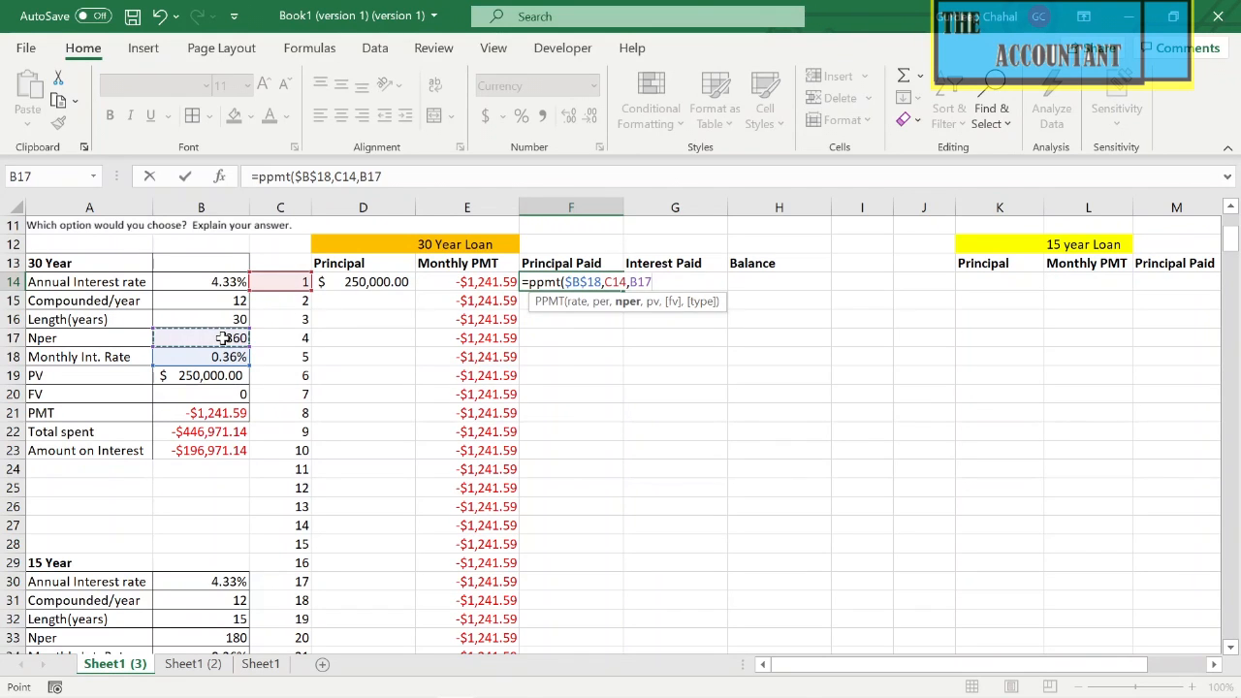
pyautogui.press('F4')
pyautogui.write(',')
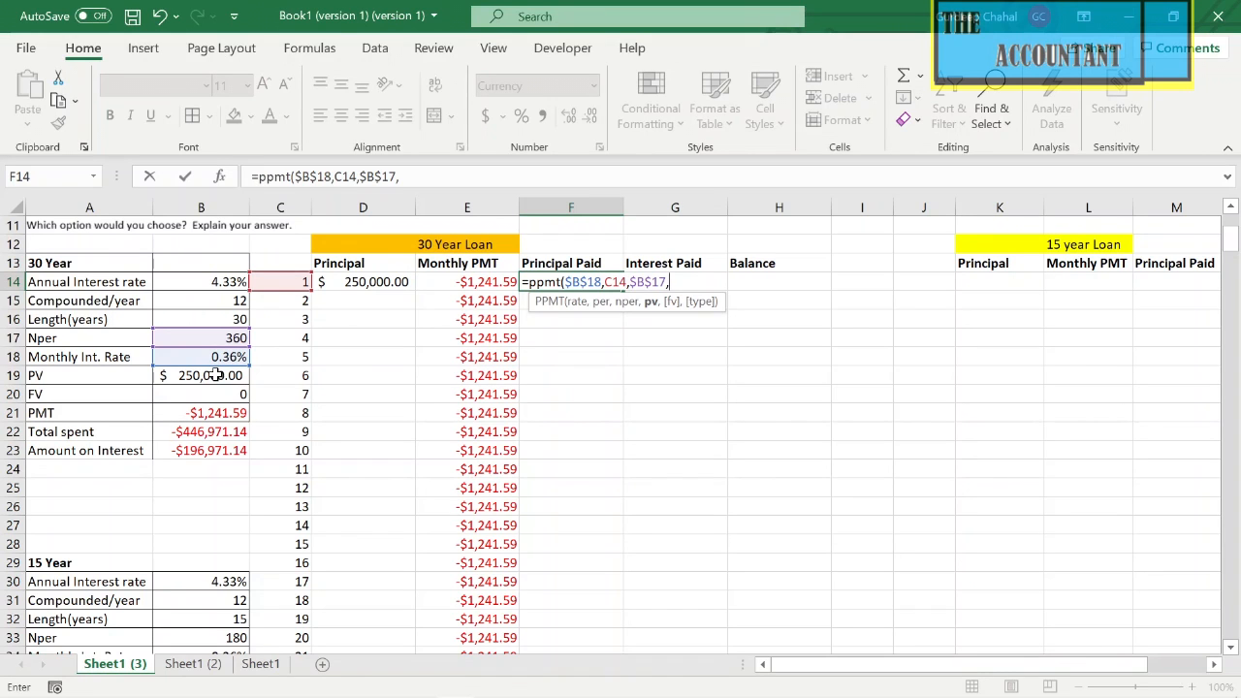
# Complete the PPMT formula in F14 with $B$19 as the present value and $B$20 as the future value.
pyautogui.click(214, 375)
pyautogui.press('F4')
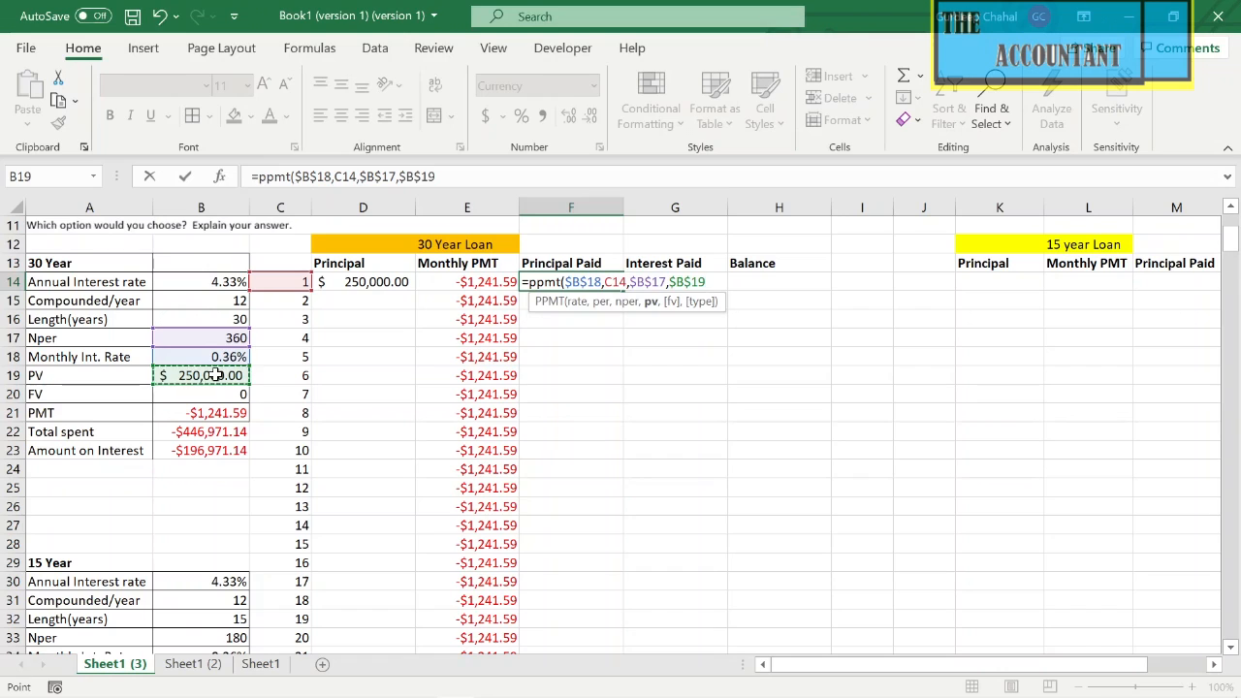
pyautogui.write(',')
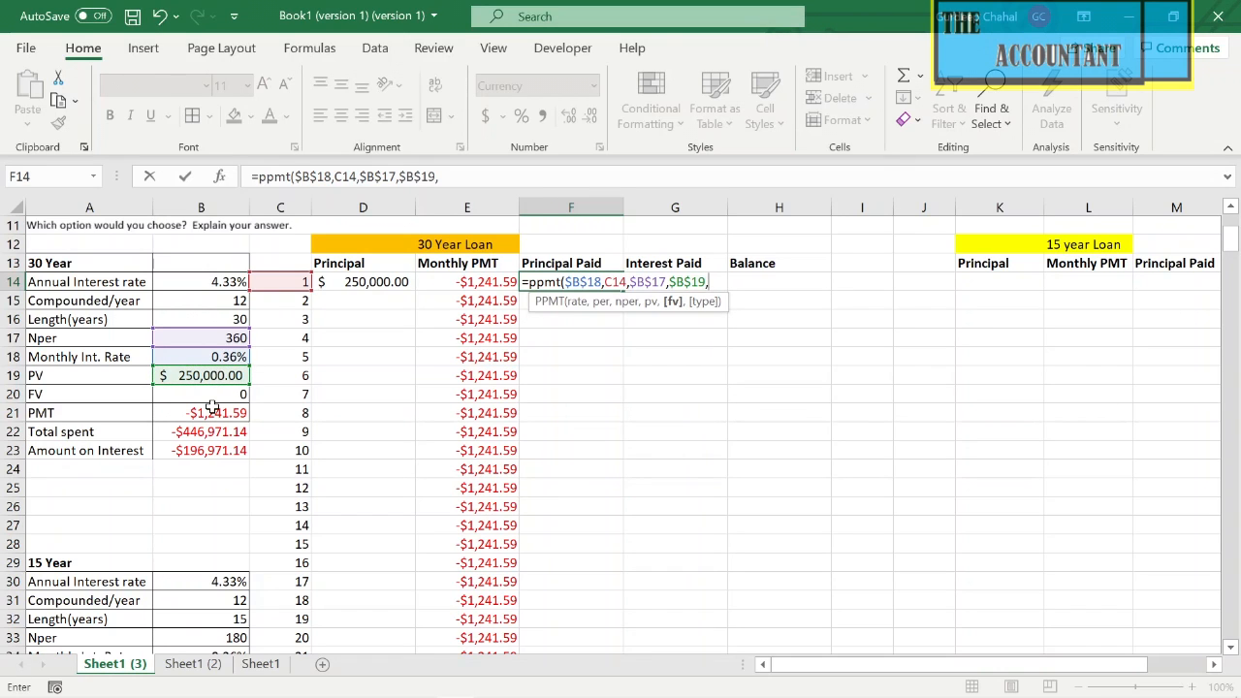
pyautogui.click(217, 401)
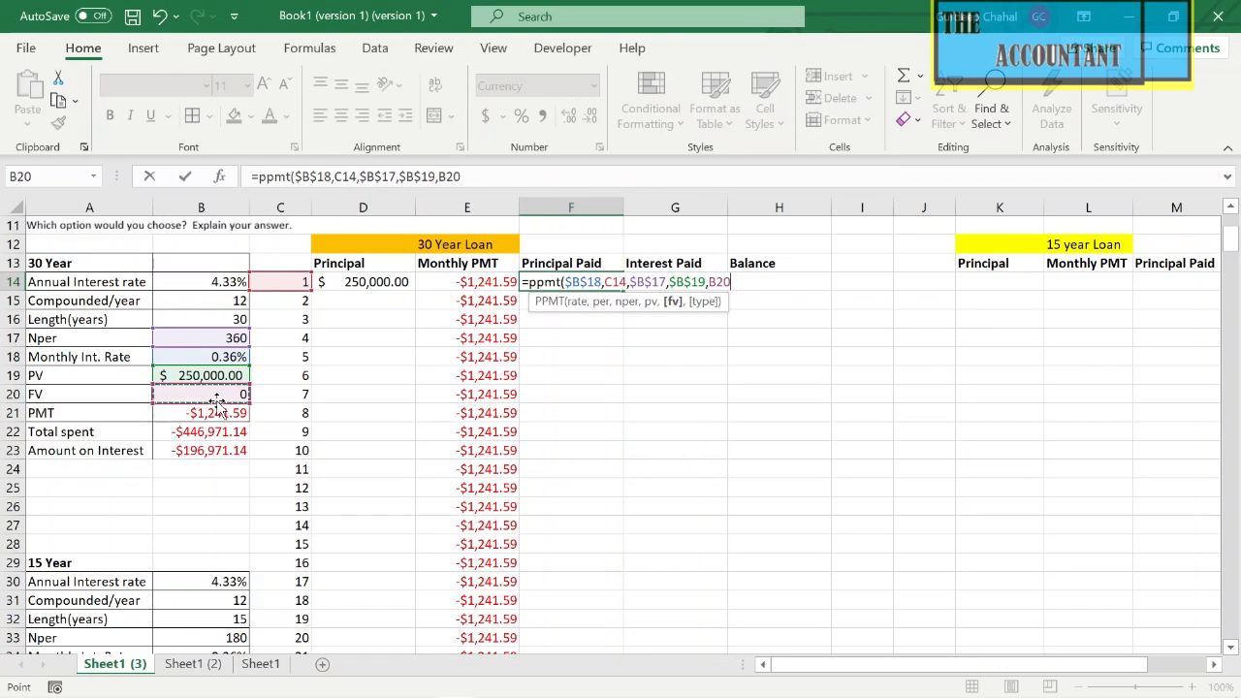
pyautogui.press('F4')
pyautogui.press('Return')
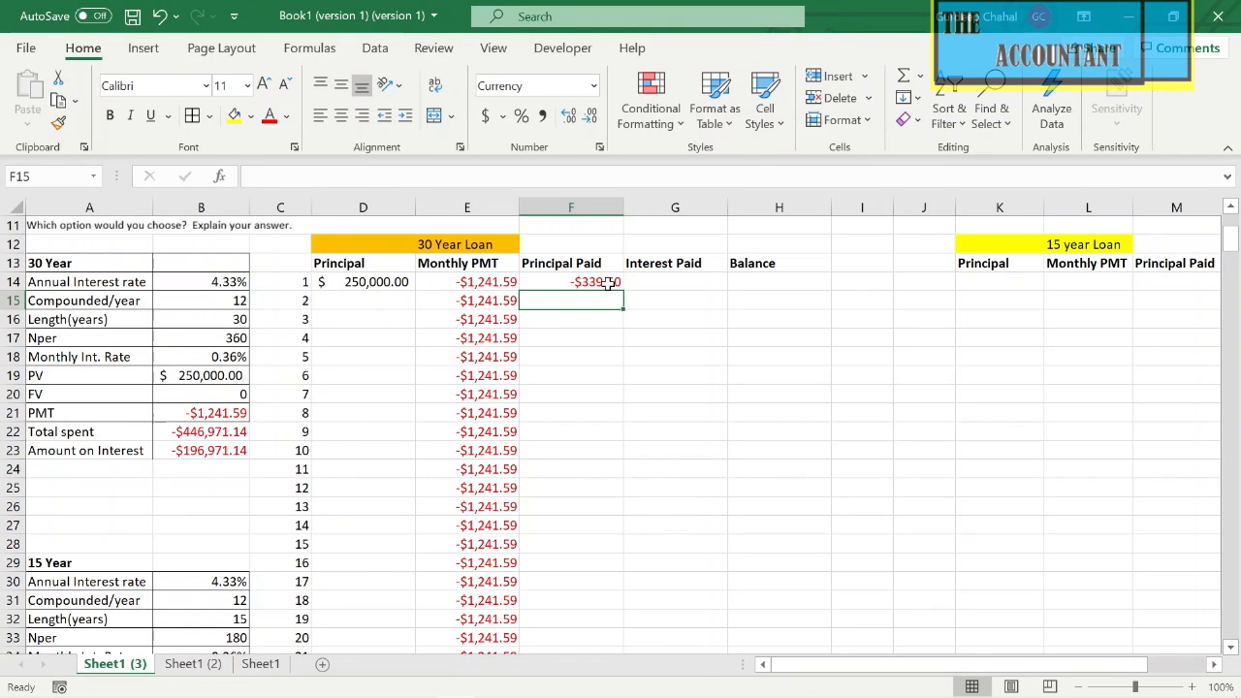
# Start an IPMT formula in the first Interest Paid cell, G14, with the absolute reference $B$18 as the rate.
pyautogui.click(675, 284)
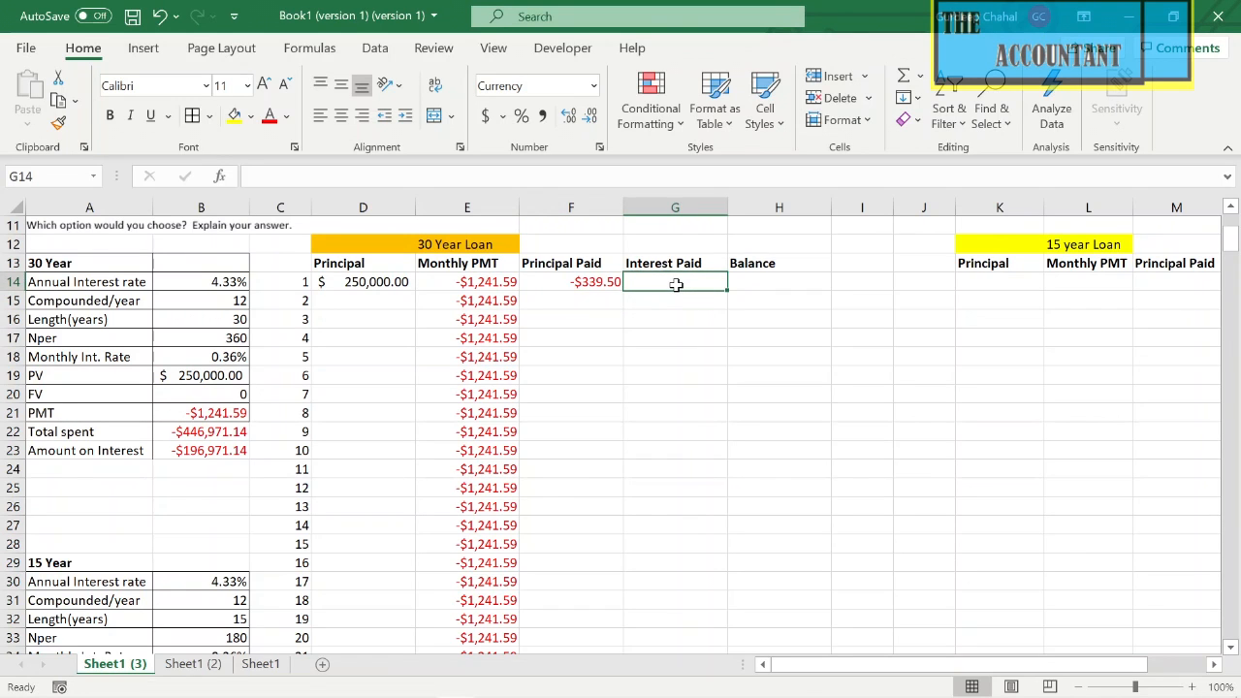
pyautogui.write('=')
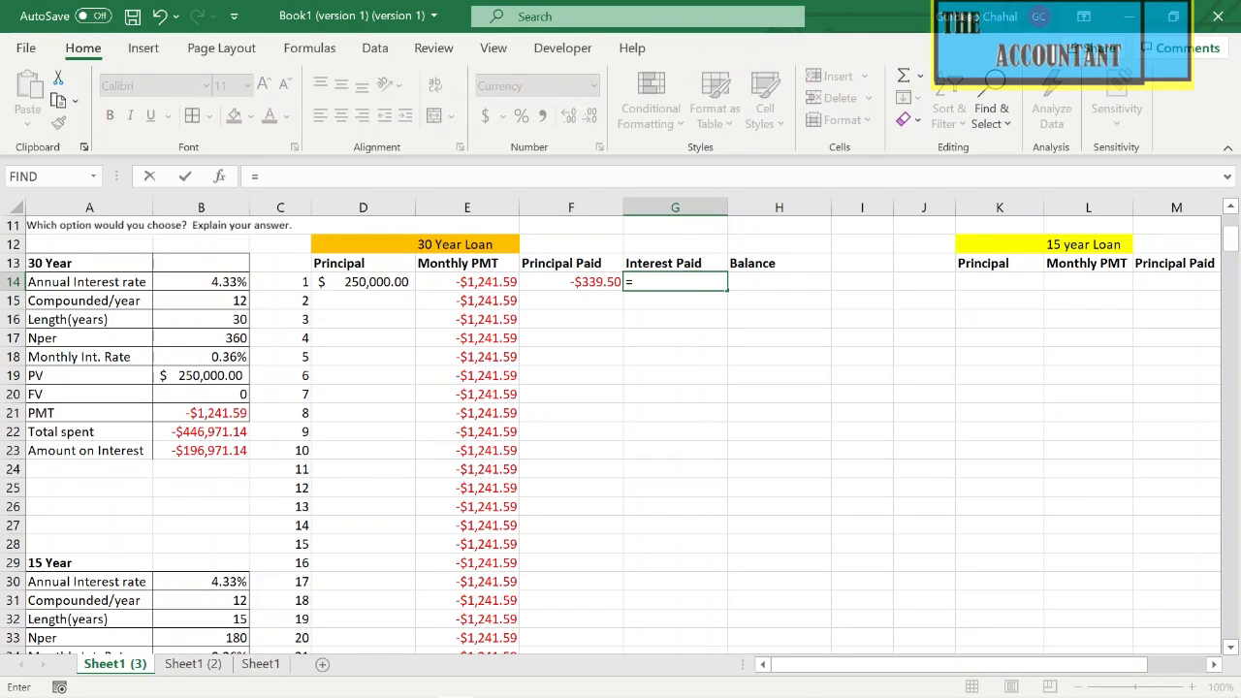
pyautogui.write('i')
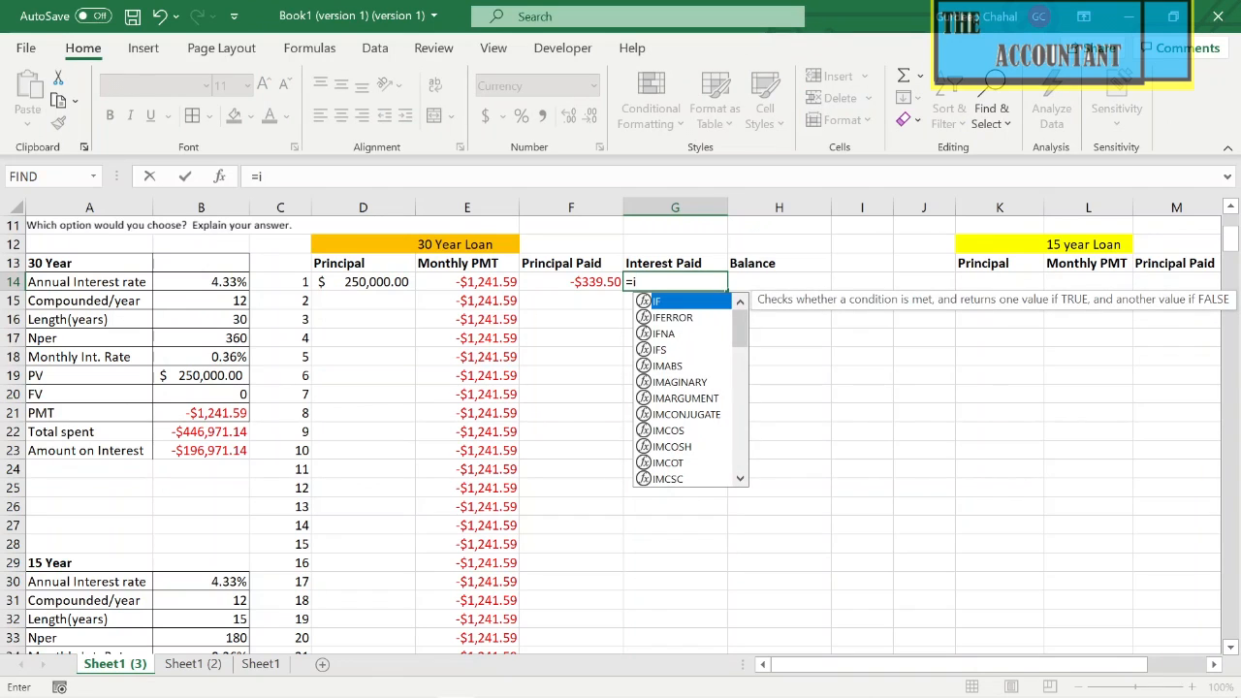
pyautogui.write('pm')
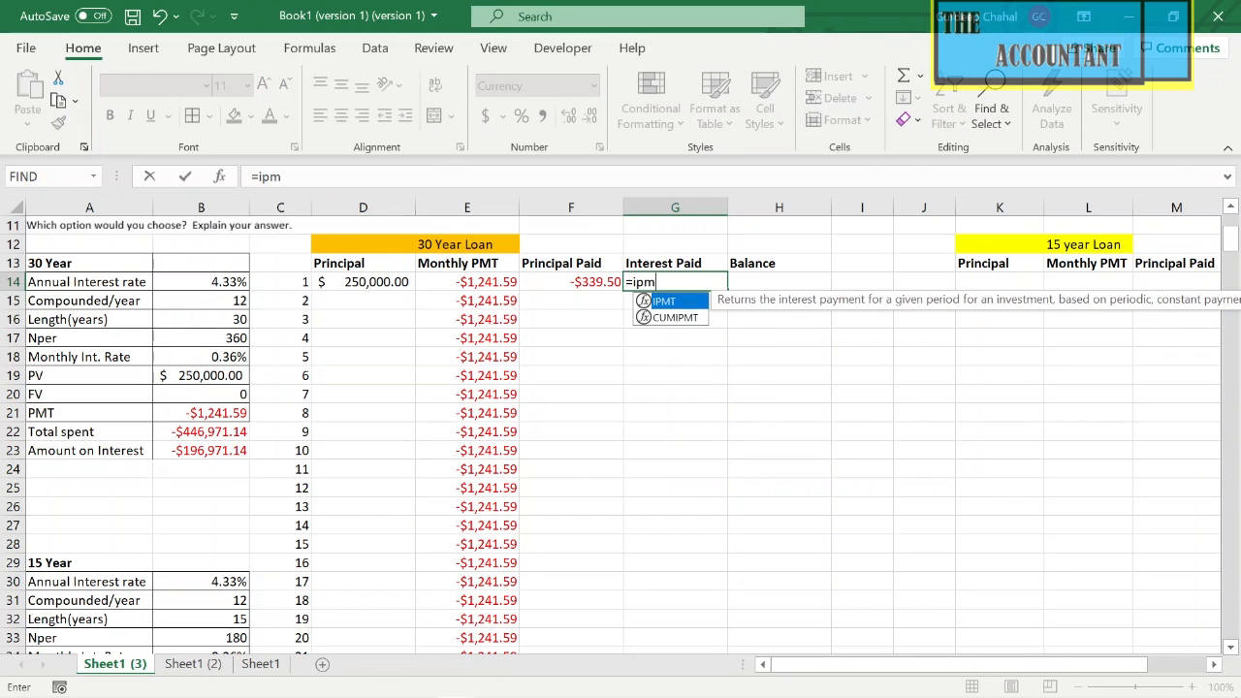
pyautogui.write('t(')
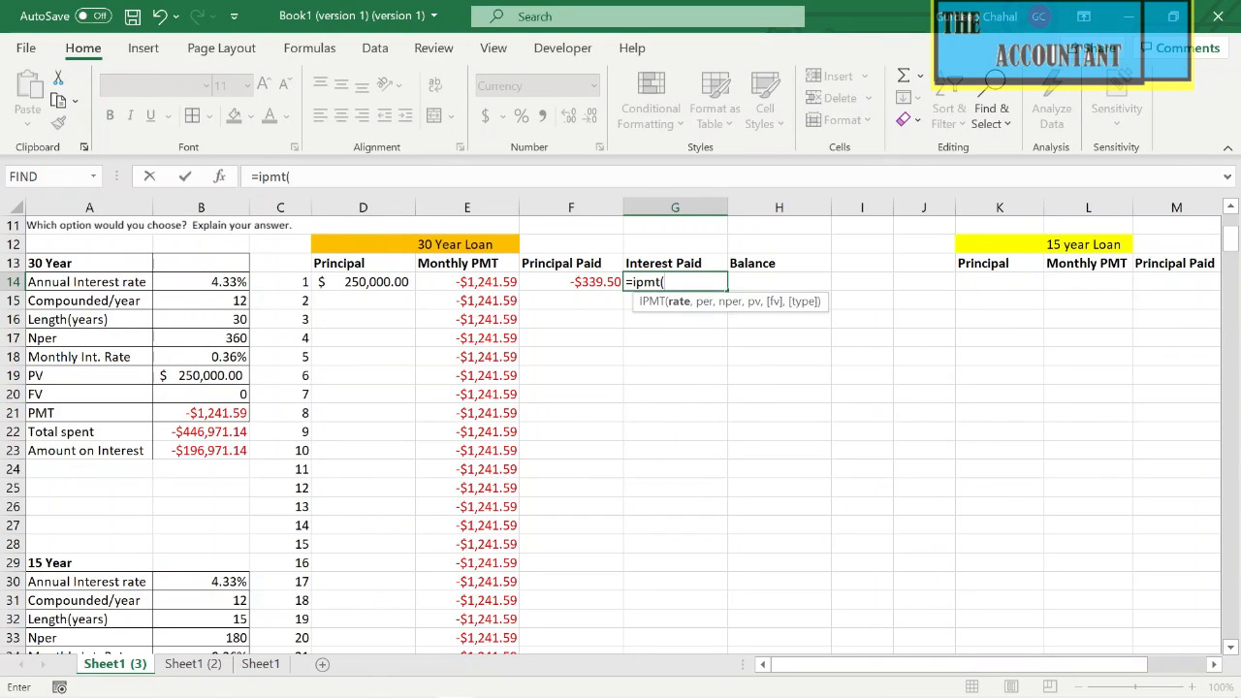
pyautogui.click(239, 356)
pyautogui.press('F4')
pyautogui.write(',')
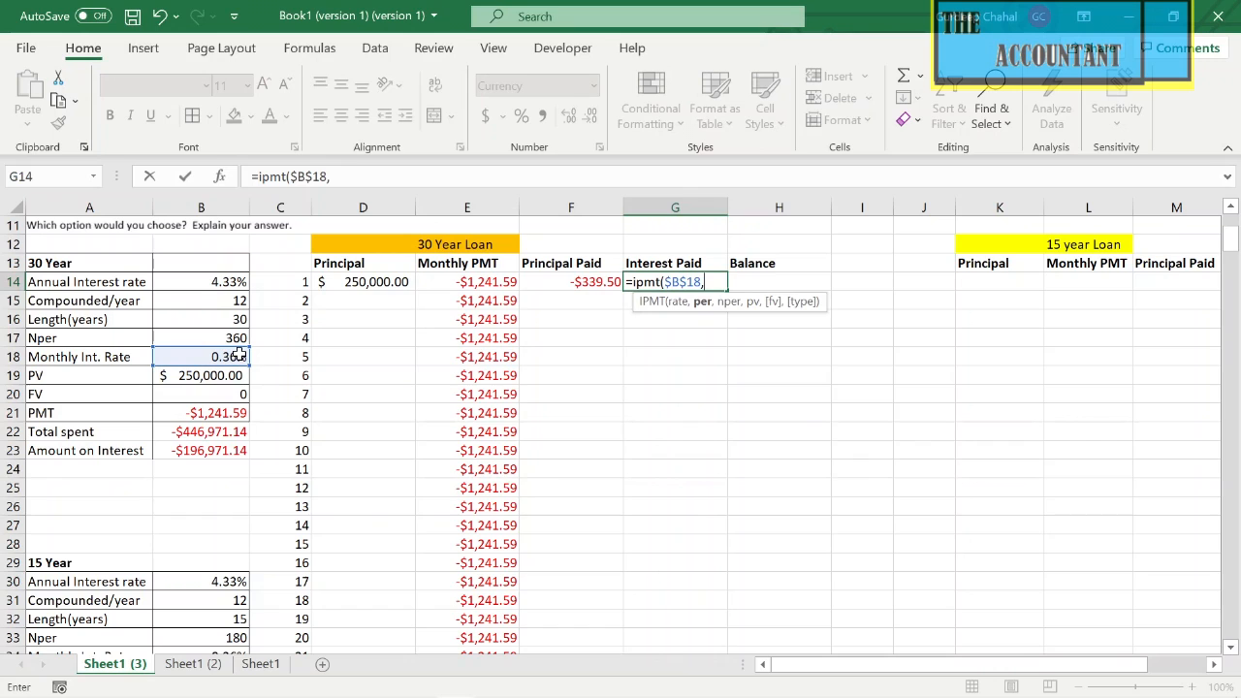
# Add C14 as the period and $B$17 as nper to the IPMT formula in G14.
pyautogui.click(279, 284)
pyautogui.write(',')
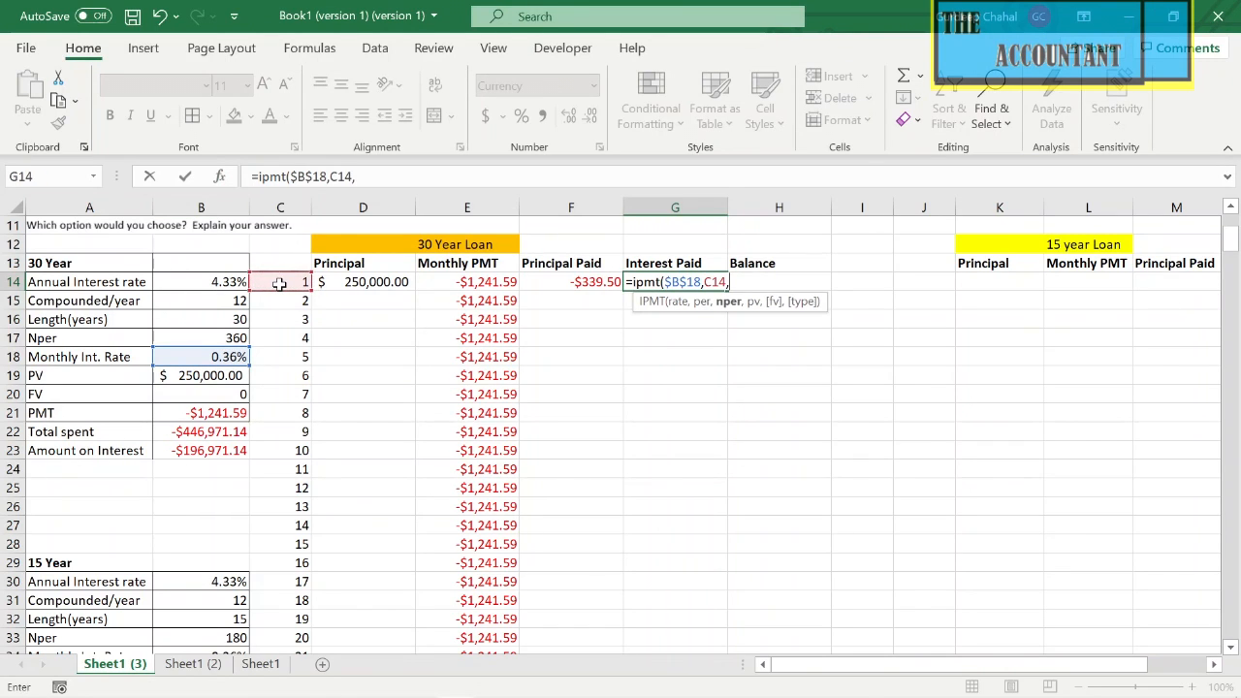
pyautogui.click(225, 337)
pyautogui.press('F4')
pyautogui.write(',')
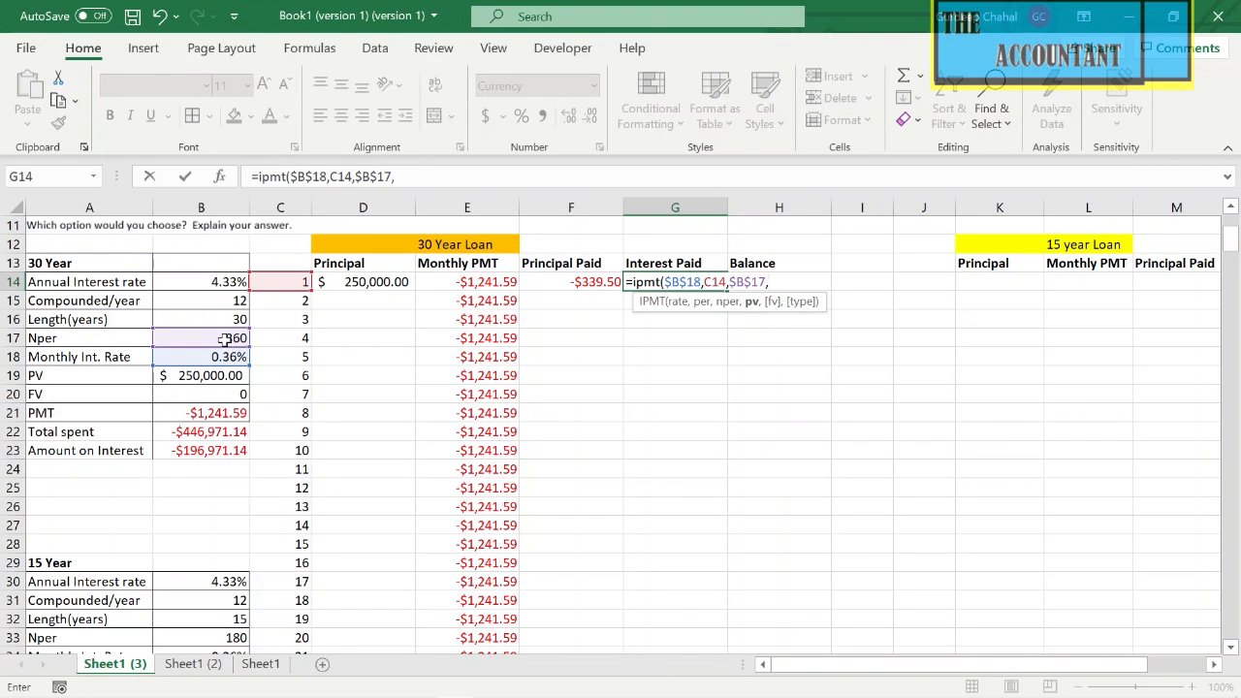
# Complete the IPMT formula in G14 with $B$19 as the present value and $B$20 as the future value.
pyautogui.click(213, 376)
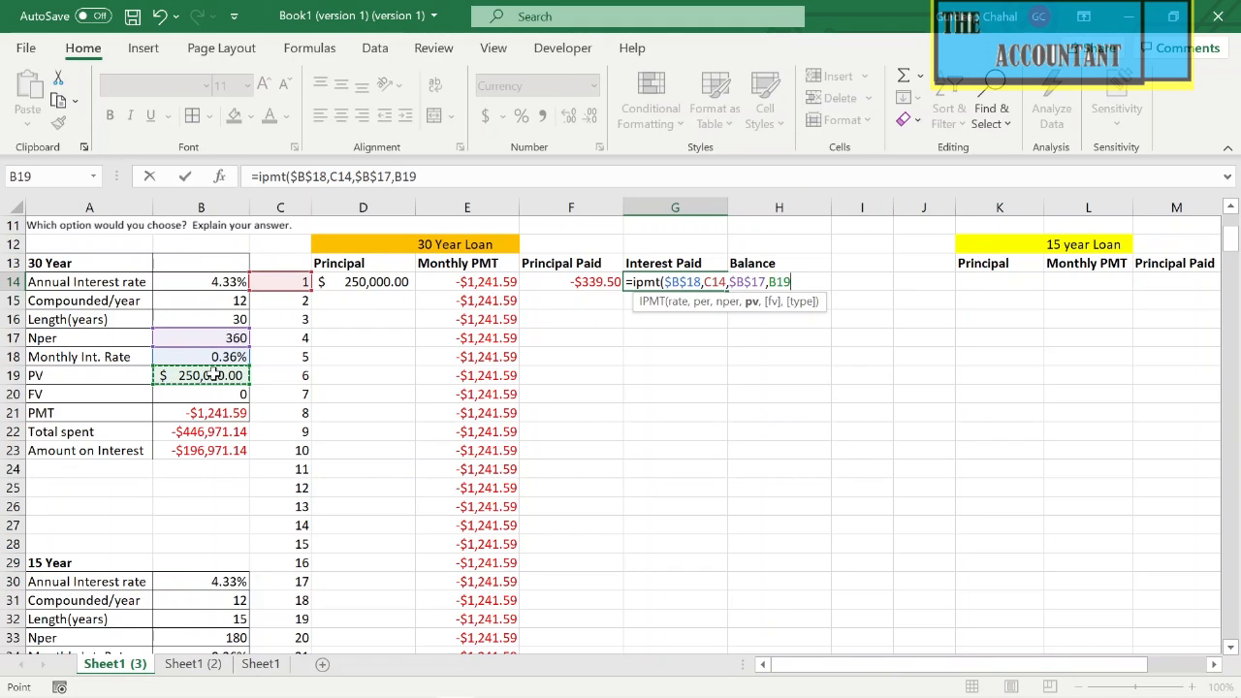
pyautogui.press('F4')
pyautogui.write(',')
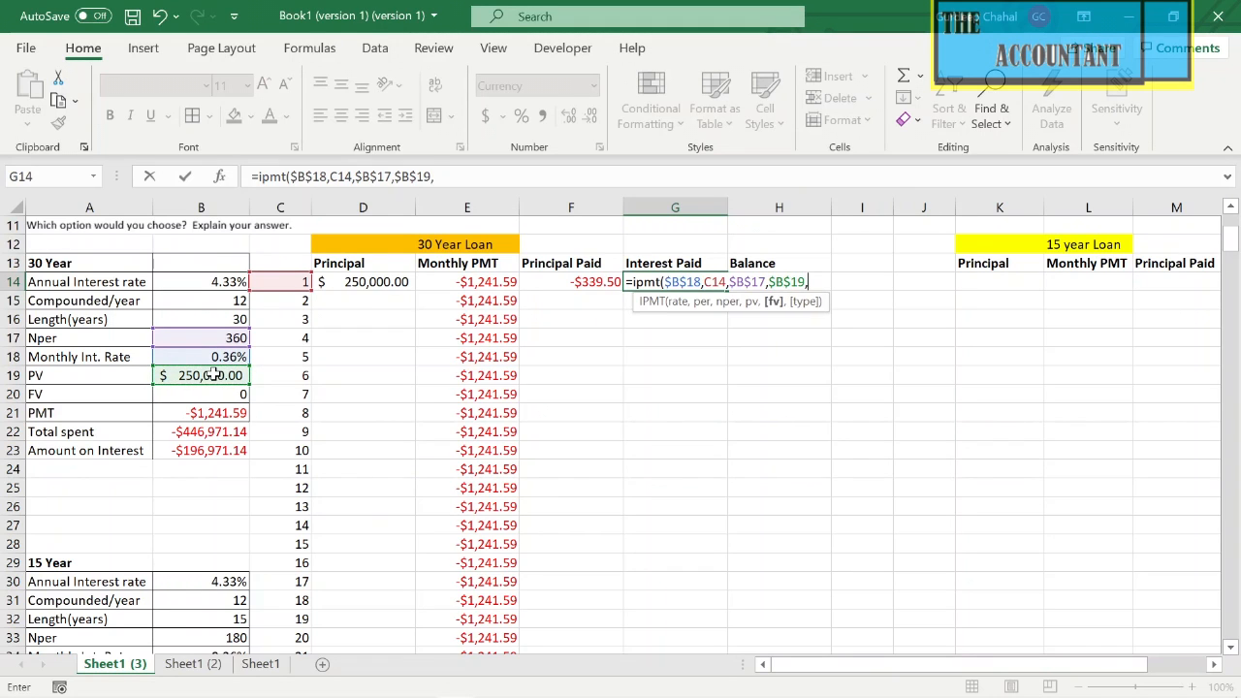
pyautogui.click(213, 395)
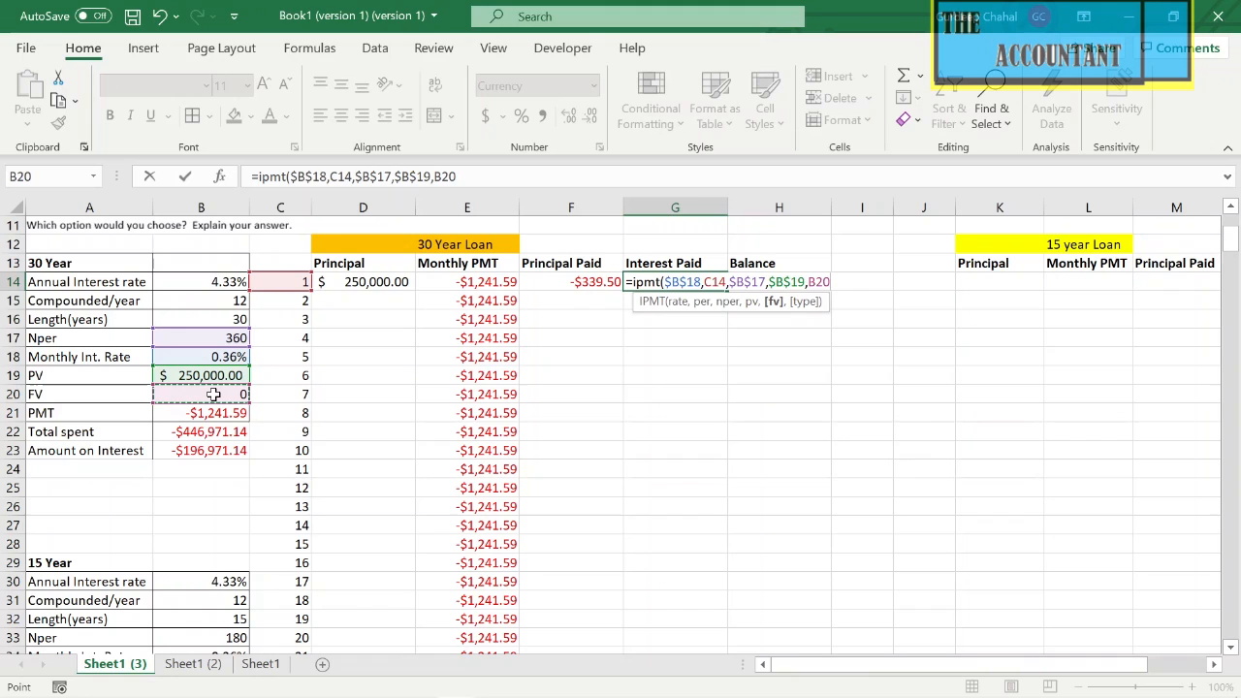
pyautogui.press('F4')
pyautogui.write(')')
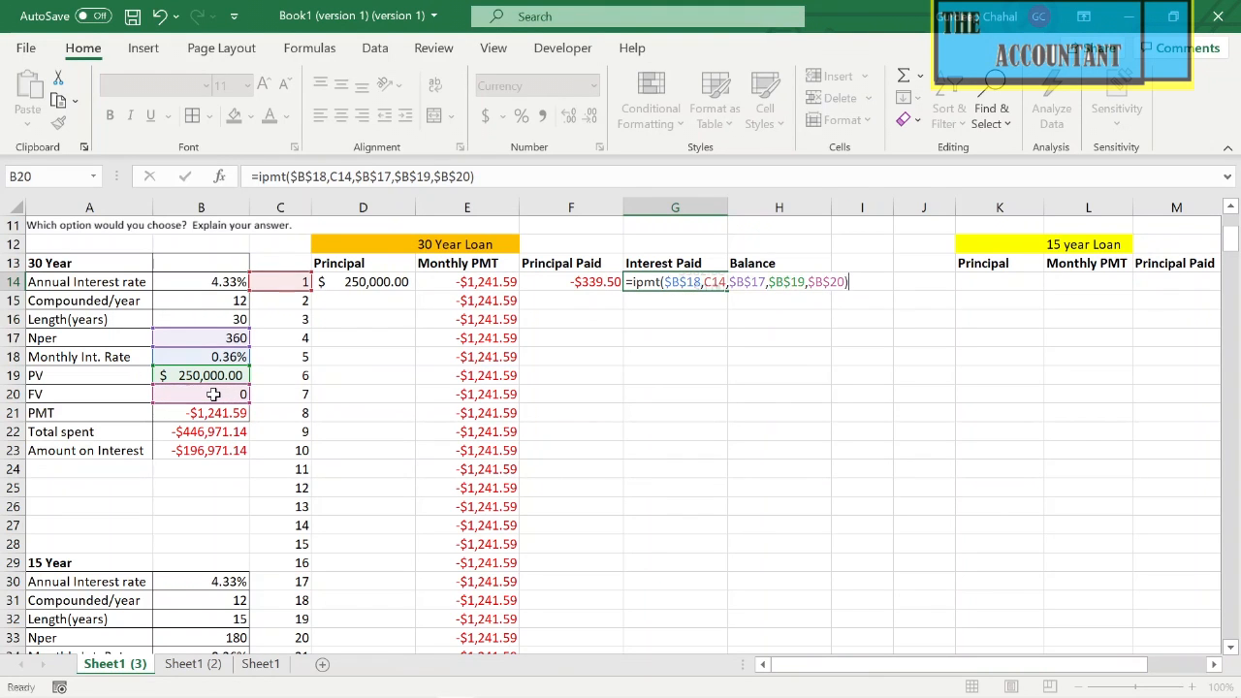
pyautogui.press('Return')
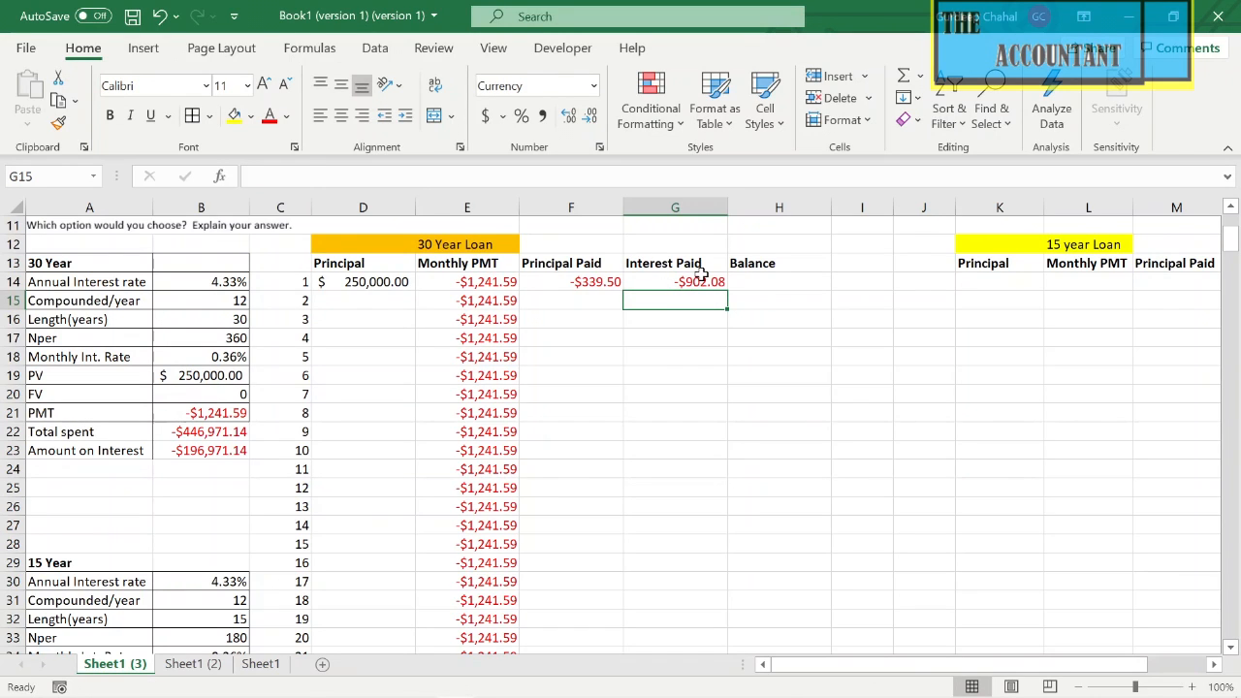
# Calculate the first month's balance in H14 with the formula =D14+F14.
pyautogui.click(771, 283)
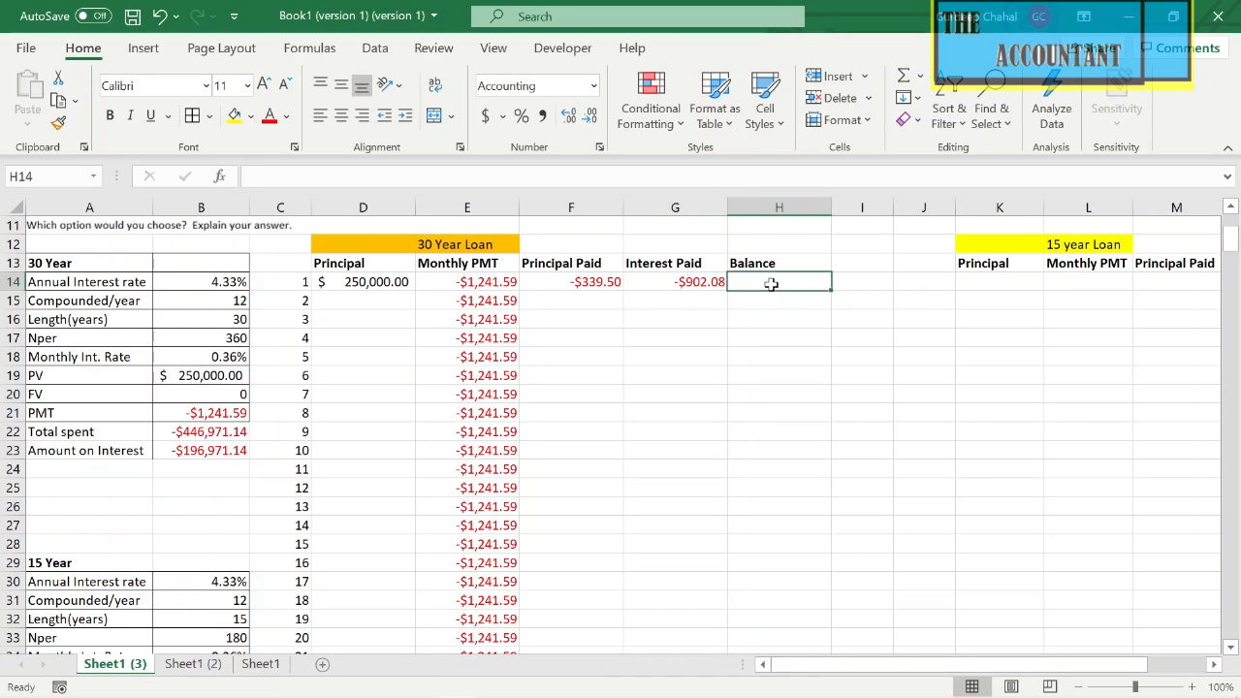
pyautogui.write('=')
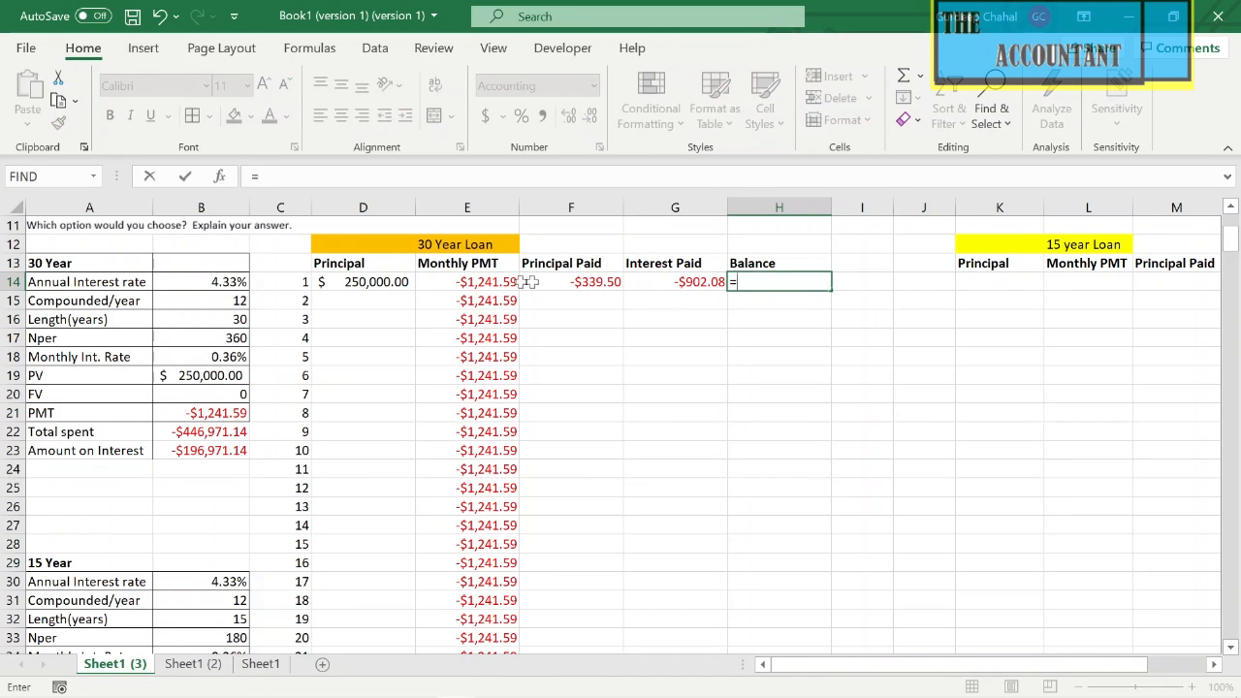
pyautogui.click(398, 284)
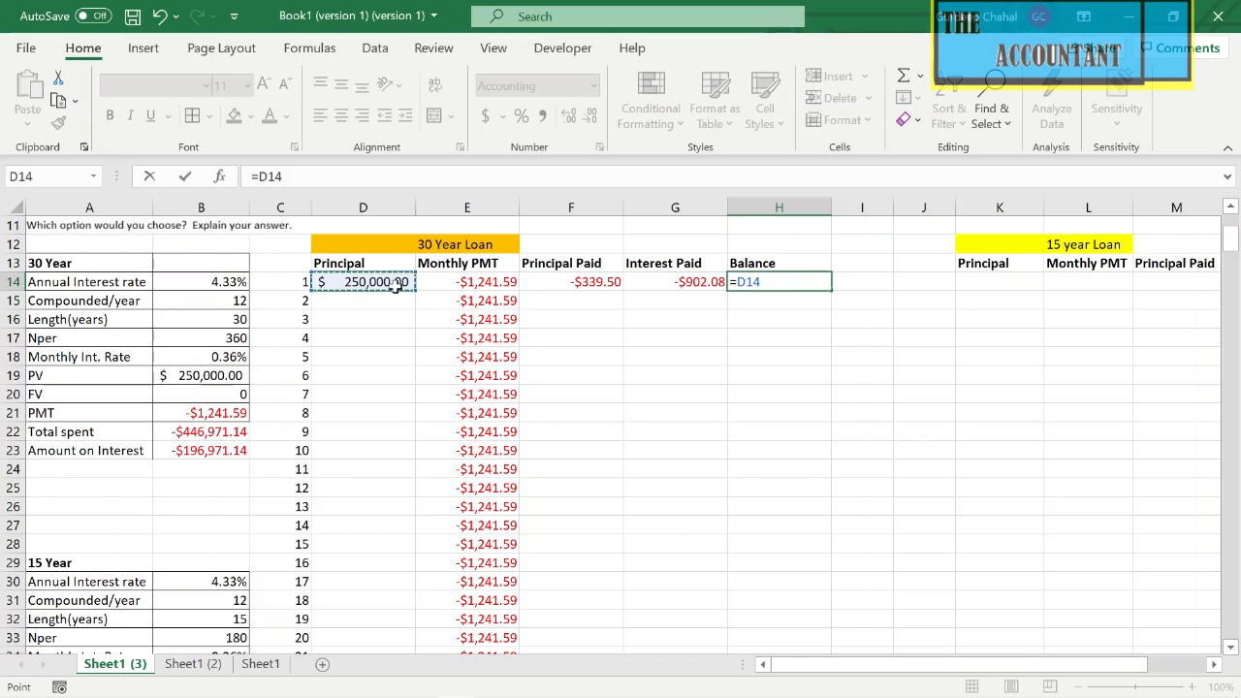
pyautogui.write('+')
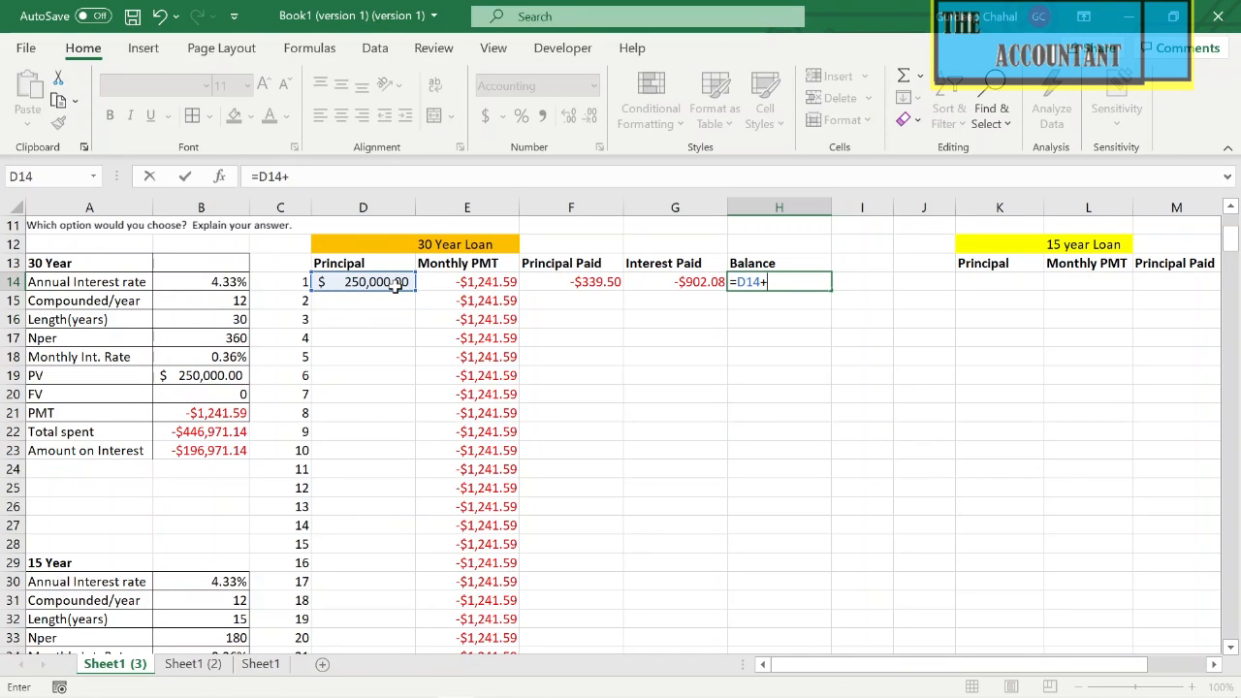
pyautogui.click(603, 281)
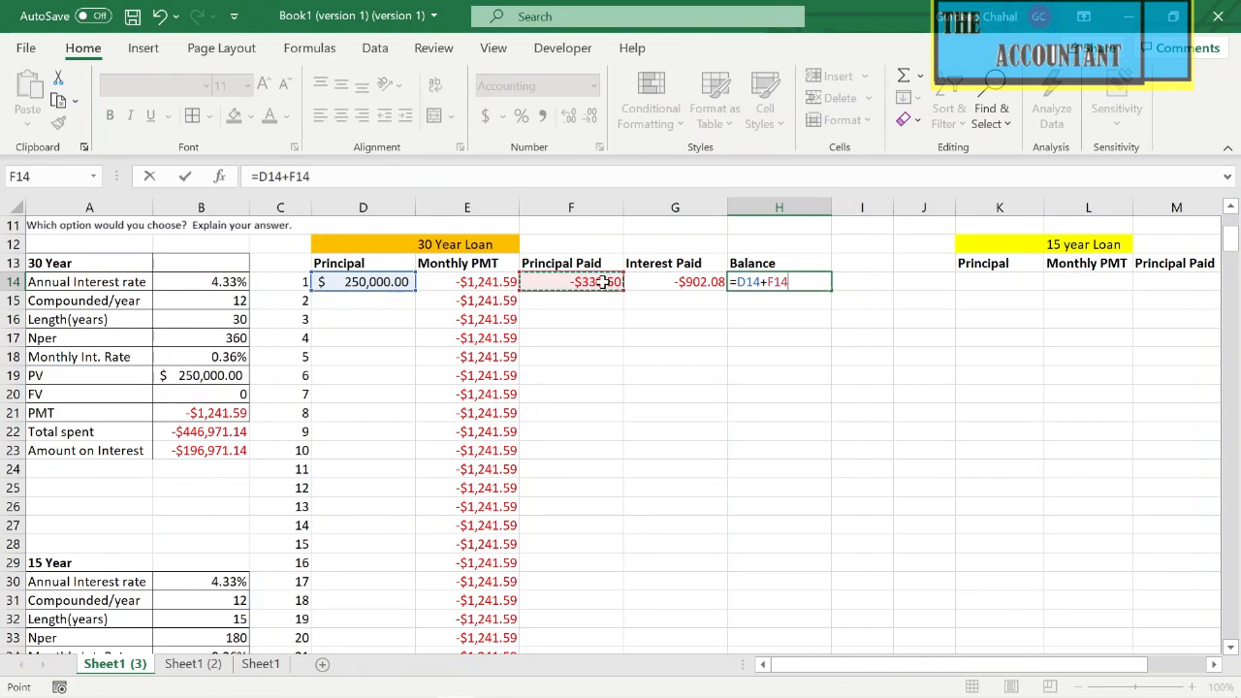
pyautogui.press('Return')
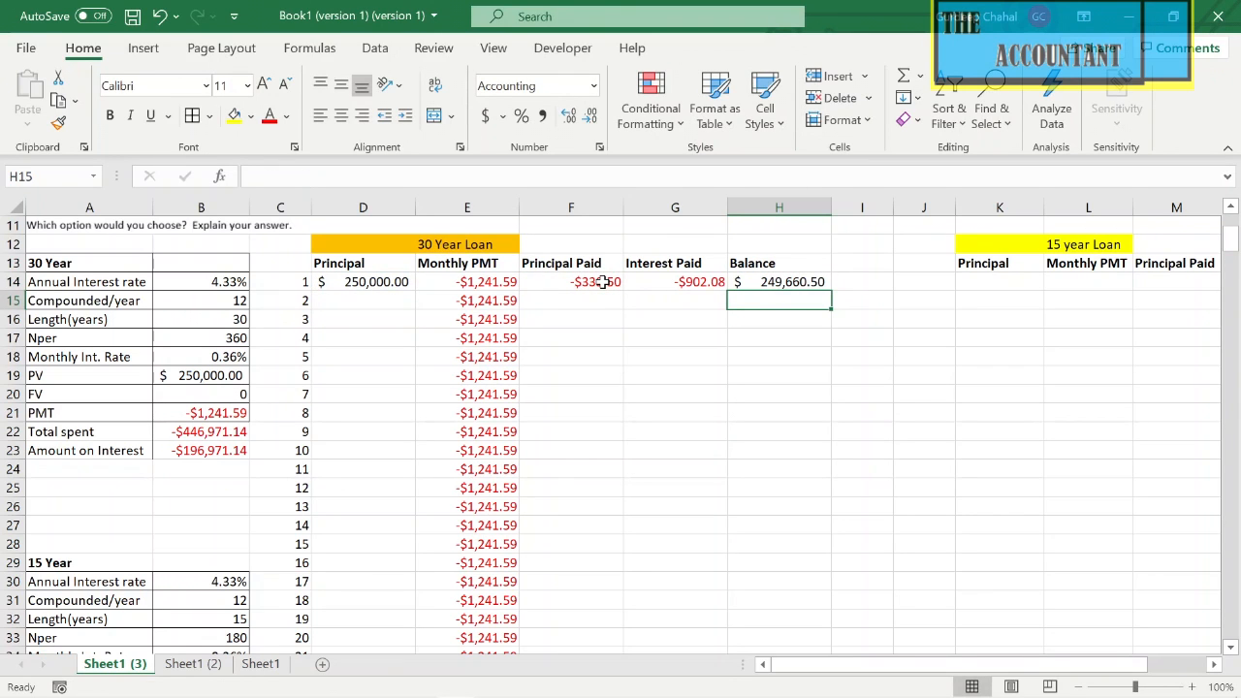
# Carry the first month's balance into the second month's Principal cell, D15, with the formula =H14.
pyautogui.click(356, 306)
pyautogui.write('=')
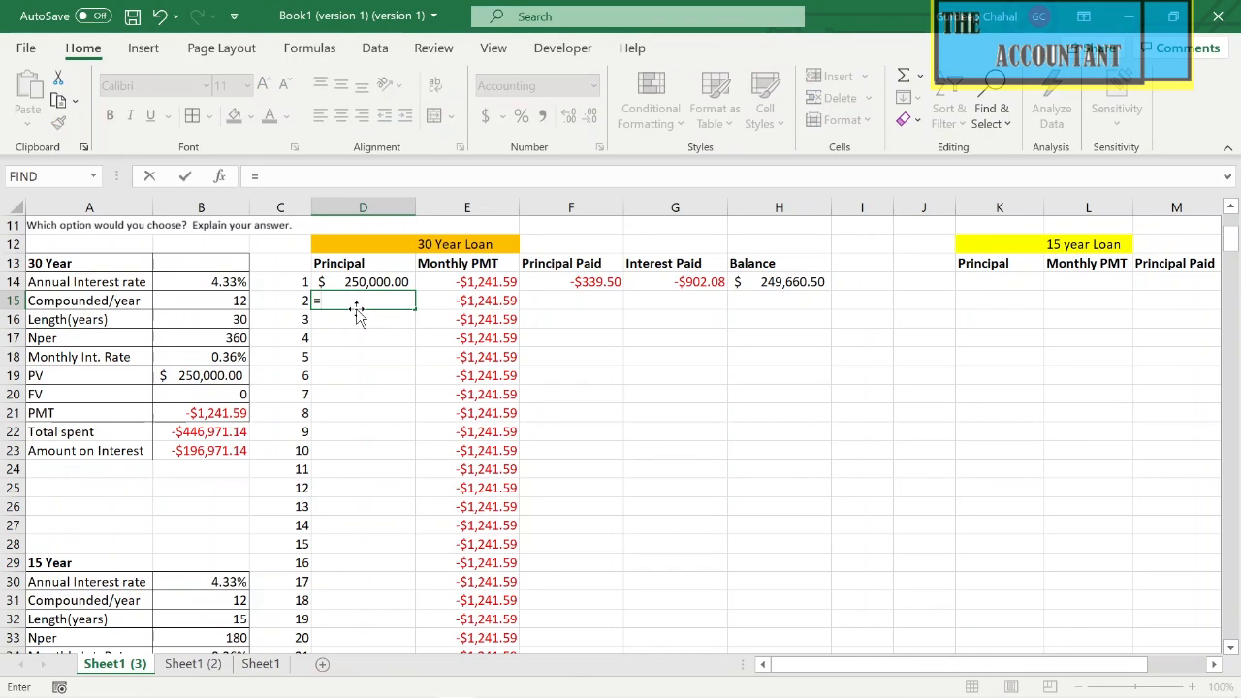
pyautogui.click(771, 281)
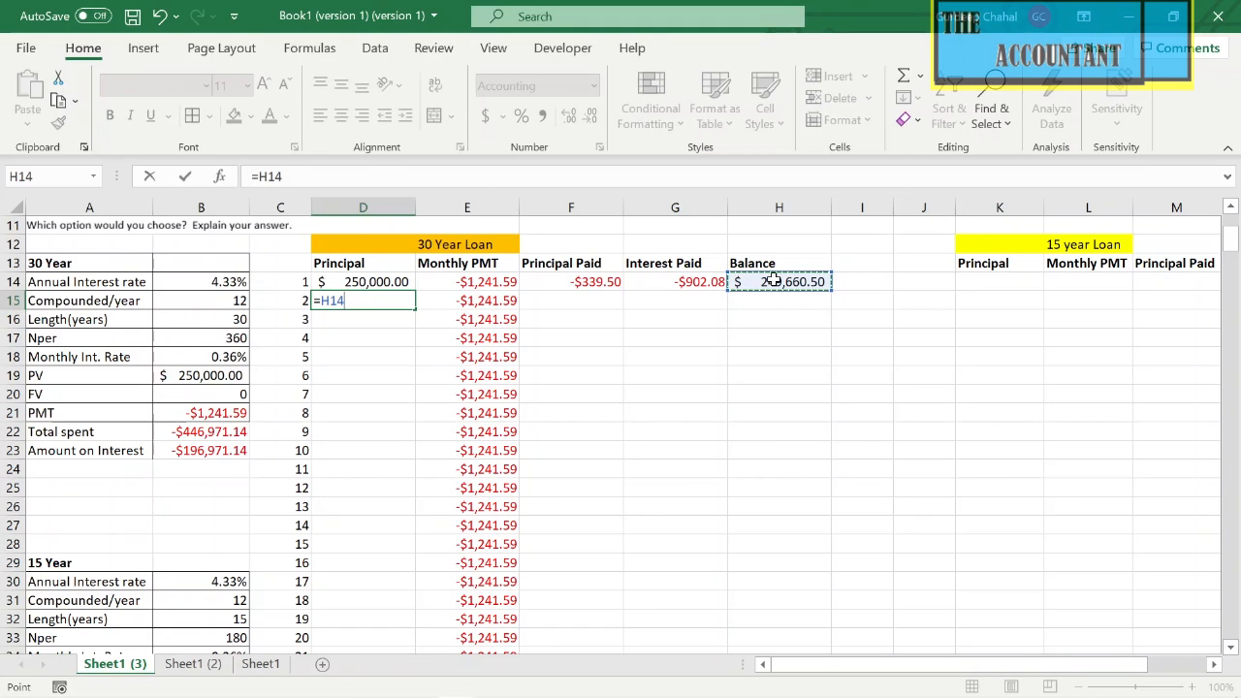
pyautogui.press('Return')
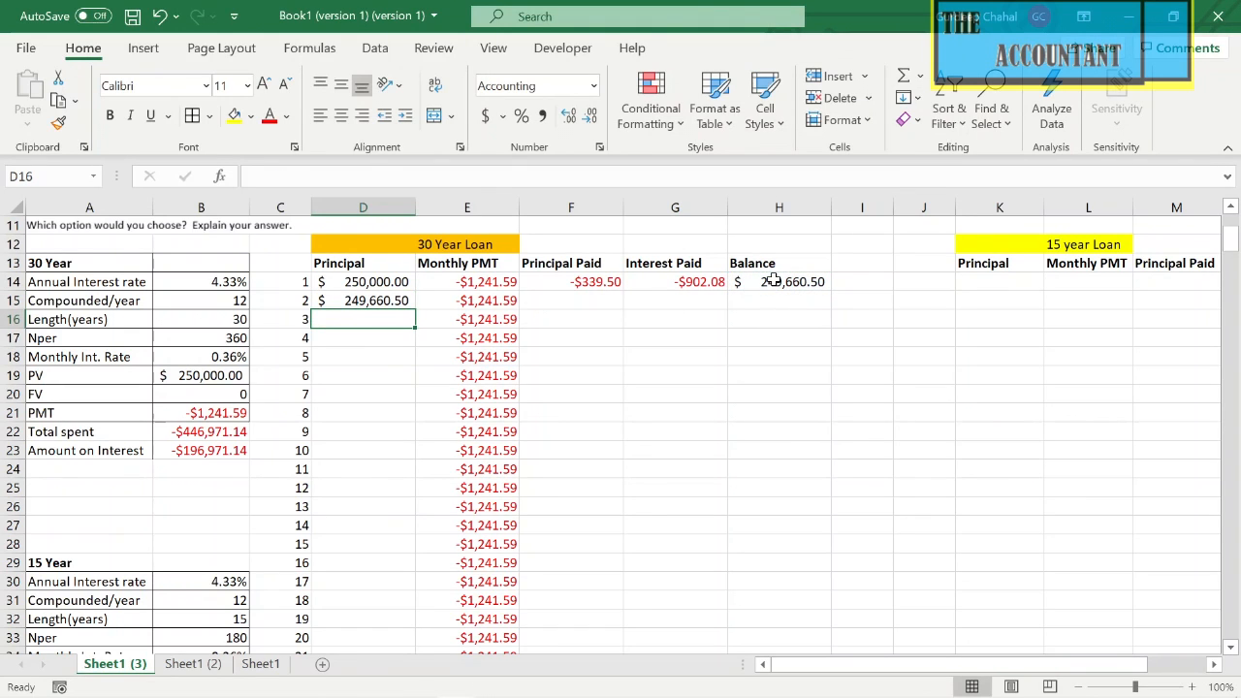
# Start a PPMT formula in the second month's Principal Paid cell, F15, with the absolute reference $B$18 as the rate.
pyautogui.click(602, 305)
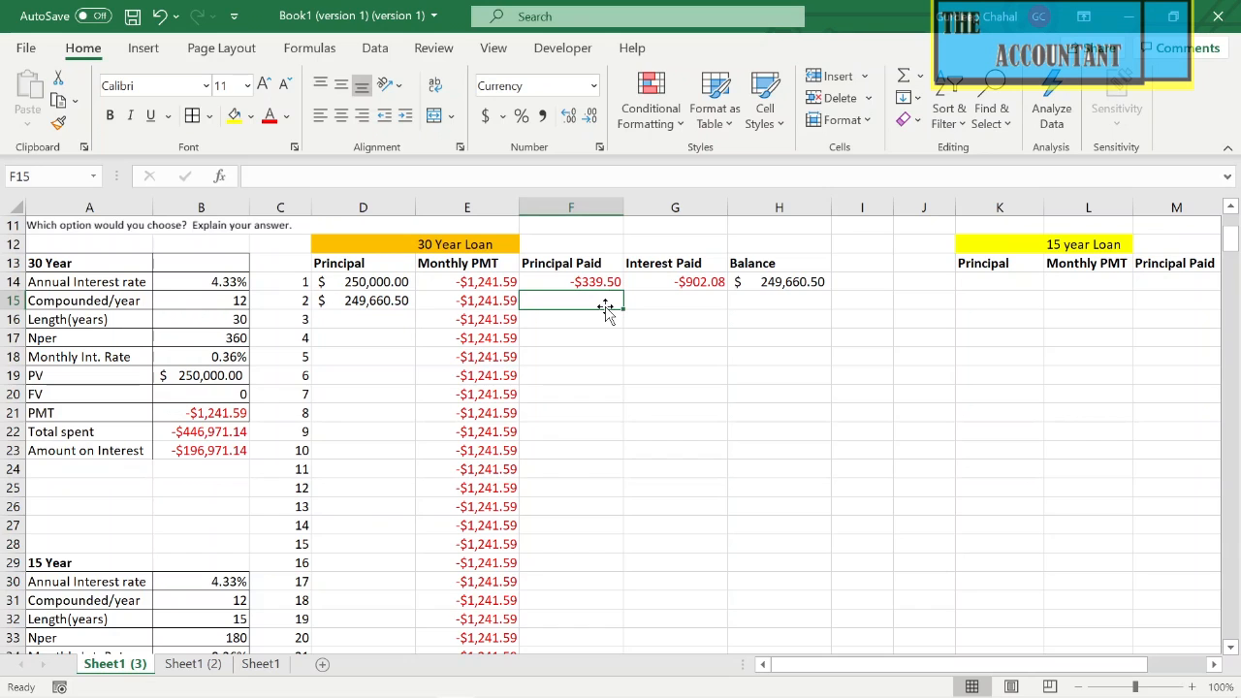
pyautogui.write('=')
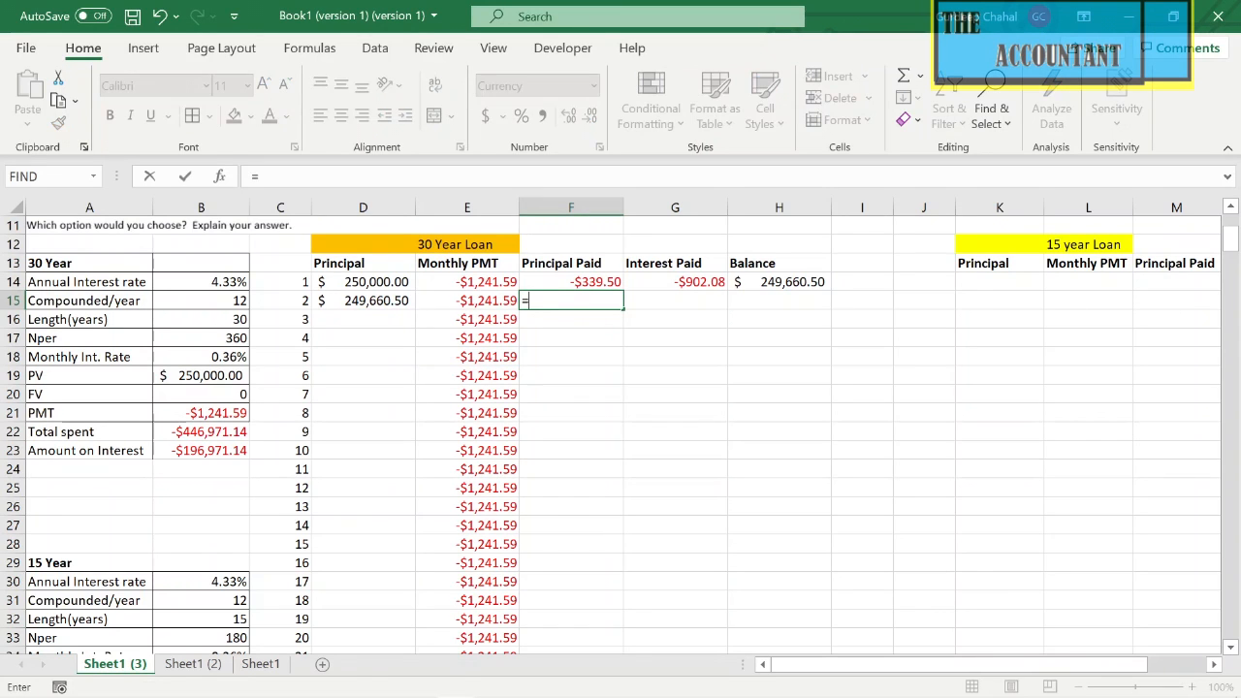
pyautogui.write('ppm')
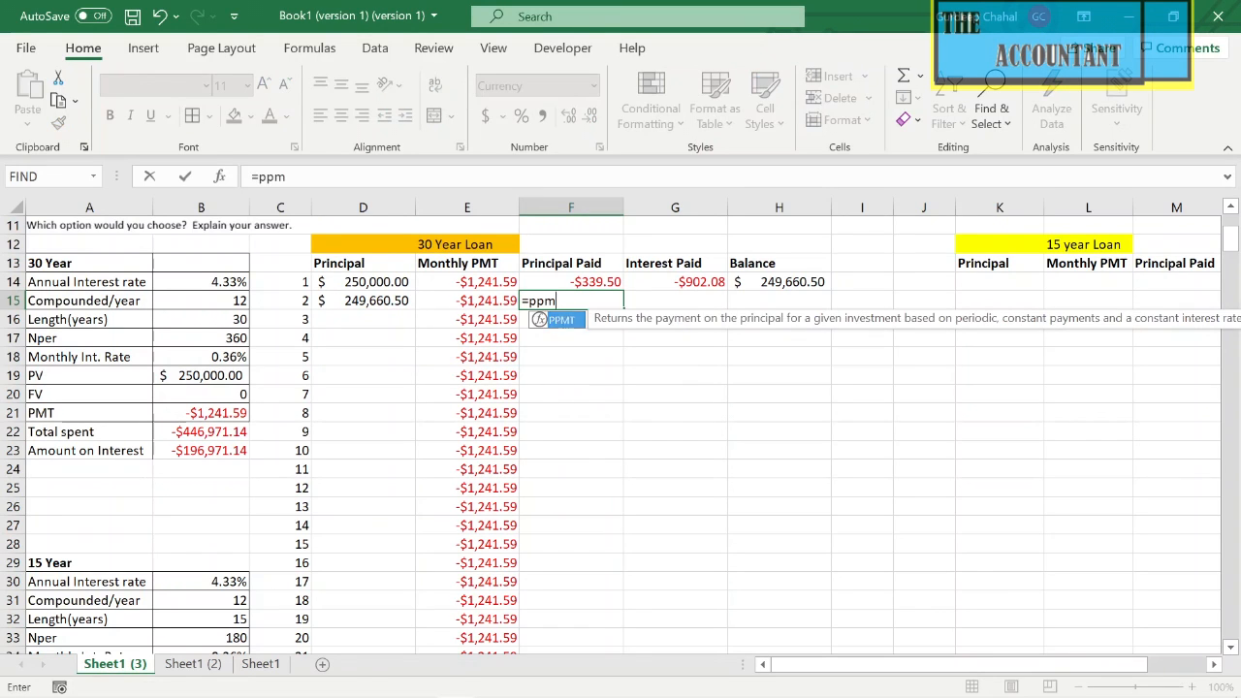
pyautogui.write('t(')
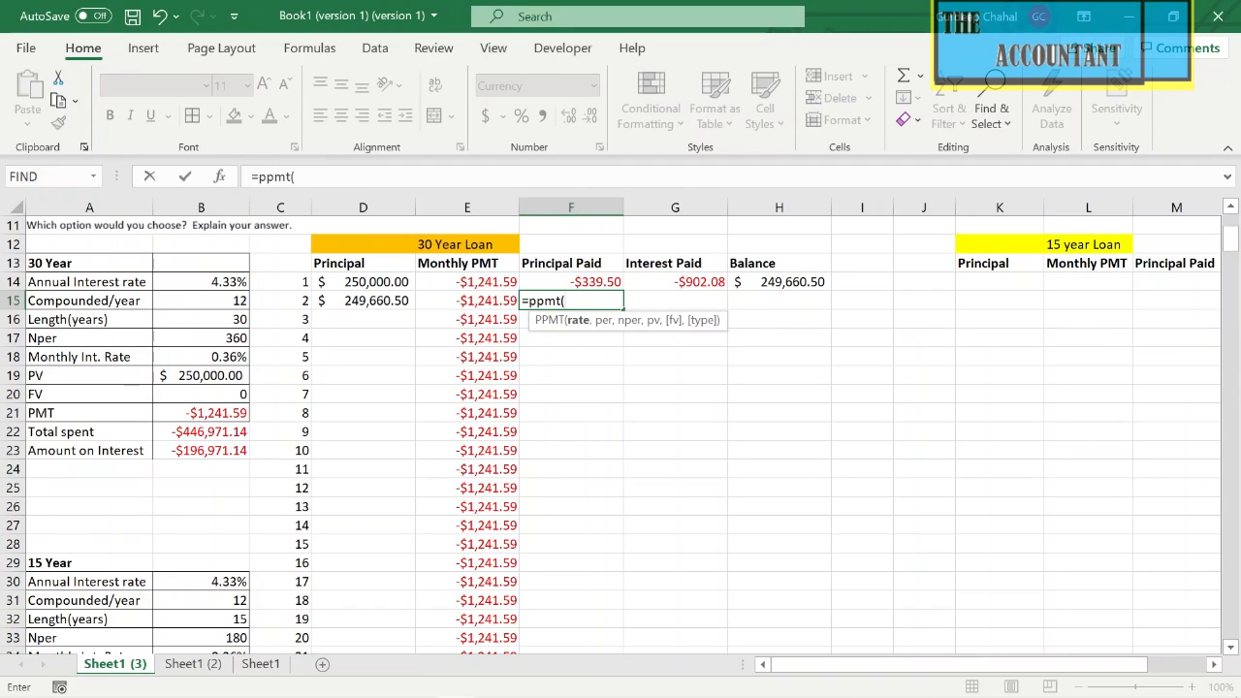
pyautogui.click(231, 356)
pyautogui.press('F4')
pyautogui.write(',')
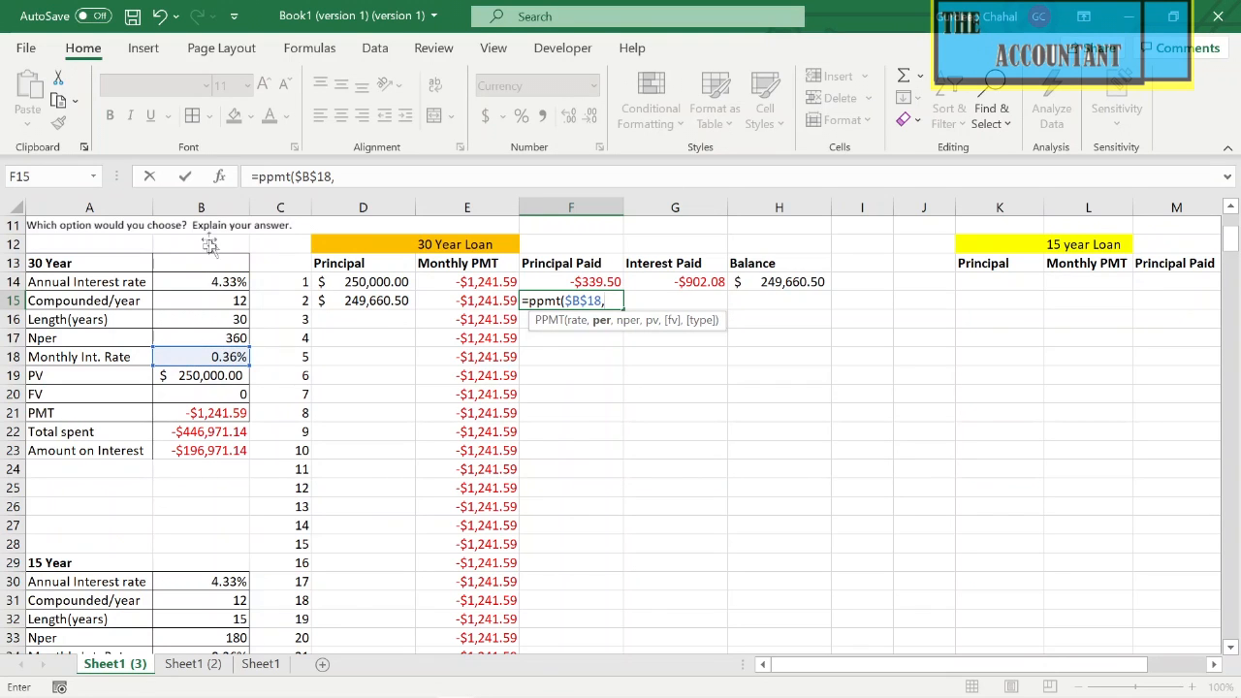
# Add C15 as the period and $B$17 as nper to the PPMT formula in F15.
pyautogui.click(291, 301)
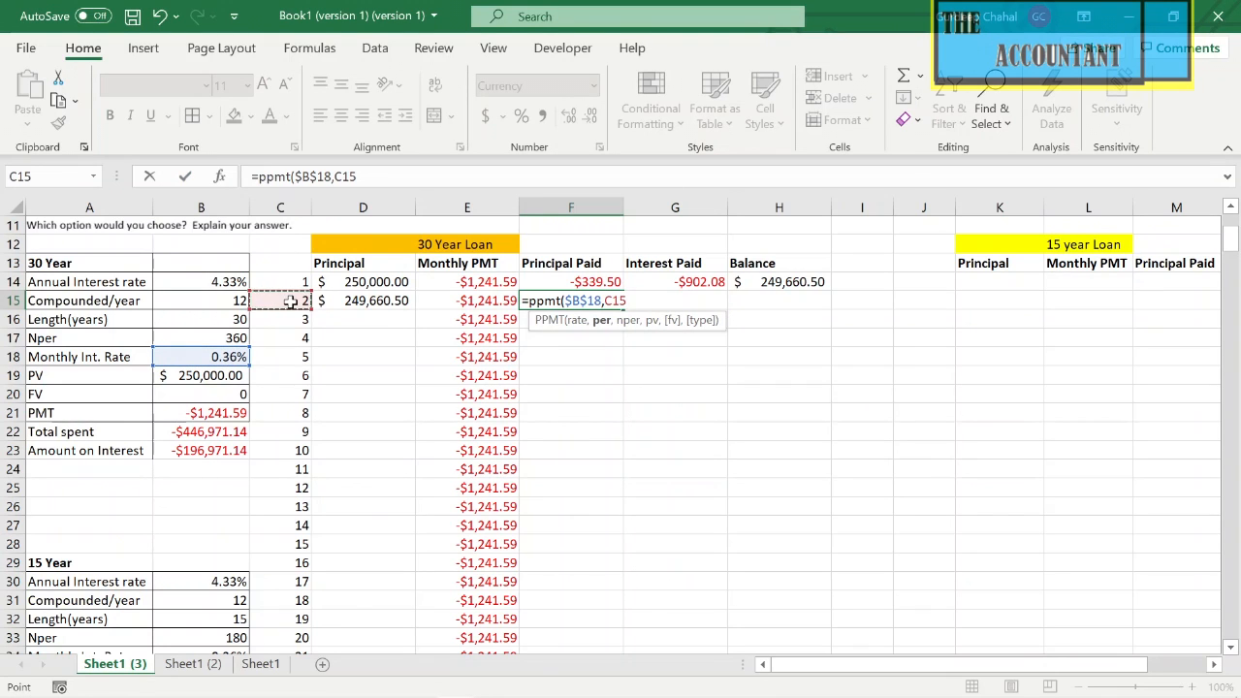
pyautogui.write(',')
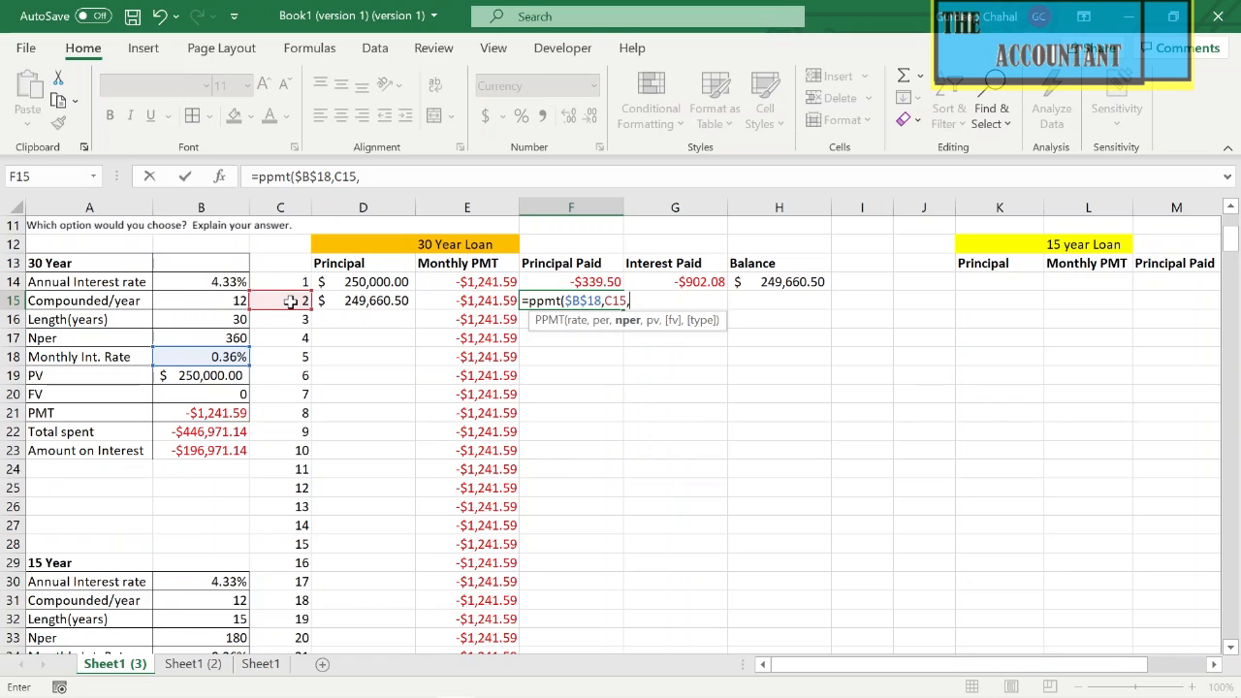
pyautogui.click(231, 340)
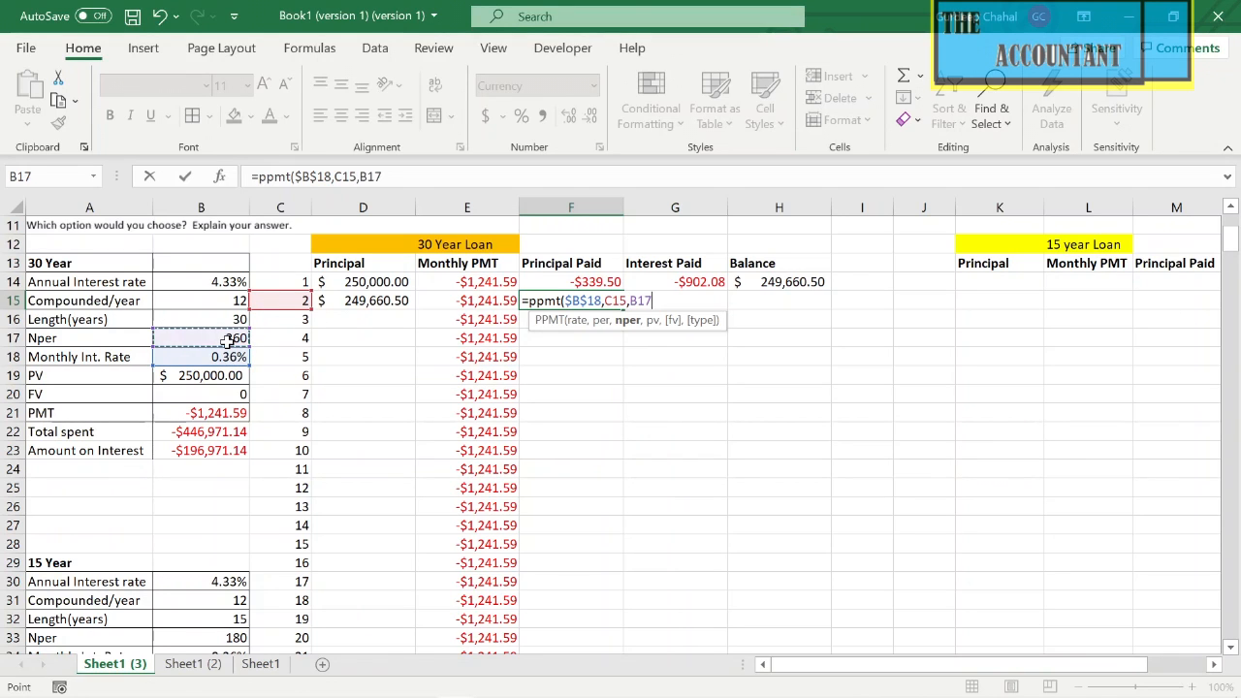
pyautogui.press('F4')
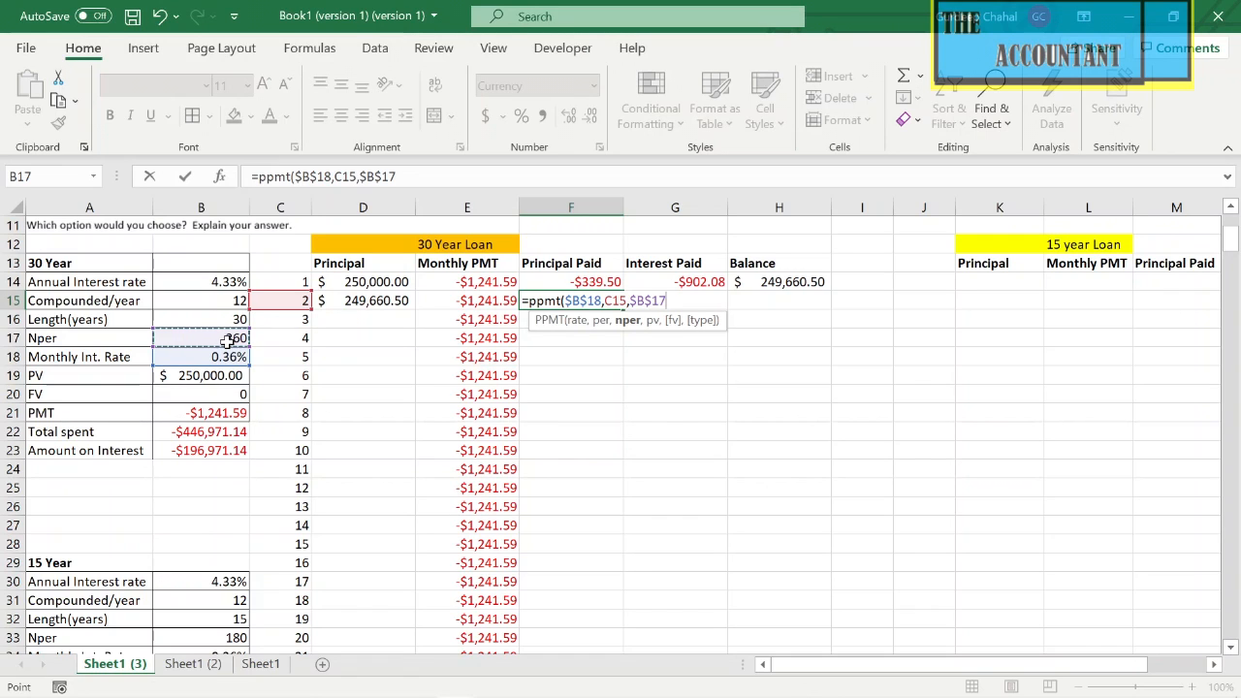
pyautogui.write(',')
# Complete the PPMT formula in F15 with $B$19 as the present value and $B$20 as the future value.
pyautogui.click(223, 380)
pyautogui.press('F4')
pyautogui.write(',')
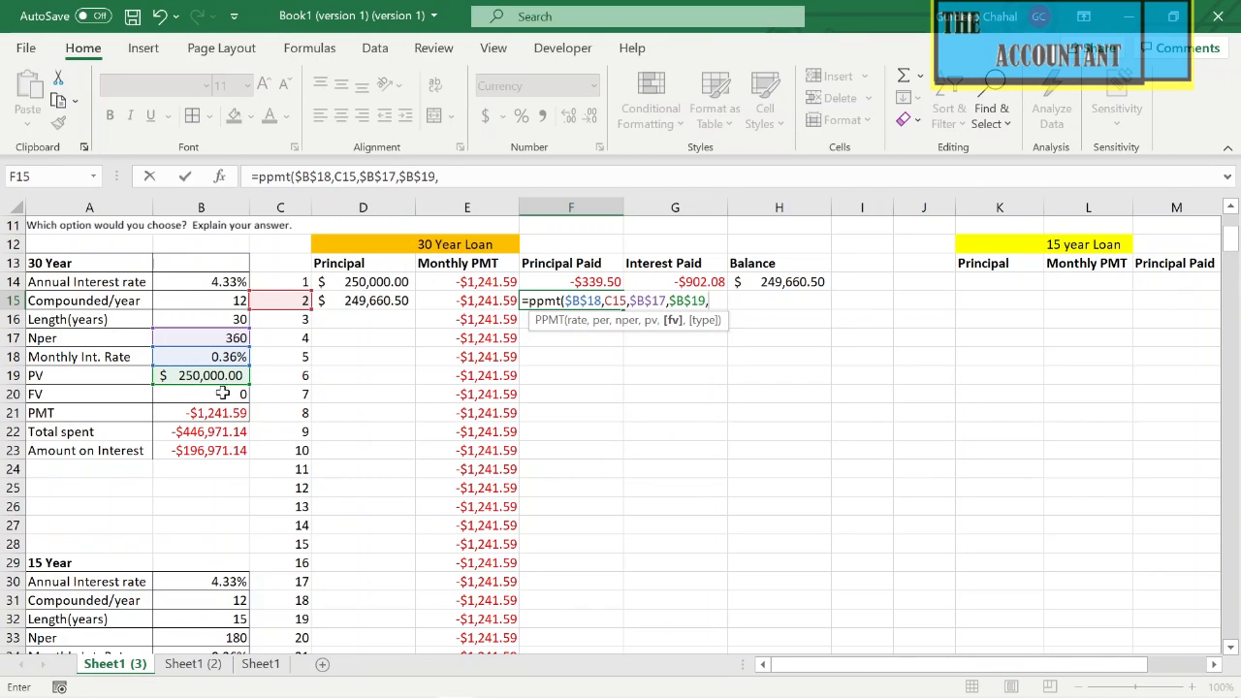
pyautogui.click(223, 392)
pyautogui.press('F4')
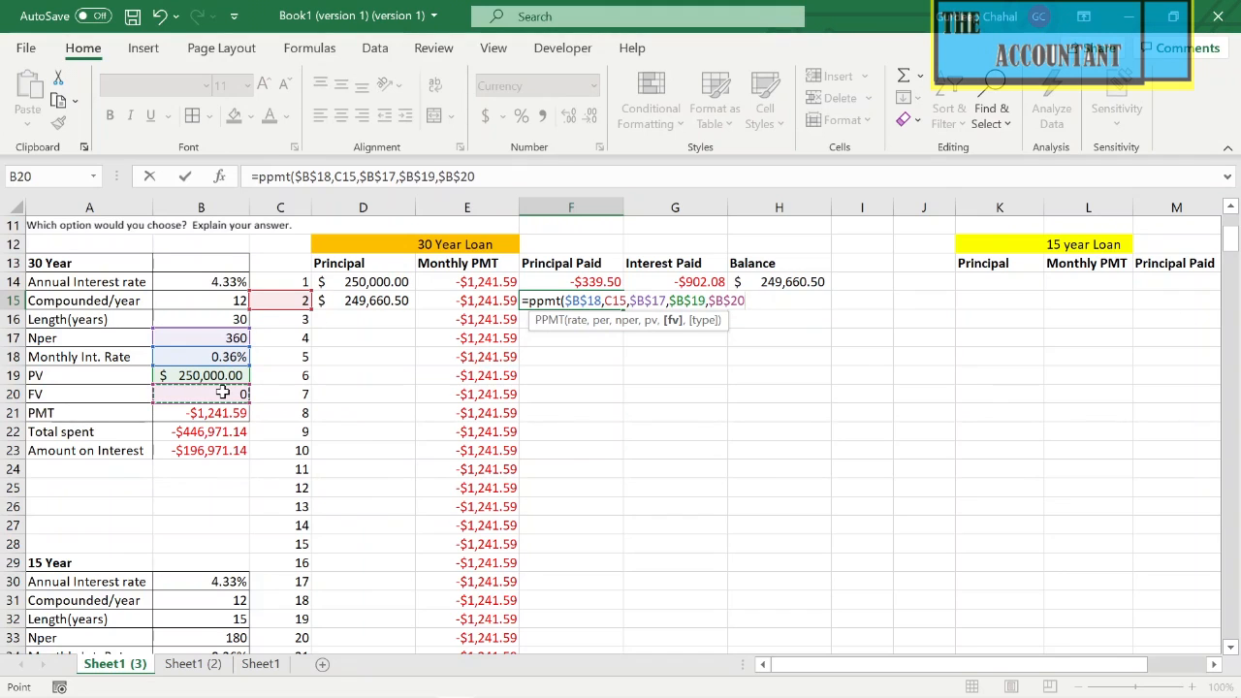
pyautogui.write(')')
pyautogui.press('Return')
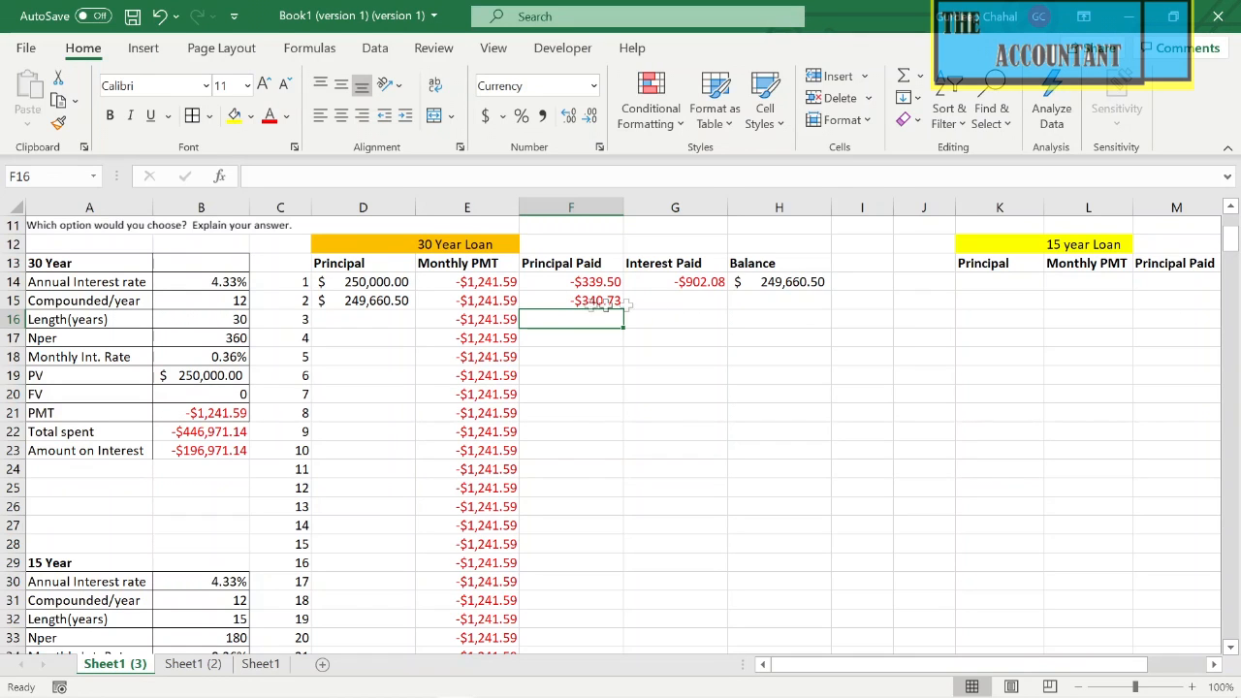
# Start an IPMT formula in the second month's Interest Paid cell, G15, with the absolute reference $B$18 as the rate.
pyautogui.click(692, 303)
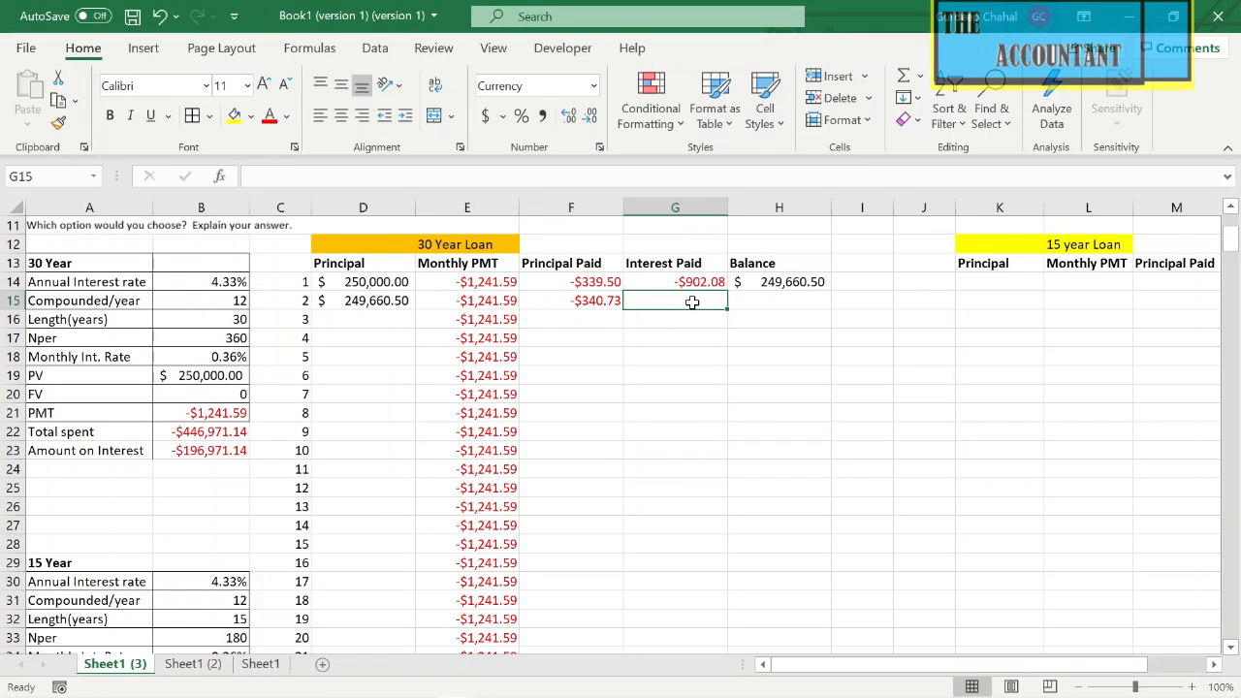
pyautogui.write('=ipmt(')
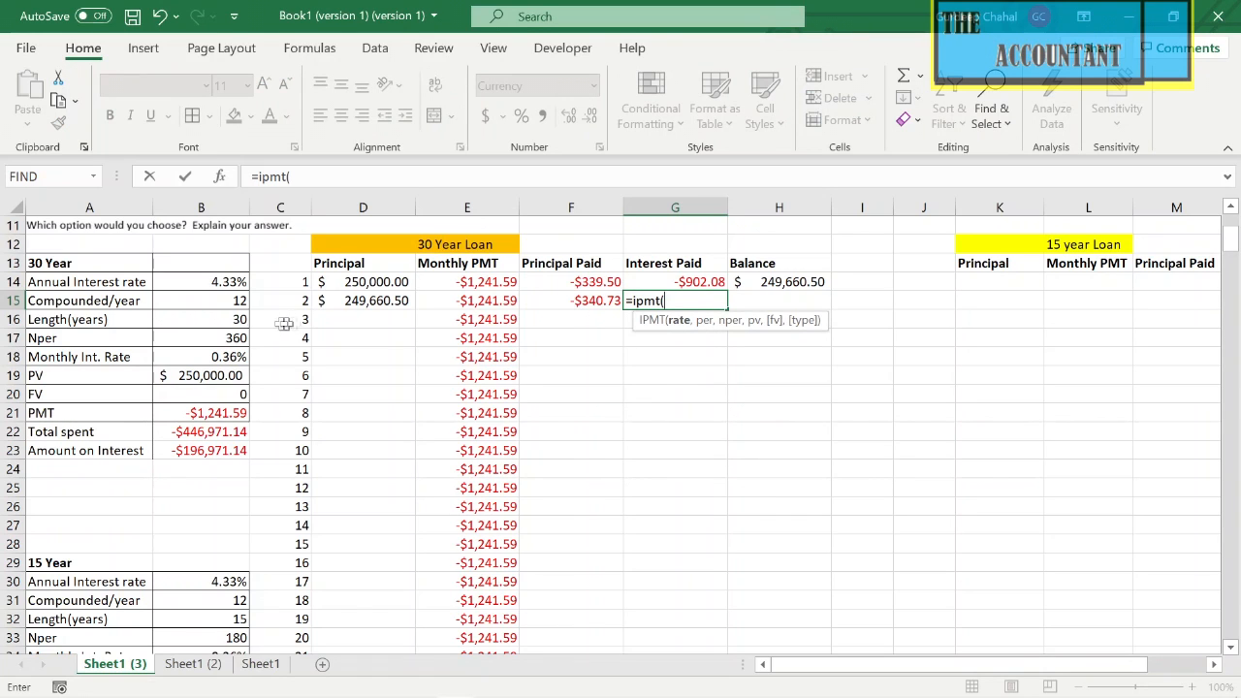
pyautogui.click(210, 356)
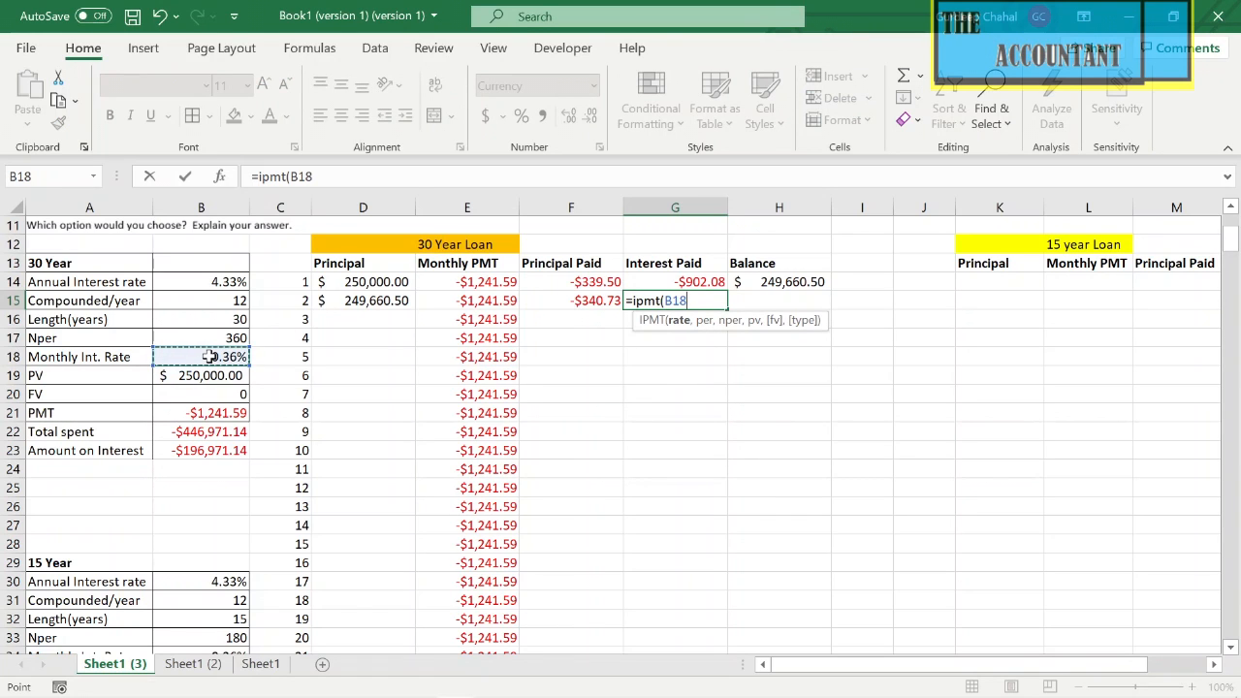
pyautogui.press('F4')
pyautogui.write(',')
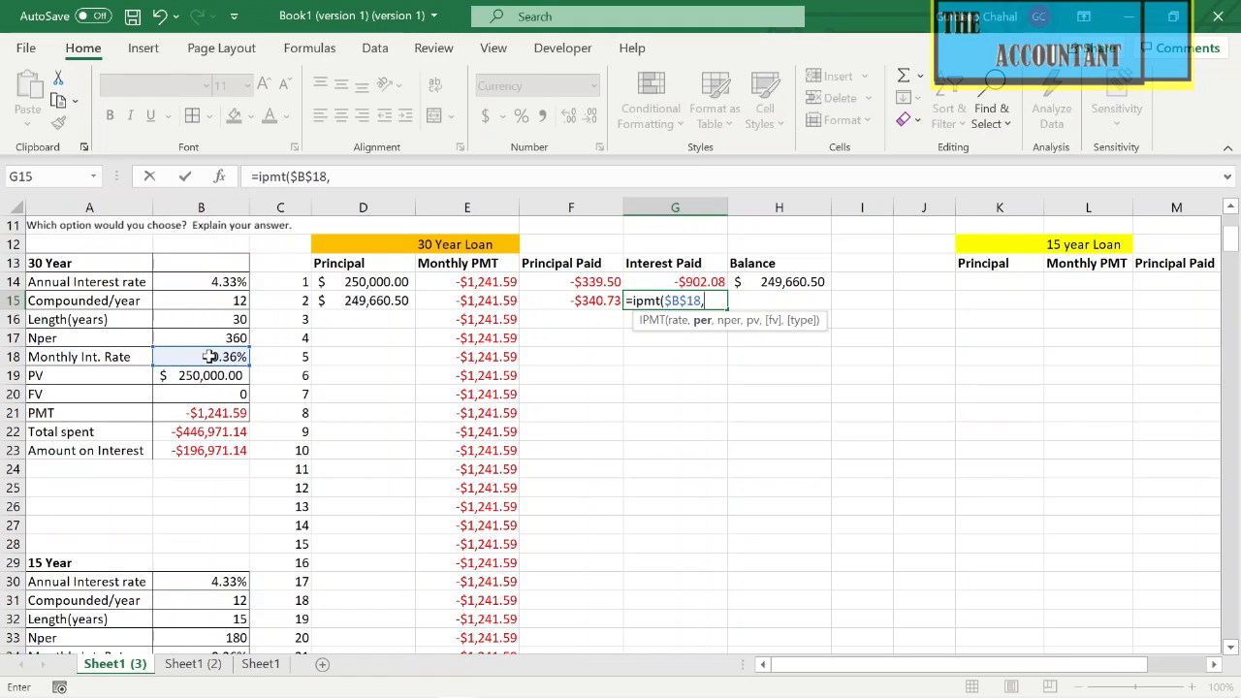
# Add C15 as the period and $B$17 as nper to the IPMT formula in G15.
pyautogui.click(299, 302)
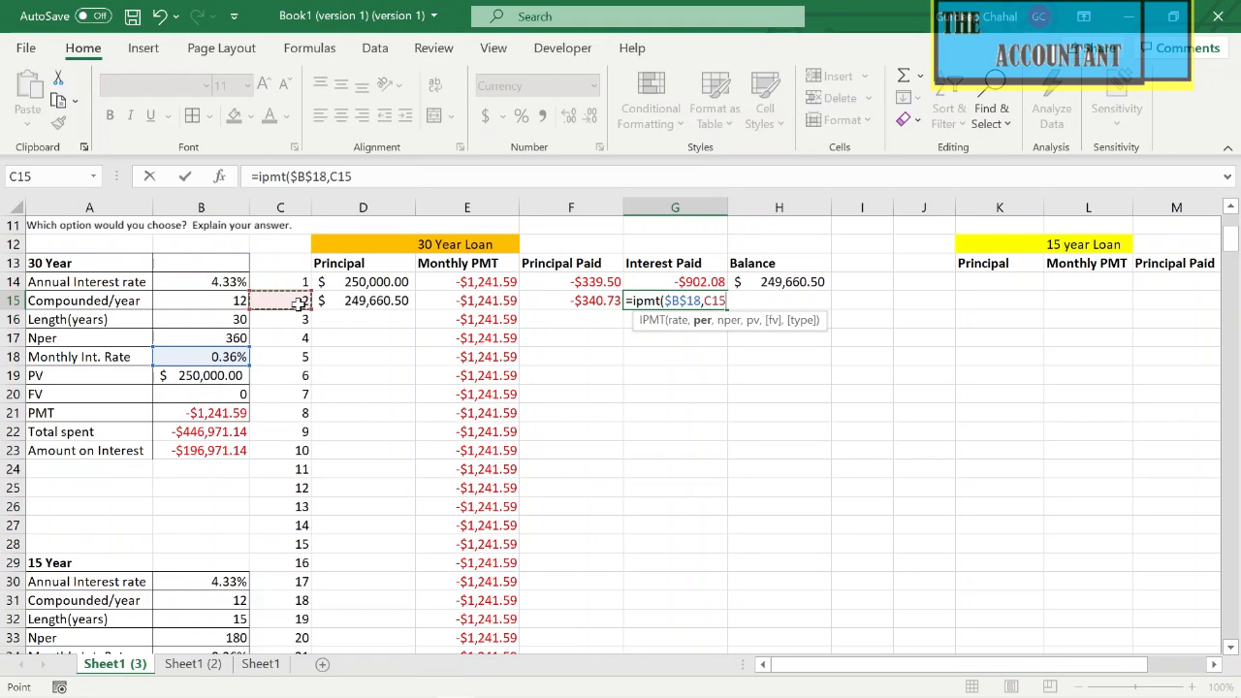
pyautogui.write(',')
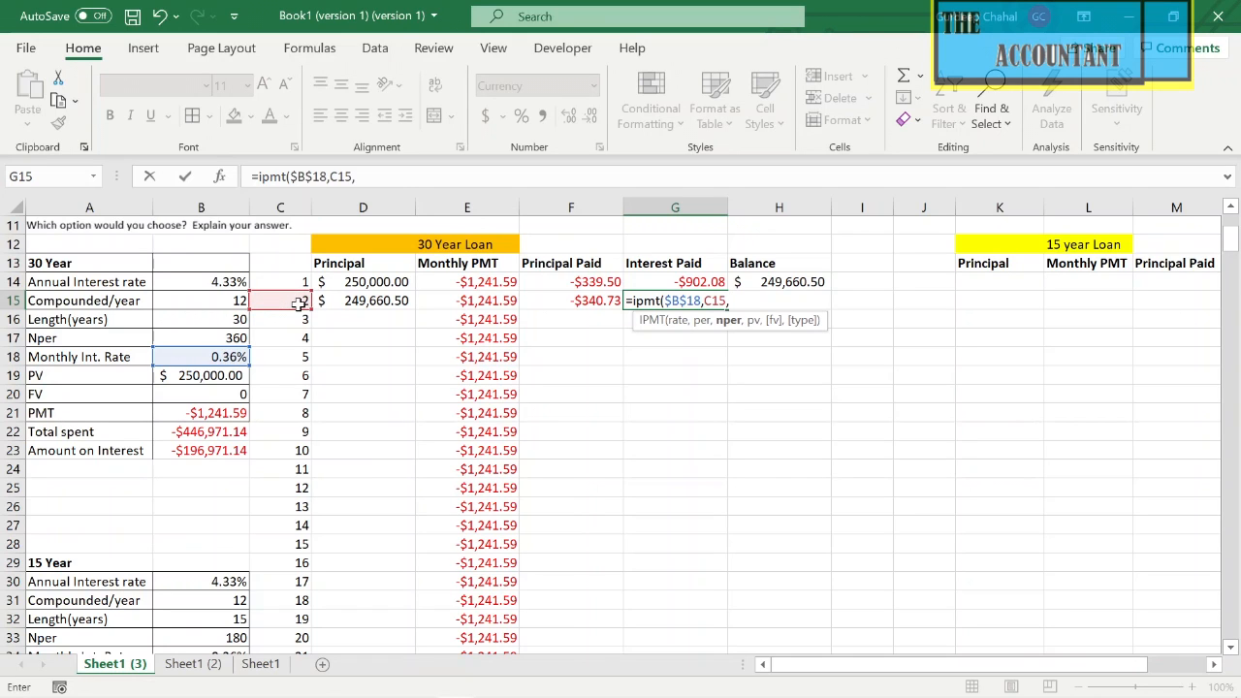
pyautogui.click(215, 334)
pyautogui.press('F4')
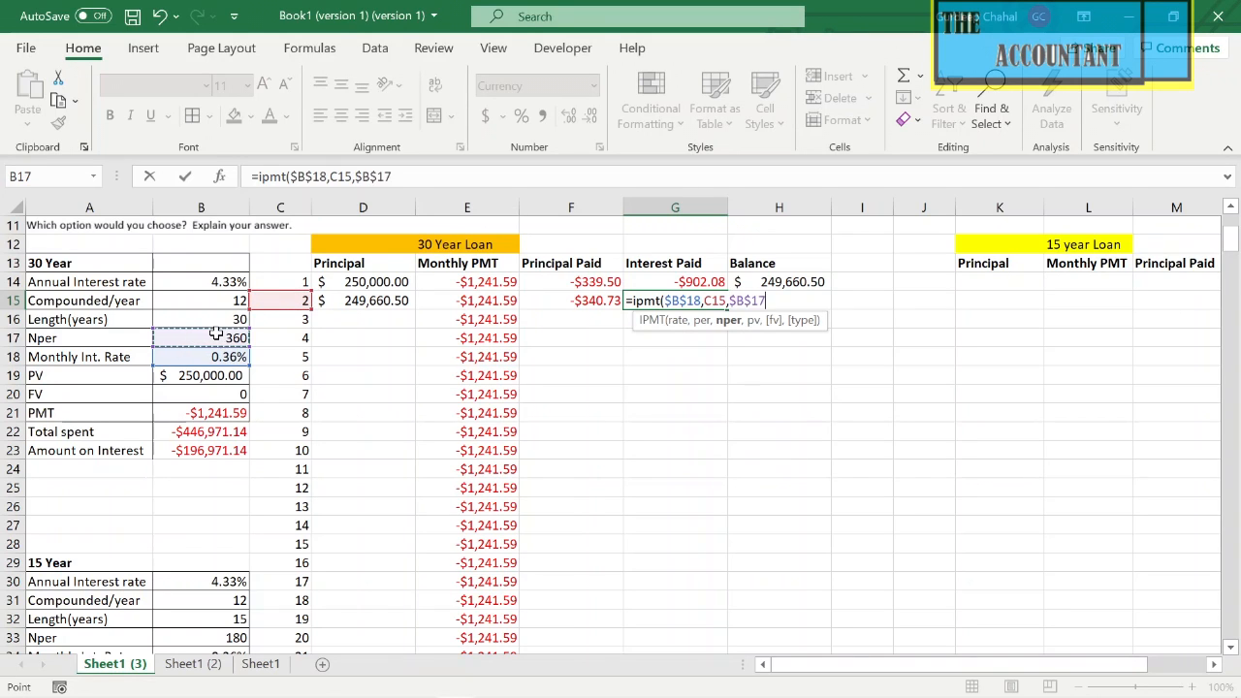
pyautogui.write(',')
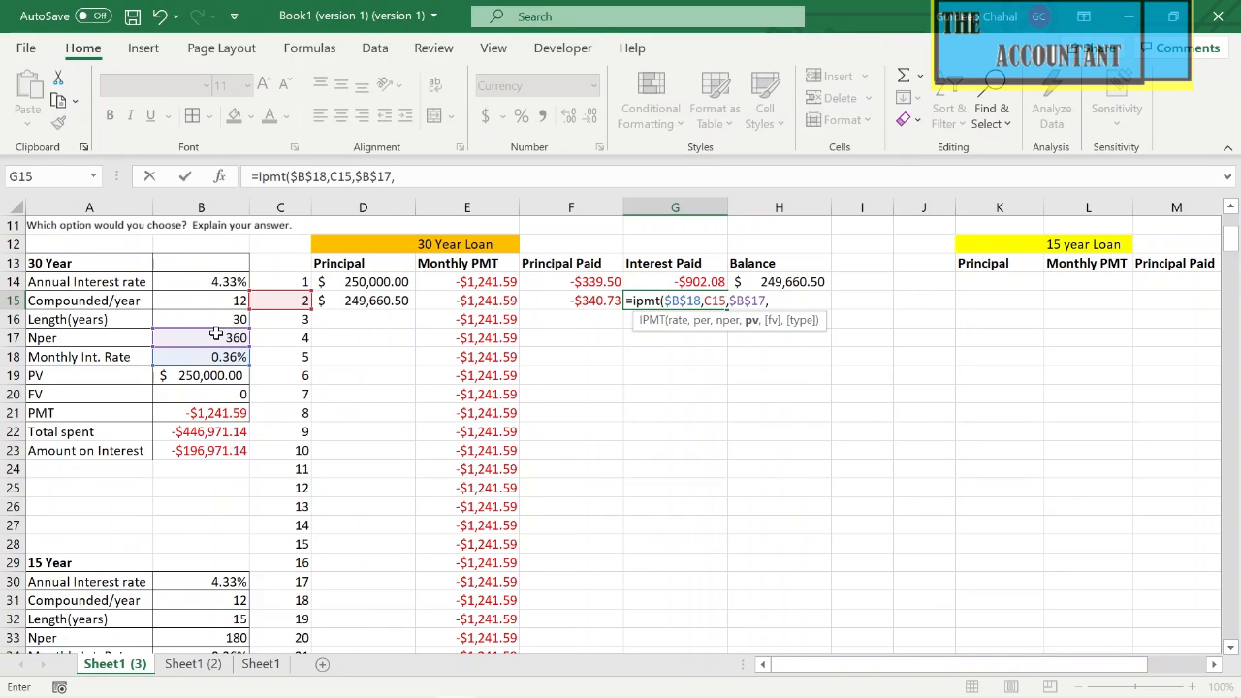
# Complete the IPMT formula in G15 with $B$19 as the present value and $B$20 as the future value.
pyautogui.click(201, 375)
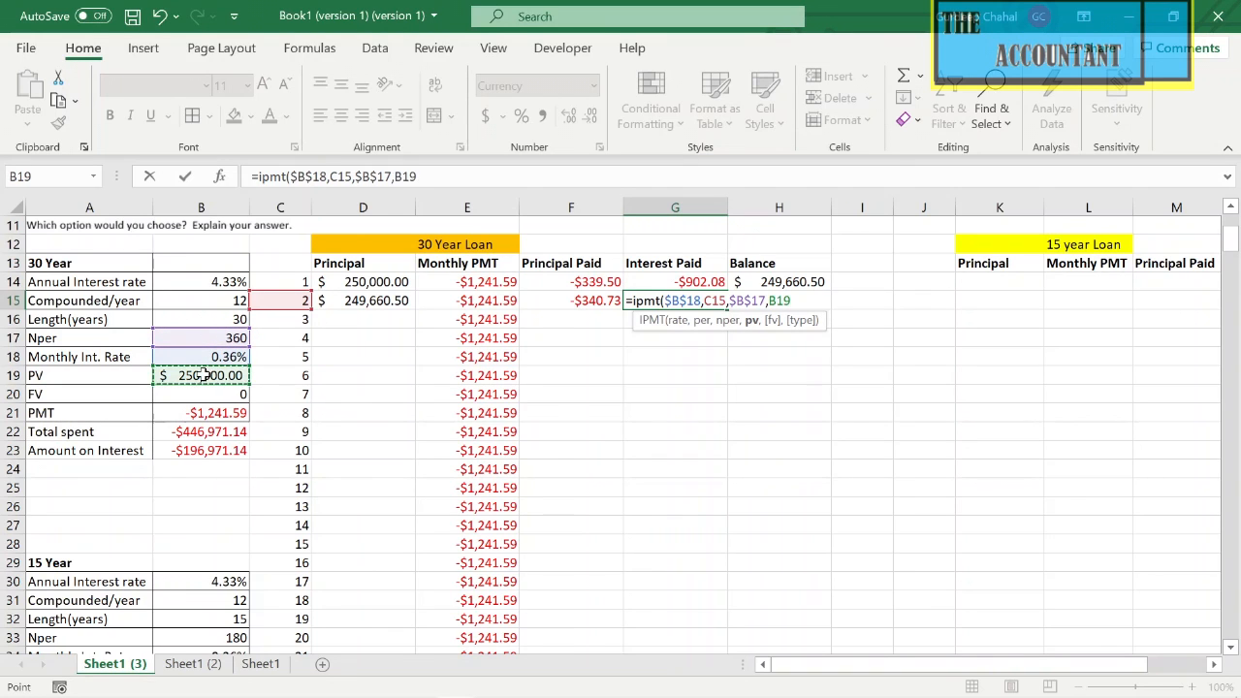
pyautogui.press('F4')
pyautogui.write(',')
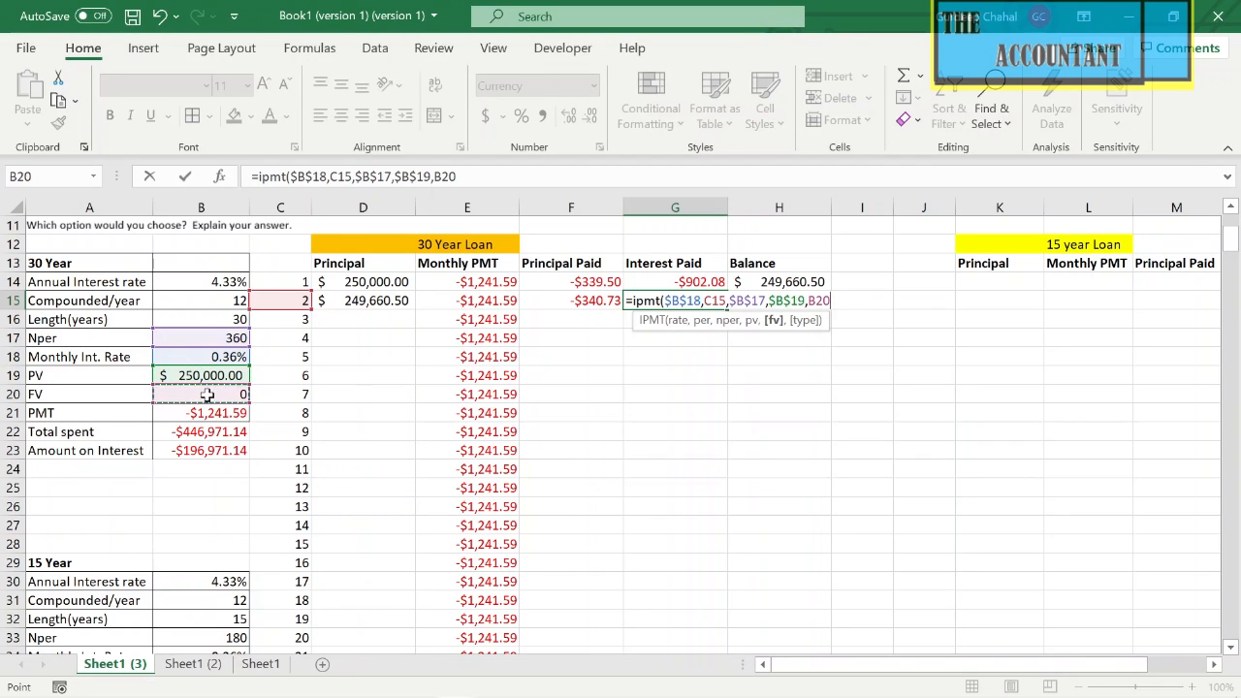
pyautogui.press('F4')
pyautogui.write(')')
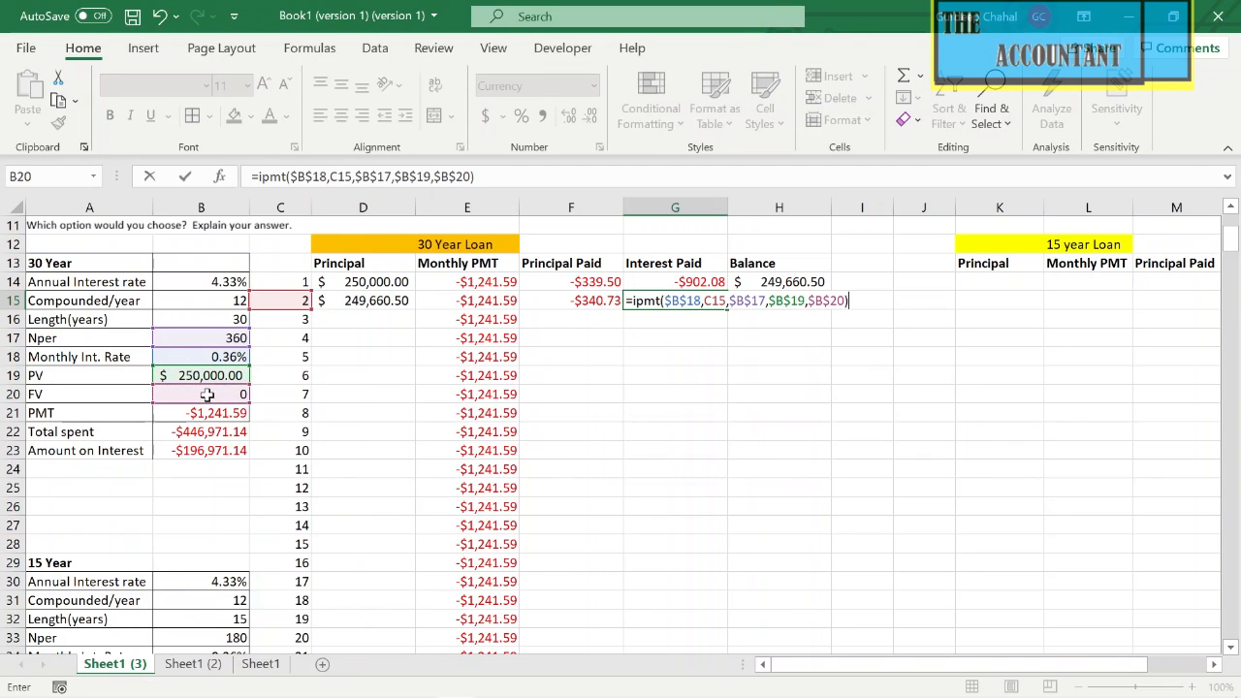
pyautogui.press('Return')
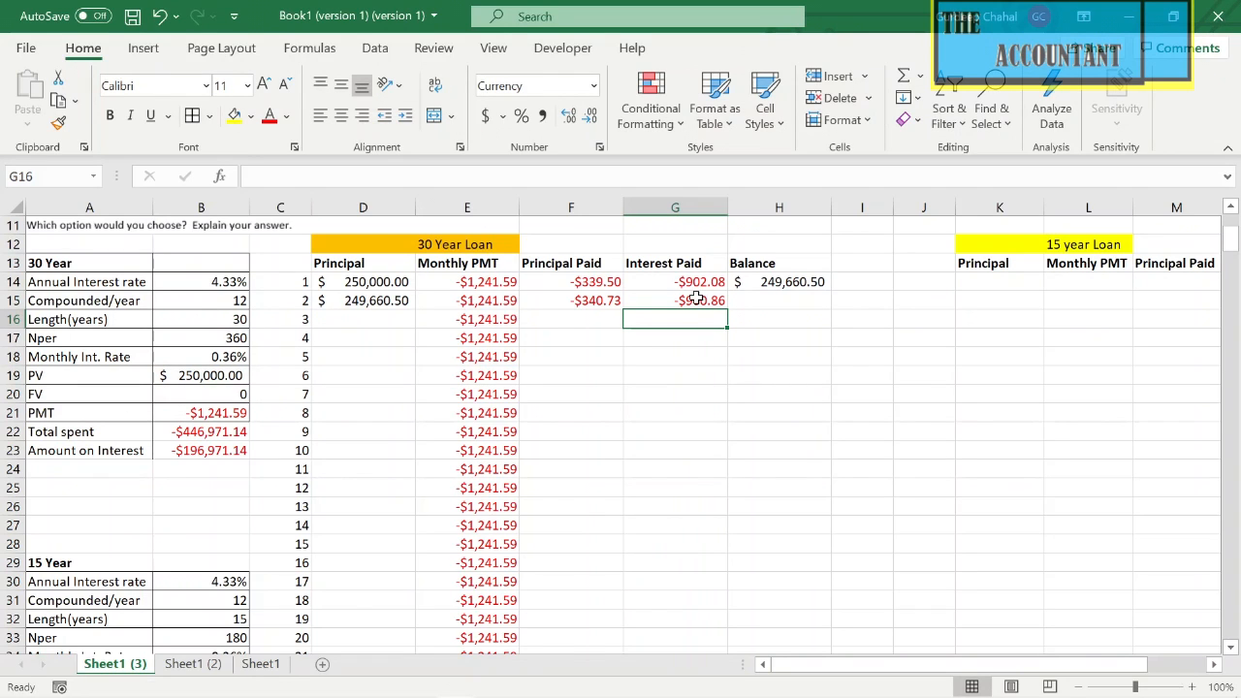
# Calculate the second month's Balance in H15 with the formula =D15+F15.
pyautogui.click(764, 301)
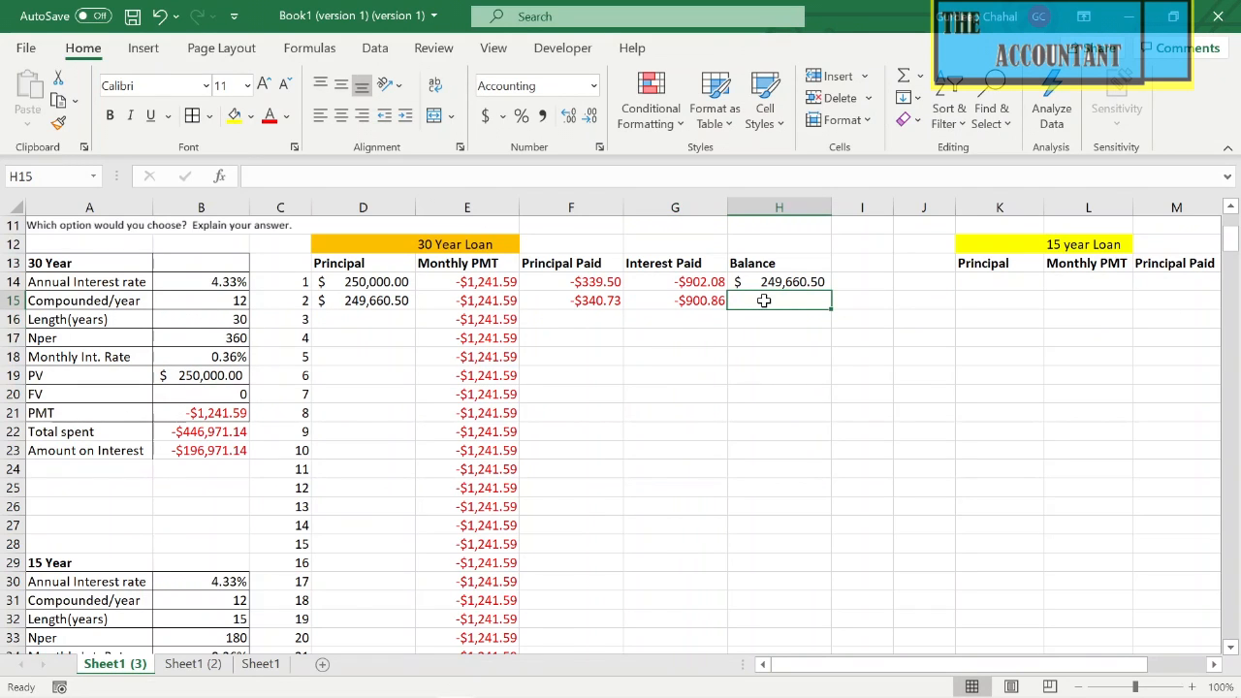
pyautogui.write('=')
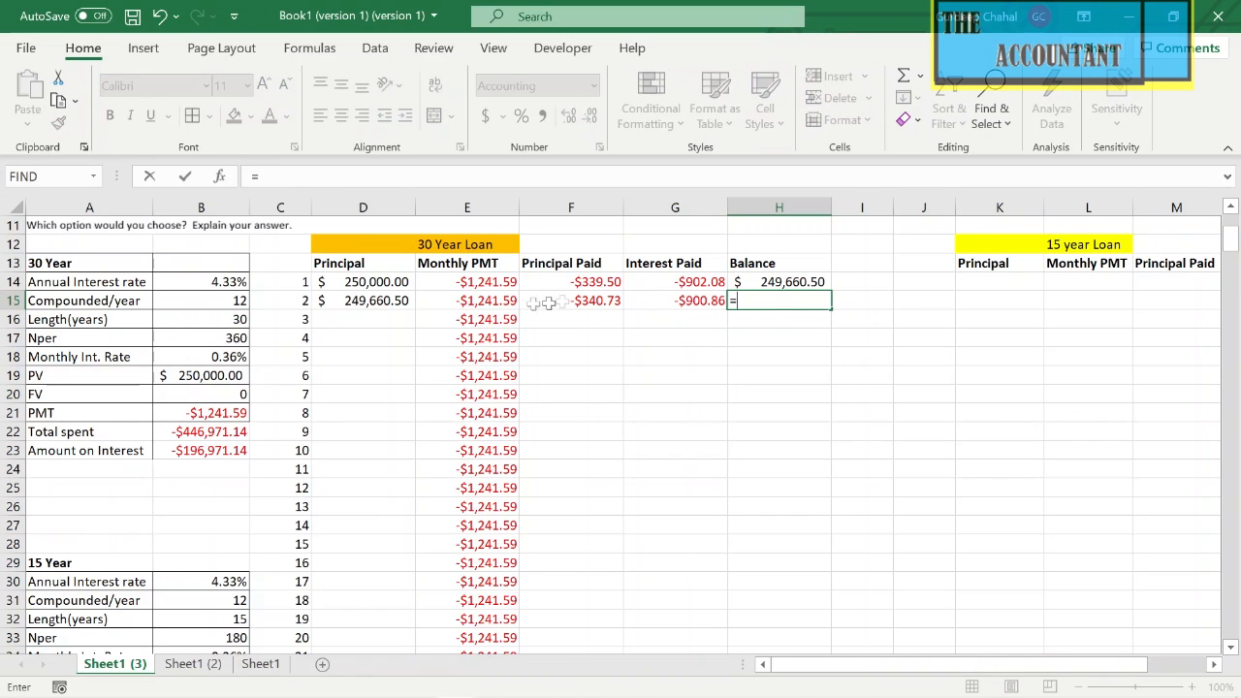
pyautogui.click(394, 303)
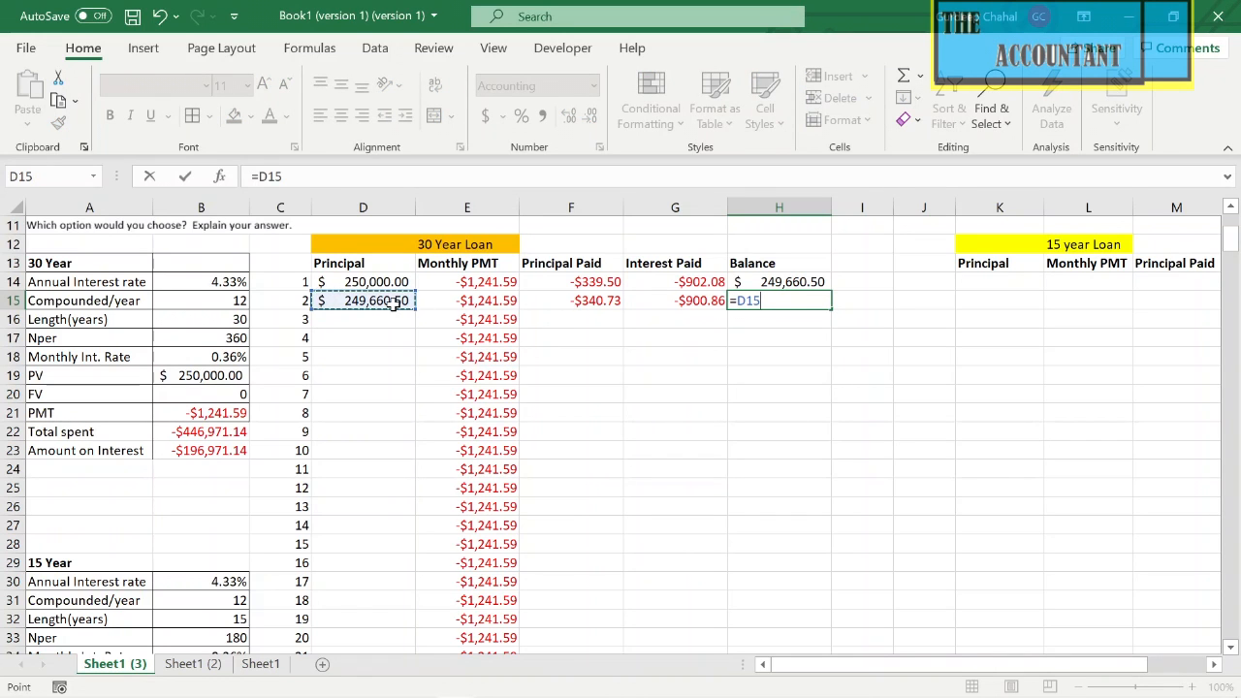
pyautogui.write('+')
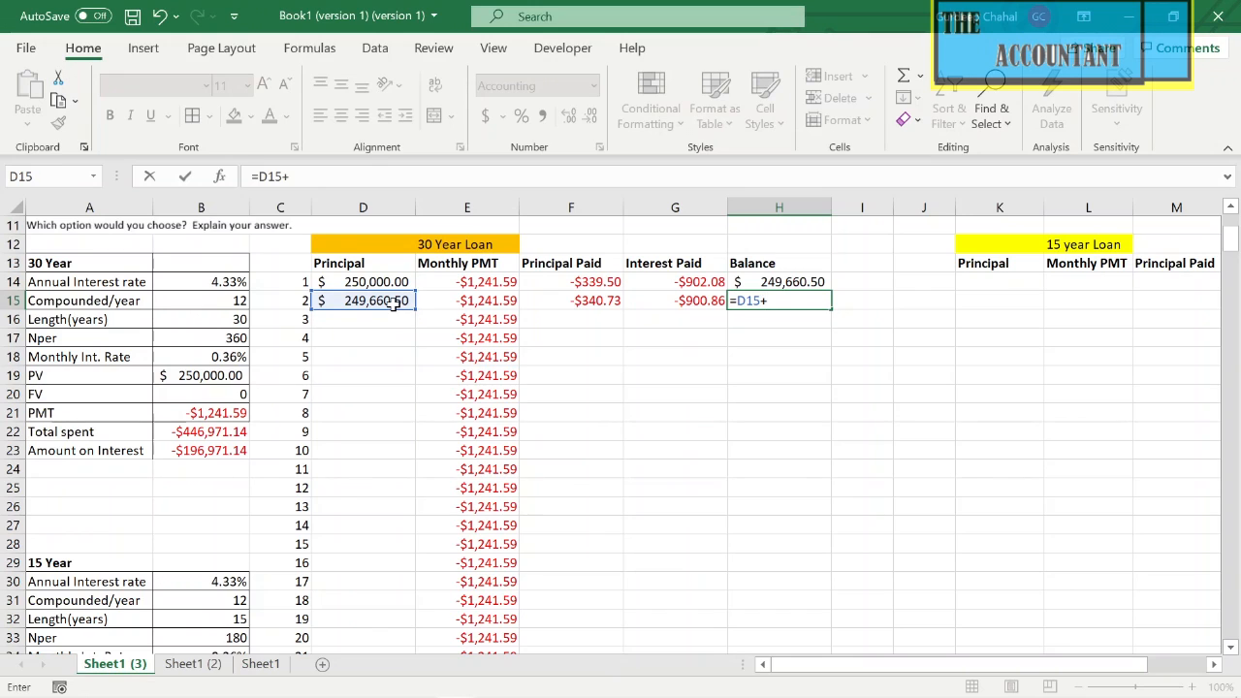
pyautogui.click(604, 302)
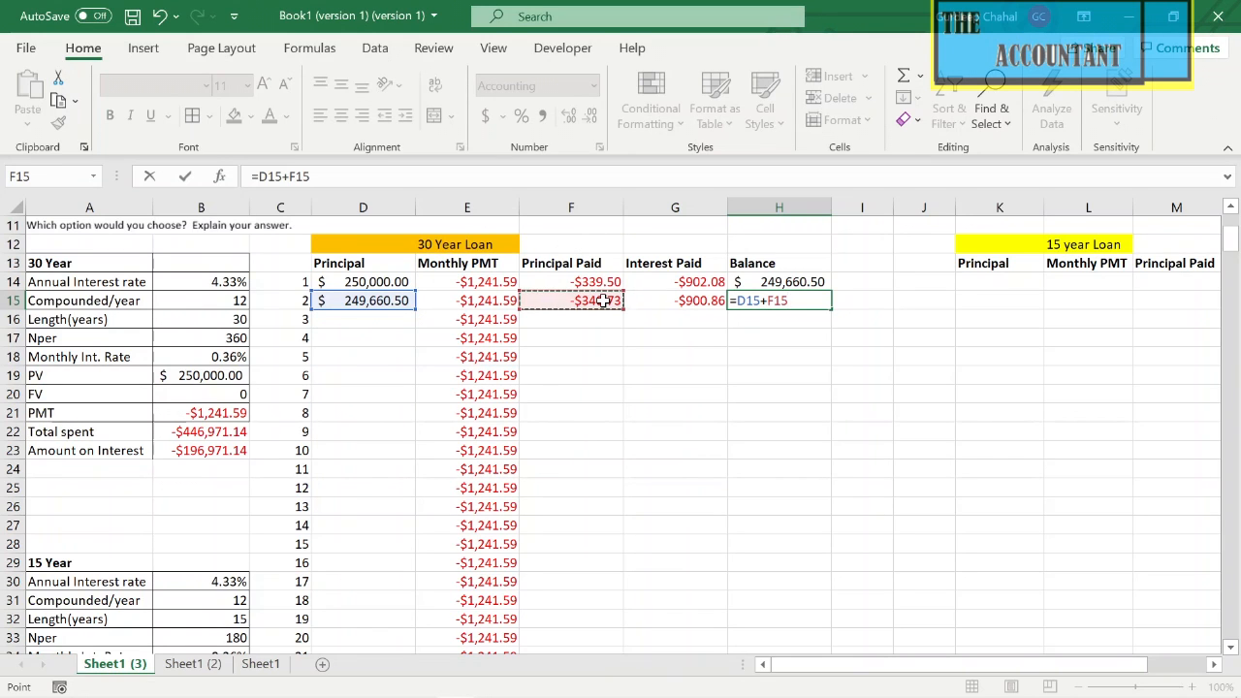
pyautogui.press('Return')
# Fill the second month's row D15:H15 down through month 360 in row 373.
pyautogui.moveTo(401, 301); pyautogui.dragTo(798, 634)
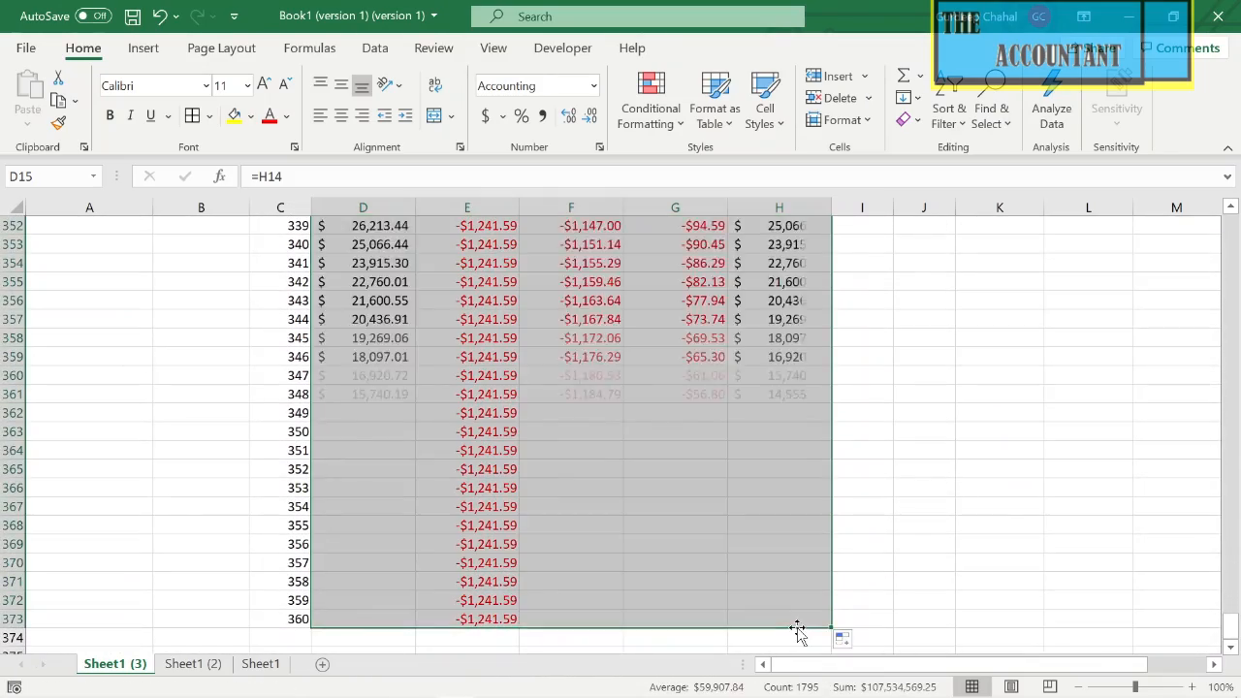
pyautogui.click(870, 499)
# Review the filled 30-year schedule, checking the balance after the final payment in row 373.
pyautogui.scroll(20, 870, 498)
pyautogui.scroll(3, 870, 498)
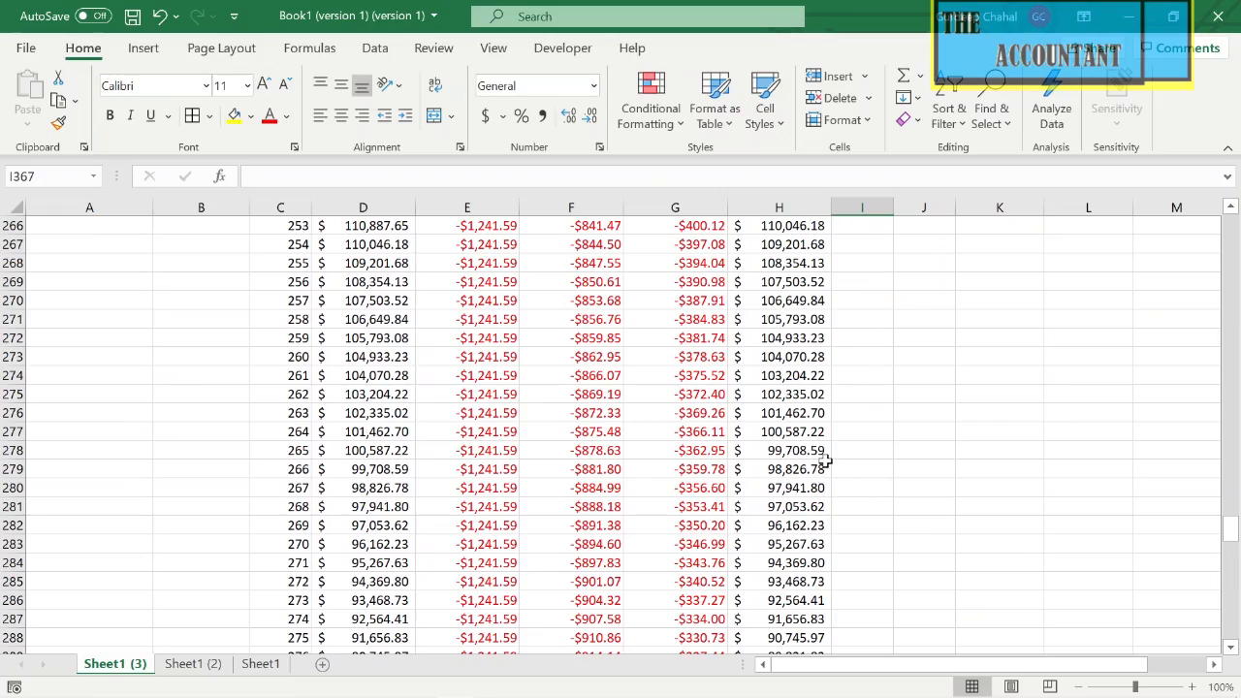
pyautogui.scroll(-4, 875, 471)
pyautogui.scroll(-9, 878, 472)
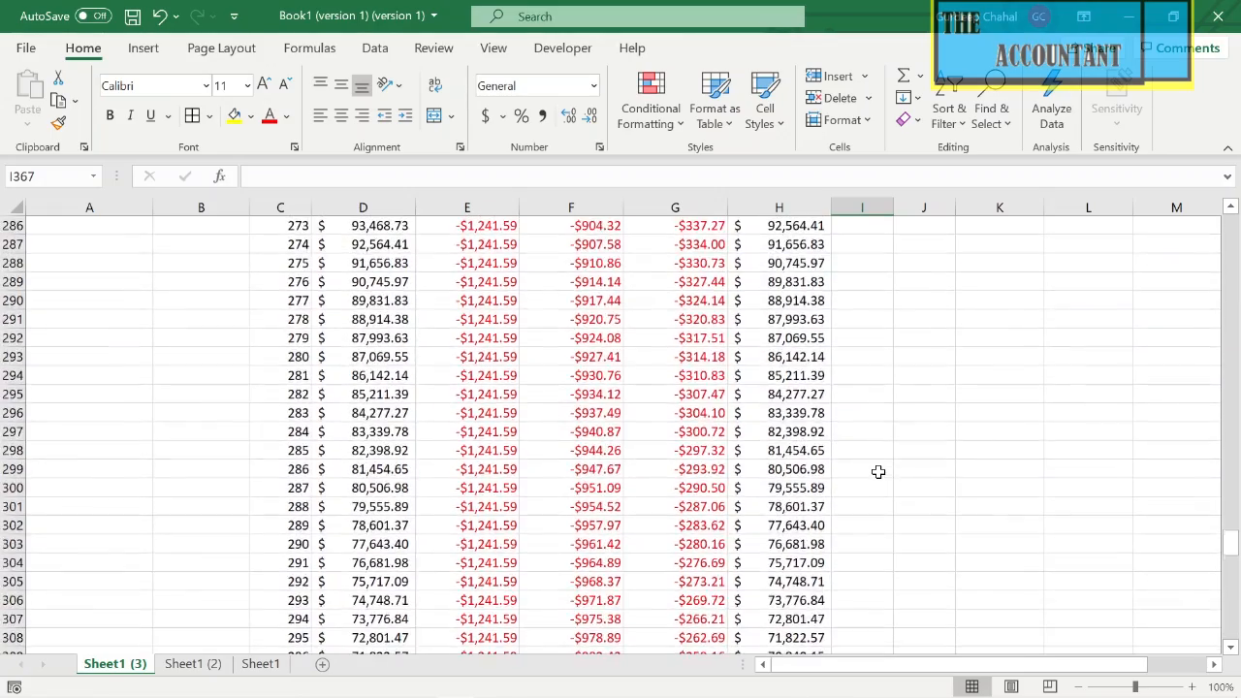
pyautogui.scroll(-17, 877, 471)
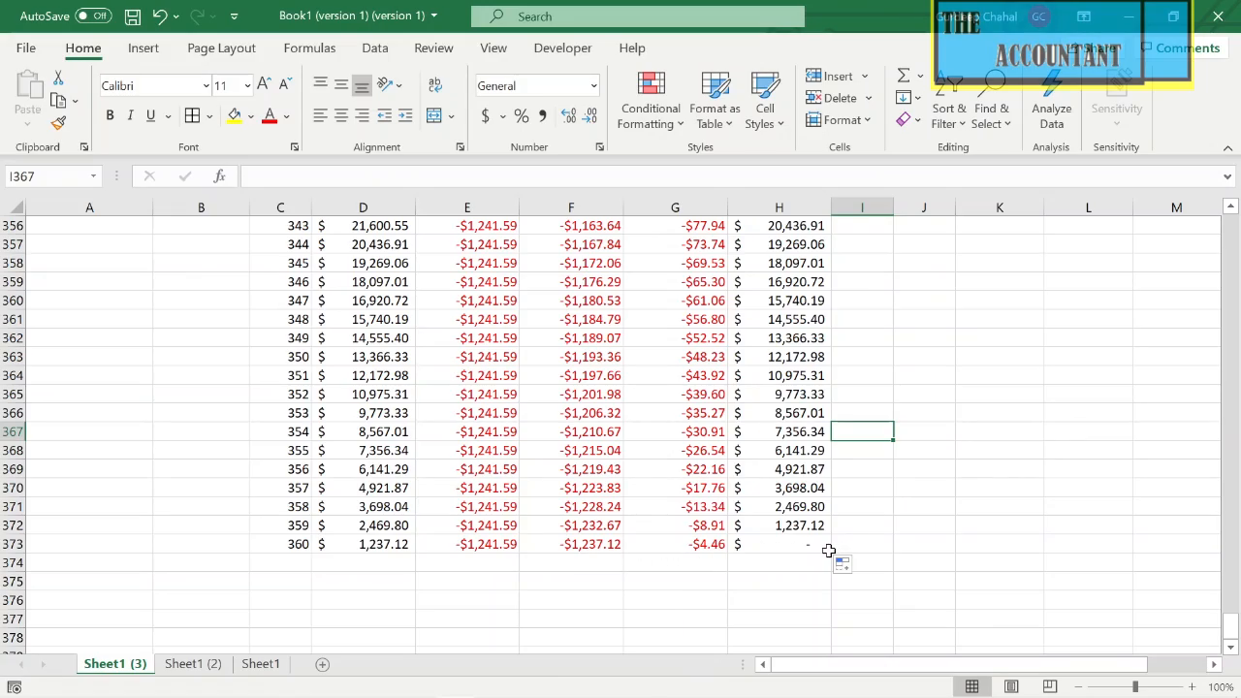
pyautogui.scroll(20, 829, 551)
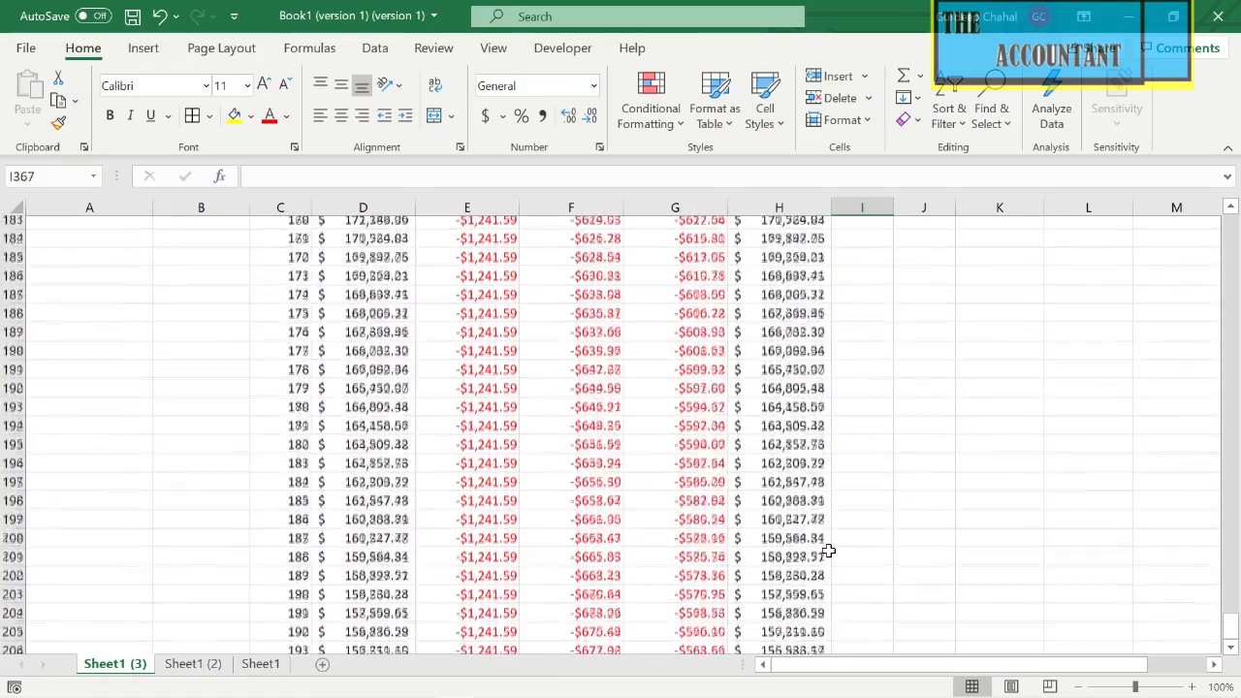
pyautogui.scroll(20, 830, 551)
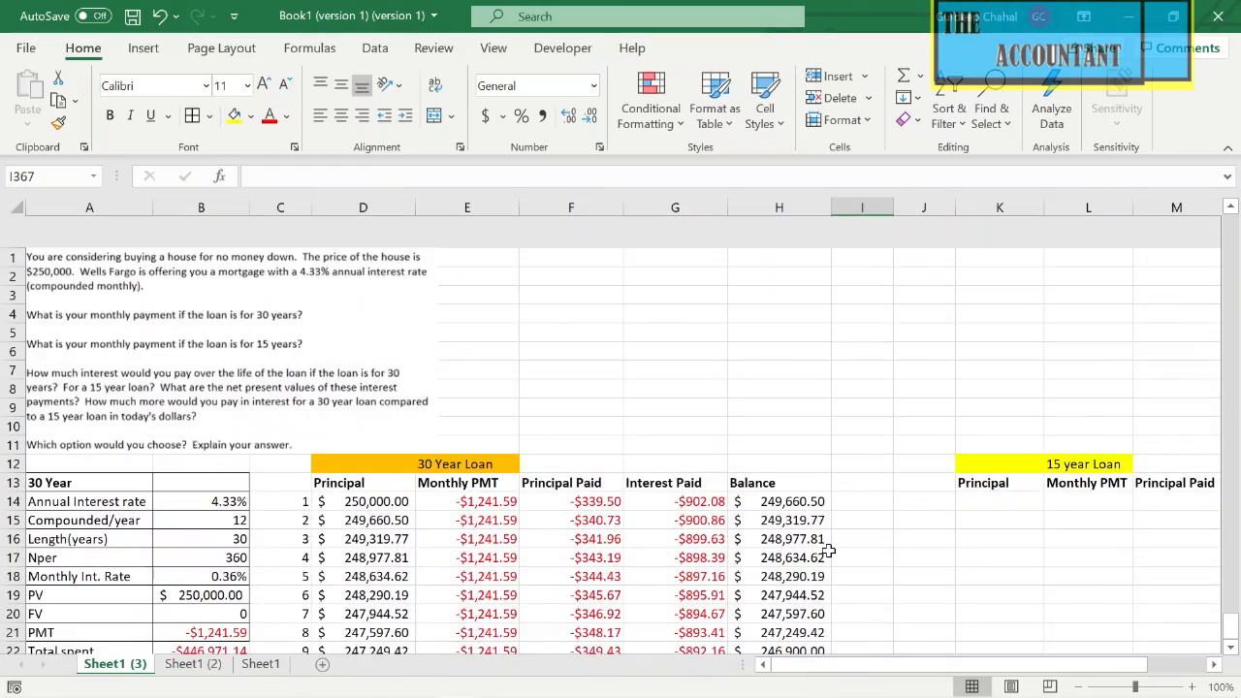
# Start the 15-year schedule's month numbering with 1 in J14 and 2 in J15.
pyautogui.hscroll(4, 829, 551)
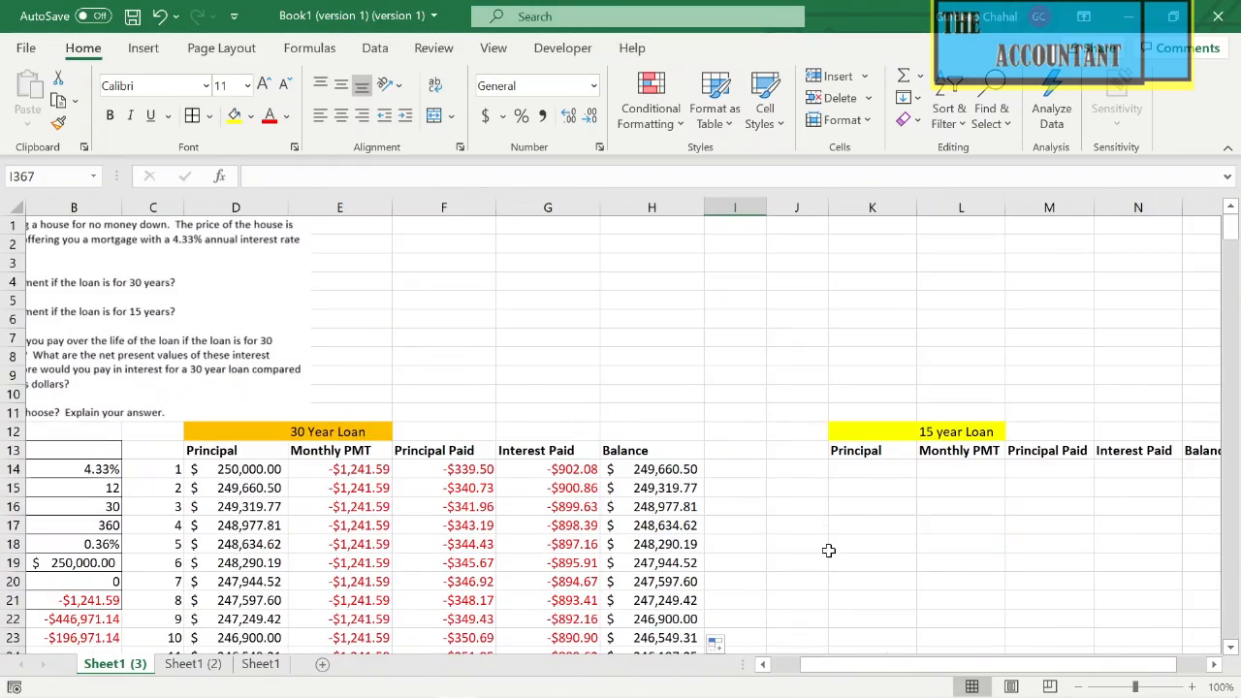
pyautogui.click(809, 467)
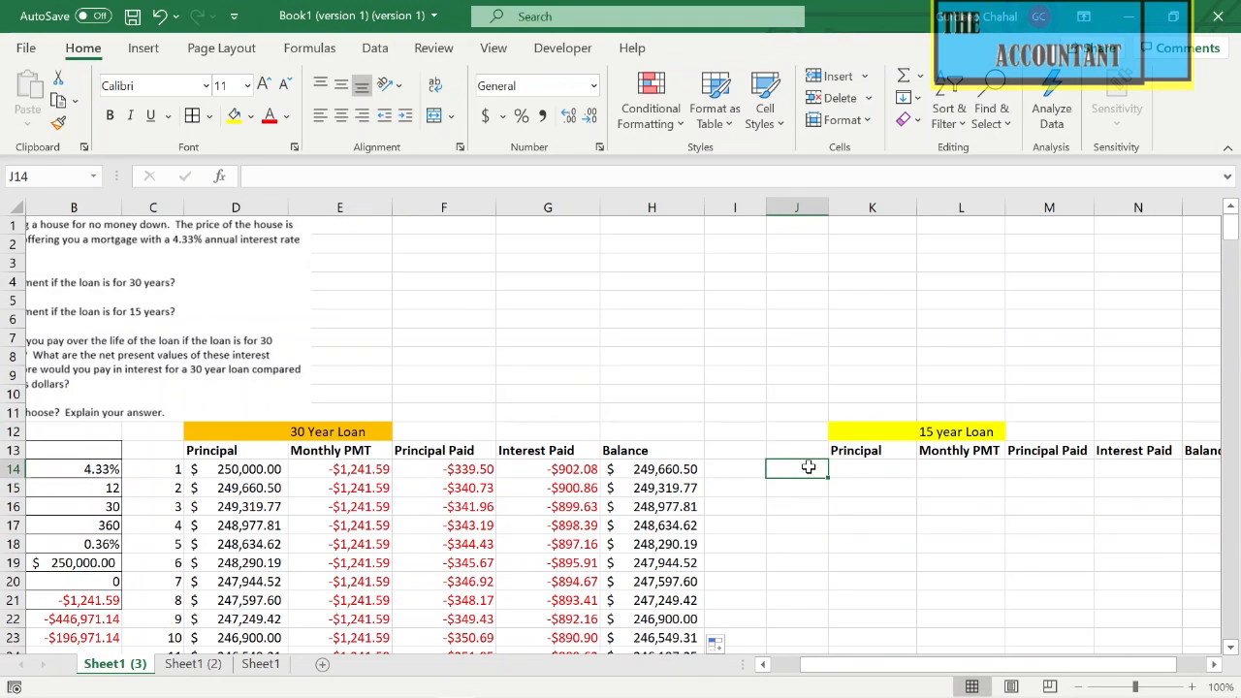
pyautogui.write('1')
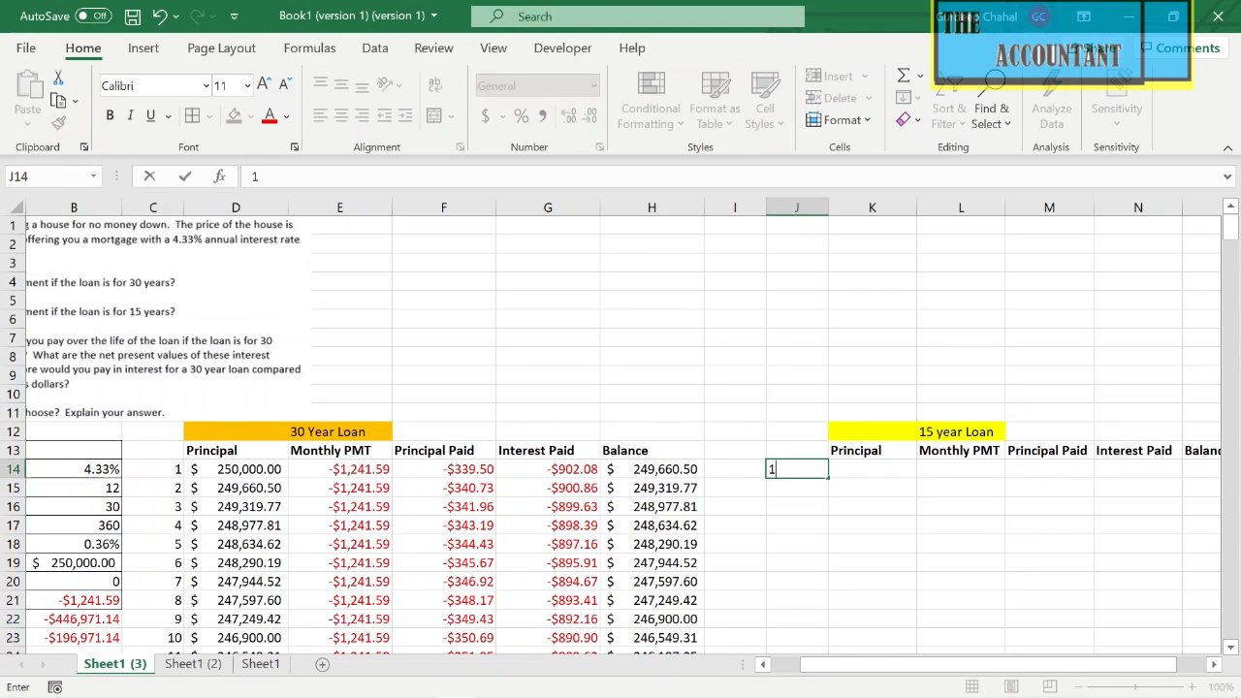
pyautogui.press('Return')
pyautogui.write('2')
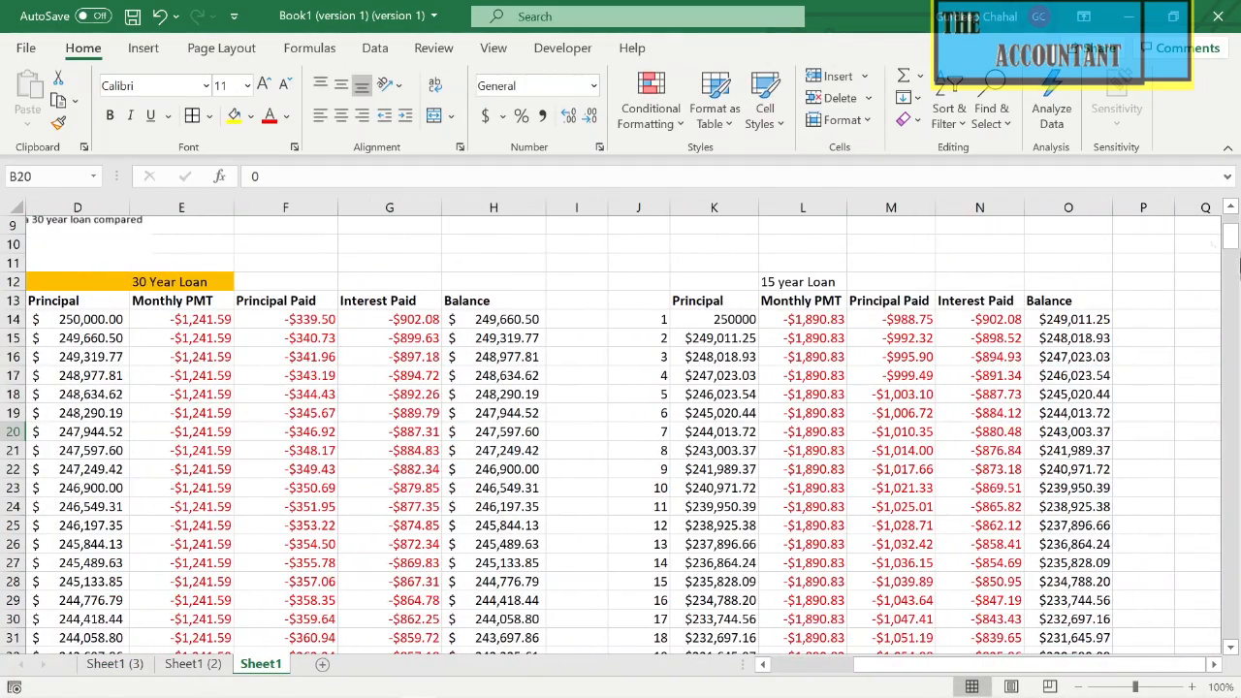
# Review the completed 30-year and 15-year schedules on Sheet1 and the formula behind the first principal in D14.
pyautogui.scroll(-15, 1129, 444)
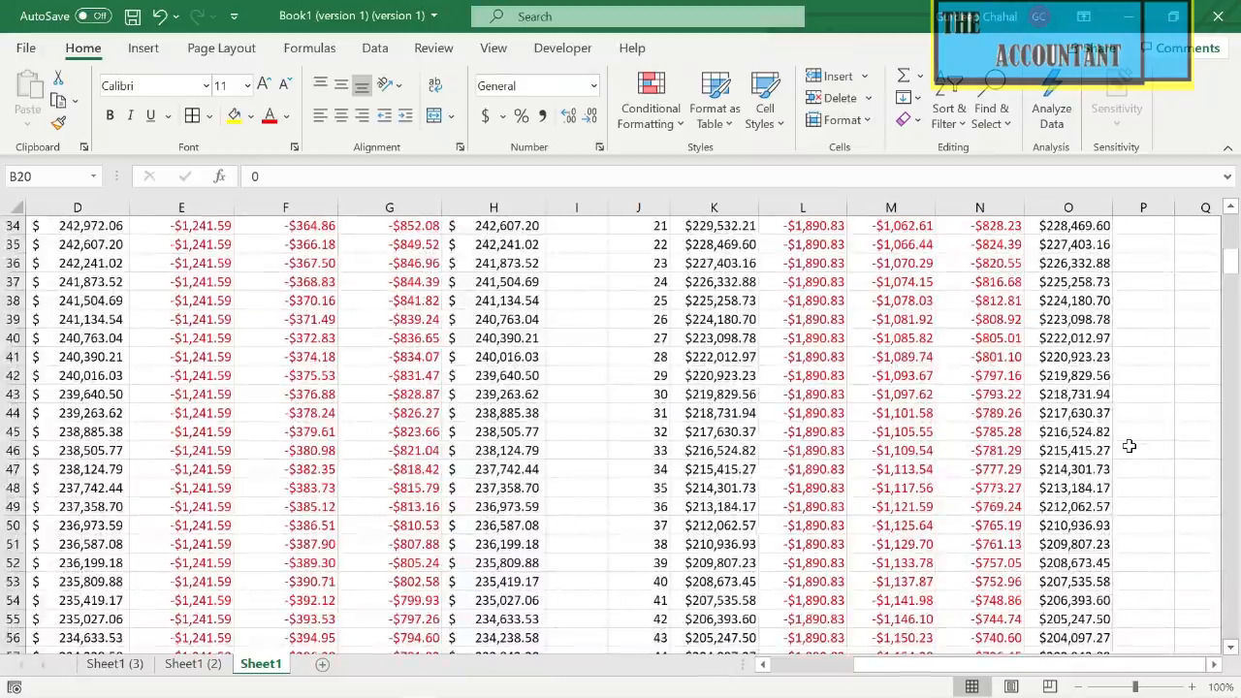
pyautogui.scroll(-12, 1129, 445)
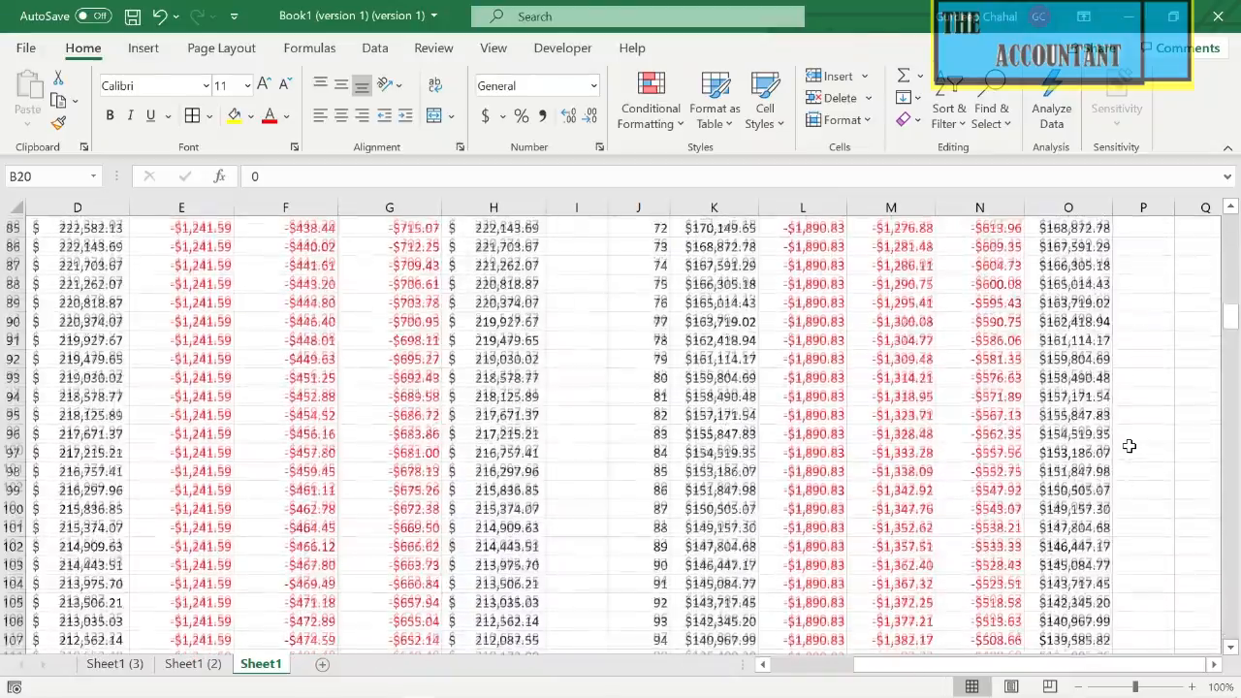
pyautogui.scroll(20, 1128, 445)
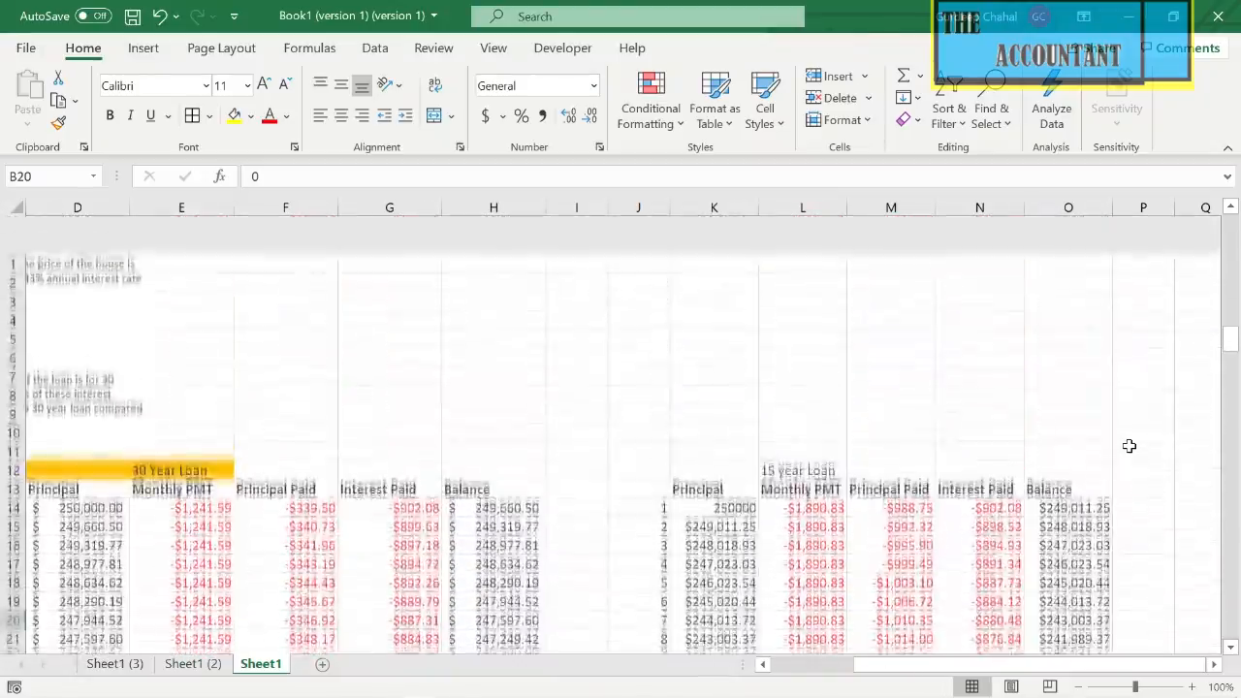
pyautogui.hscroll(-3, 1128, 445)
pyautogui.scroll(-1, 969, 443)
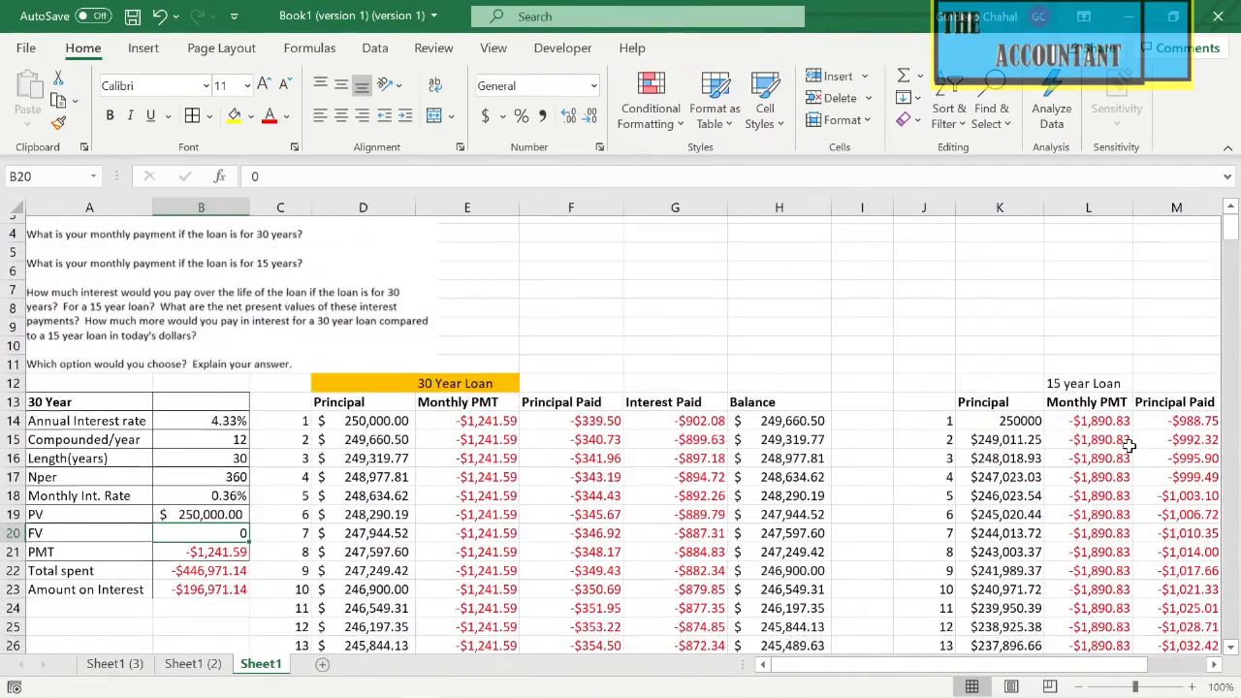
pyautogui.click(394, 419)
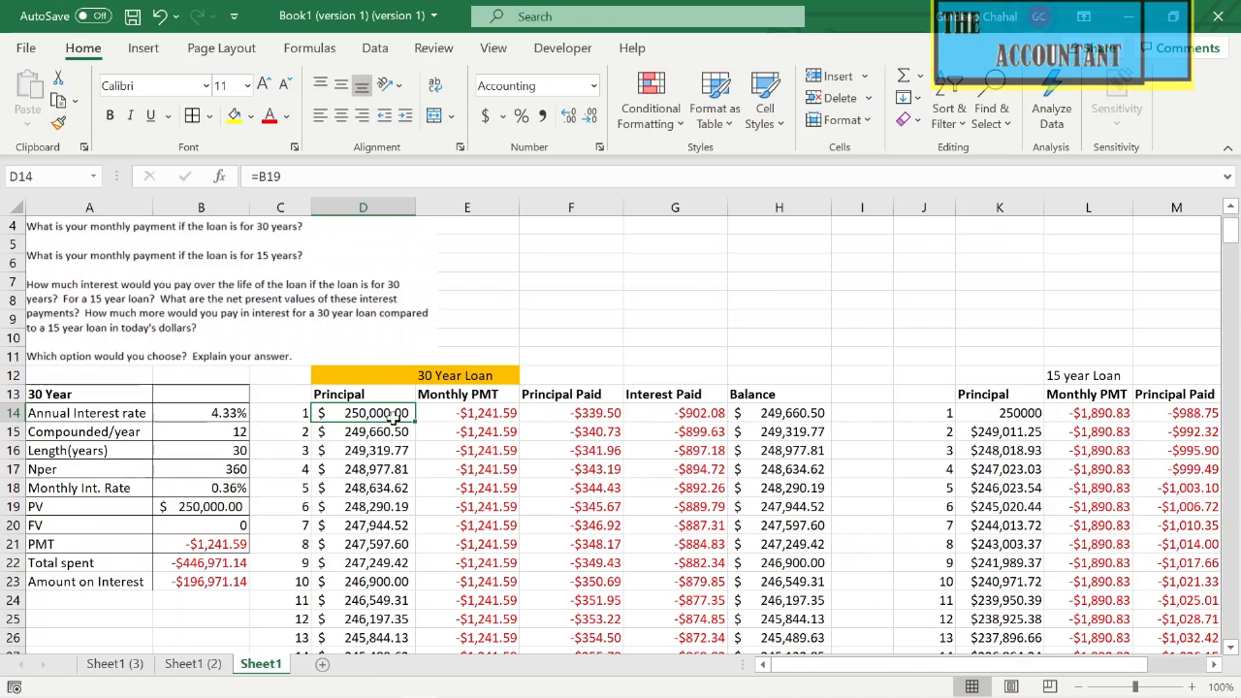
# Set the 30-year loan's PV in B19 to 300000.
pyautogui.click(209, 510)
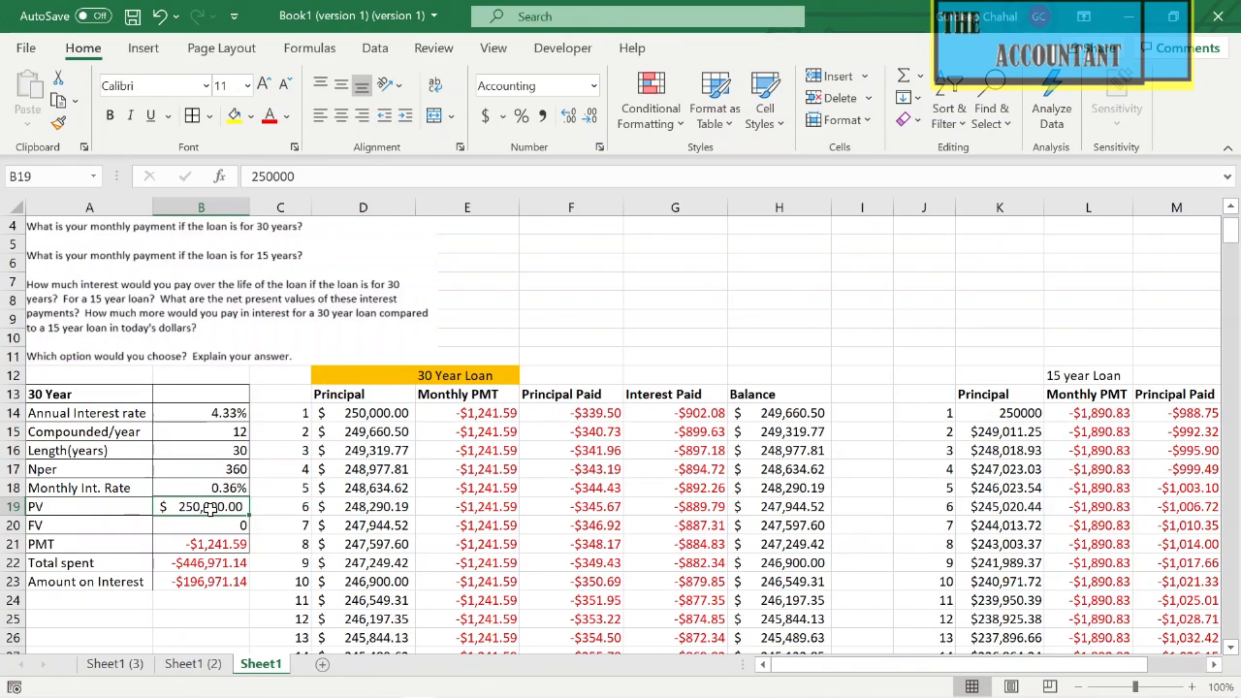
pyautogui.write('300000')
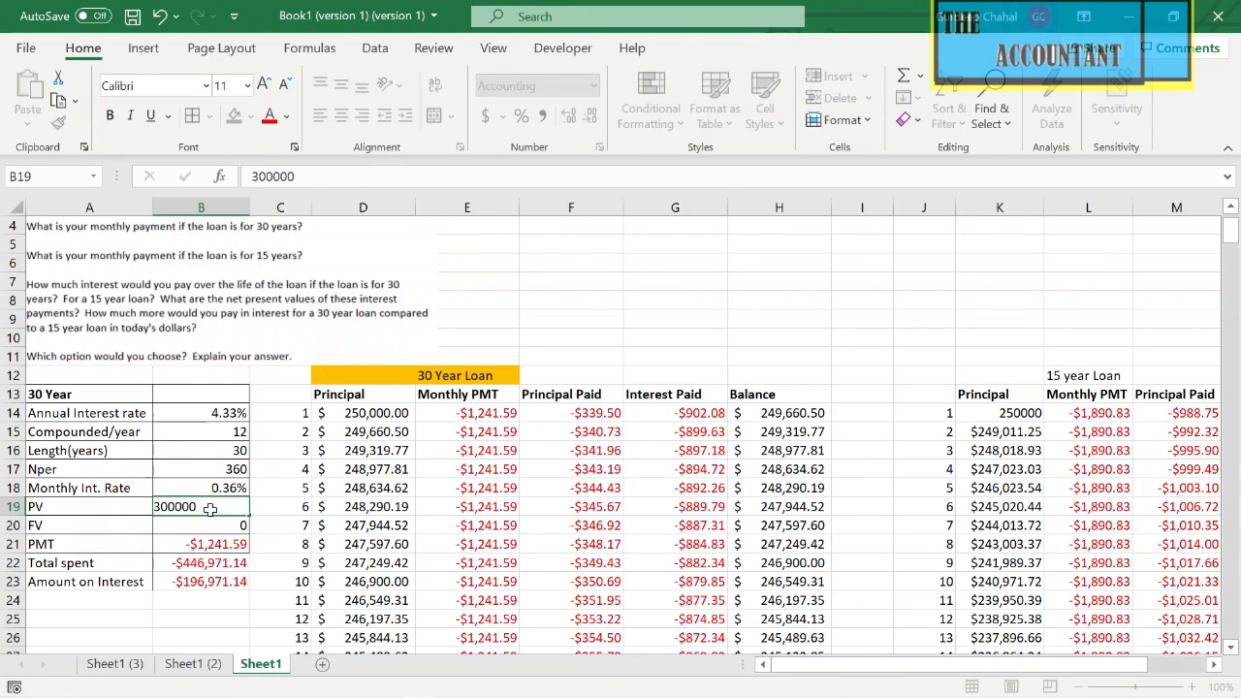
pyautogui.press('Return')
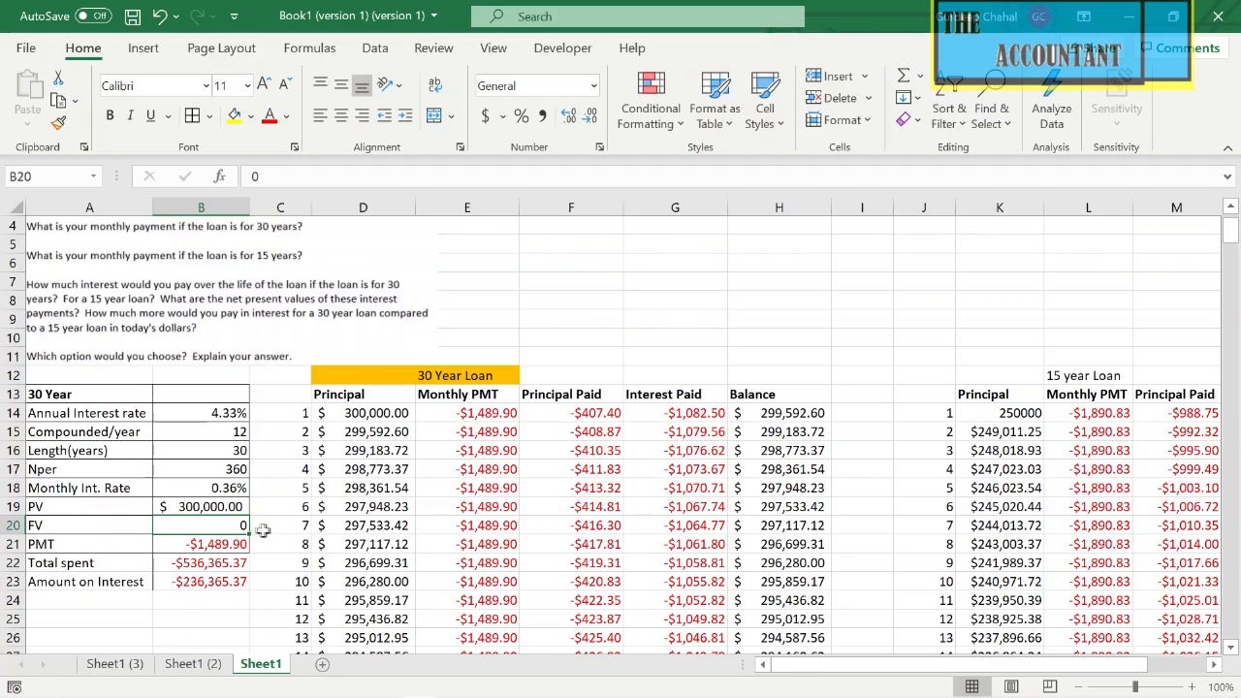
# Set the 15-year loan's PV in B35 to 300000 and check both recalculated schedules.
pyautogui.click(221, 508)
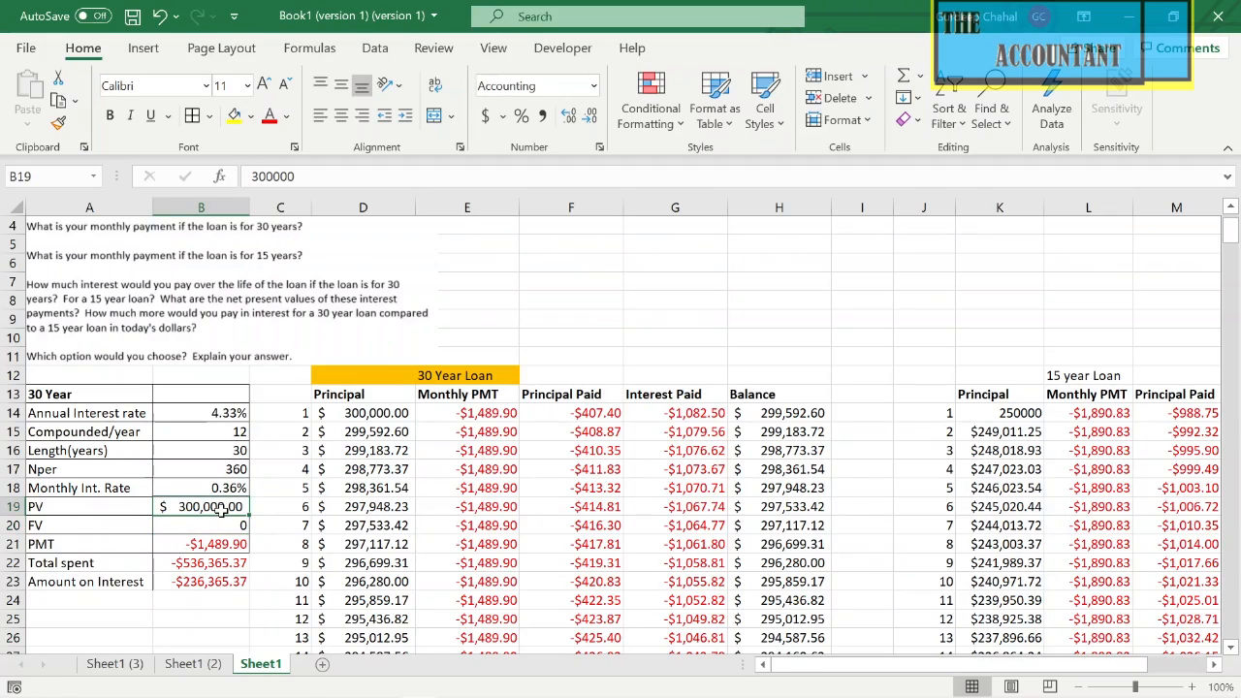
pyautogui.scroll(-4, 209, 576)
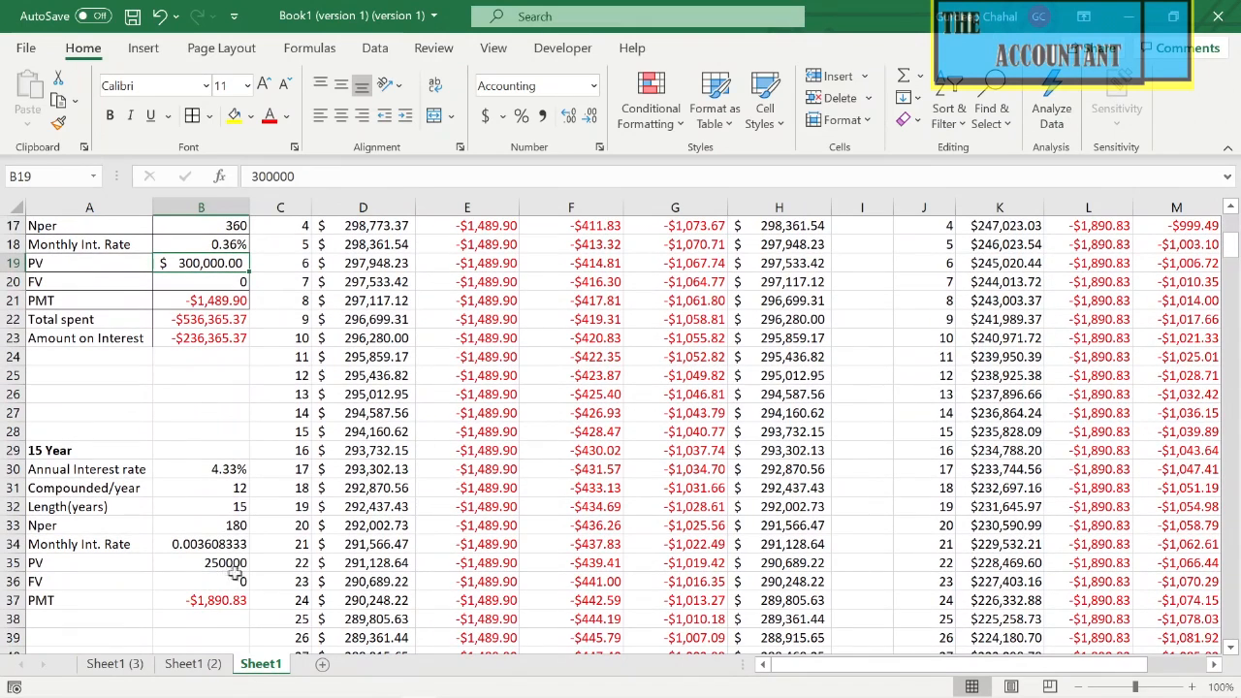
pyautogui.click(234, 564)
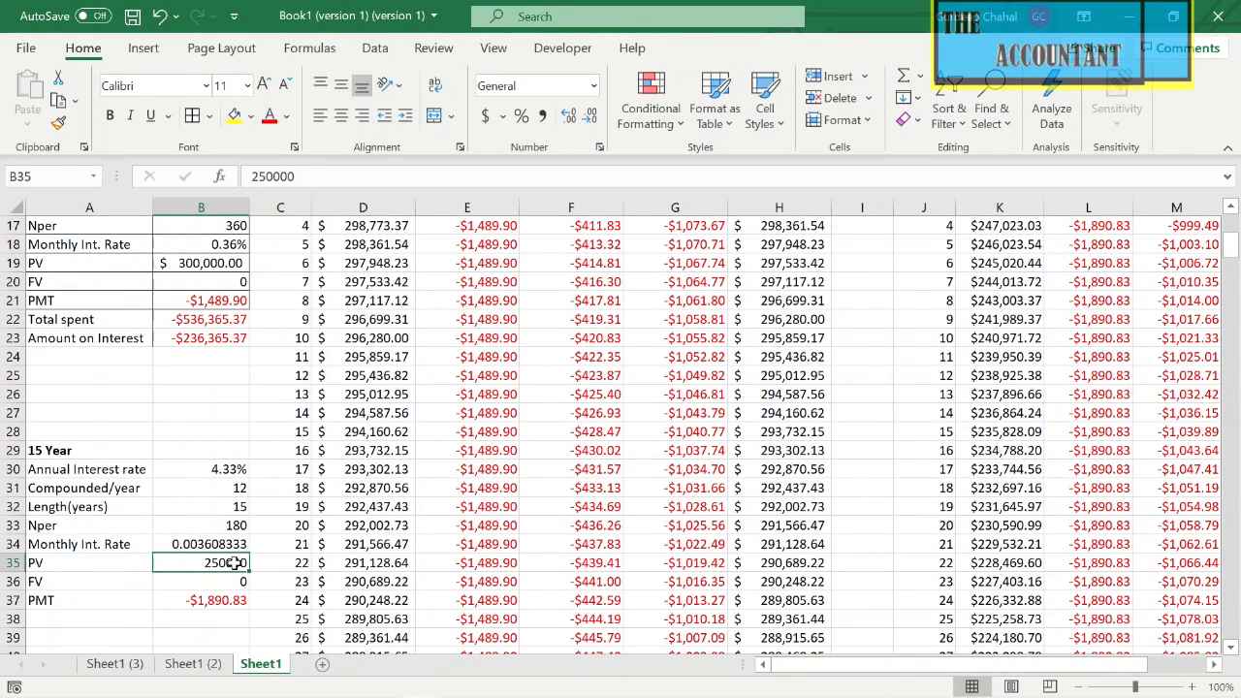
pyautogui.write('30')
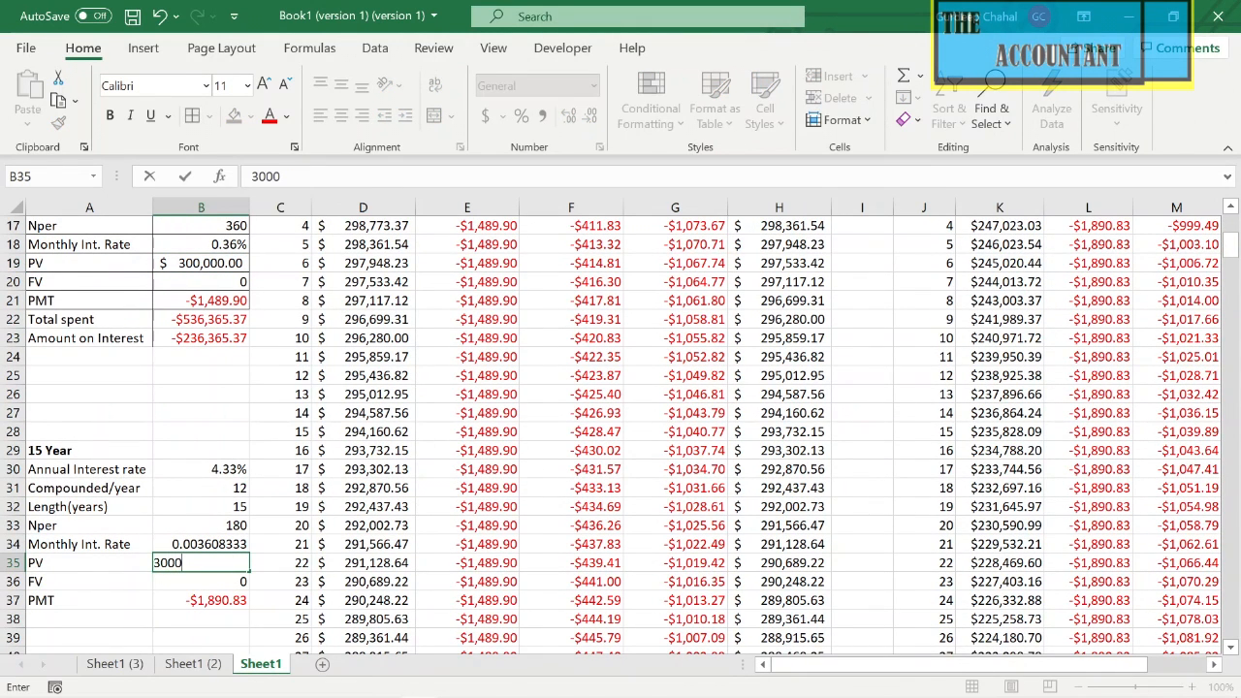
pyautogui.press('Return')
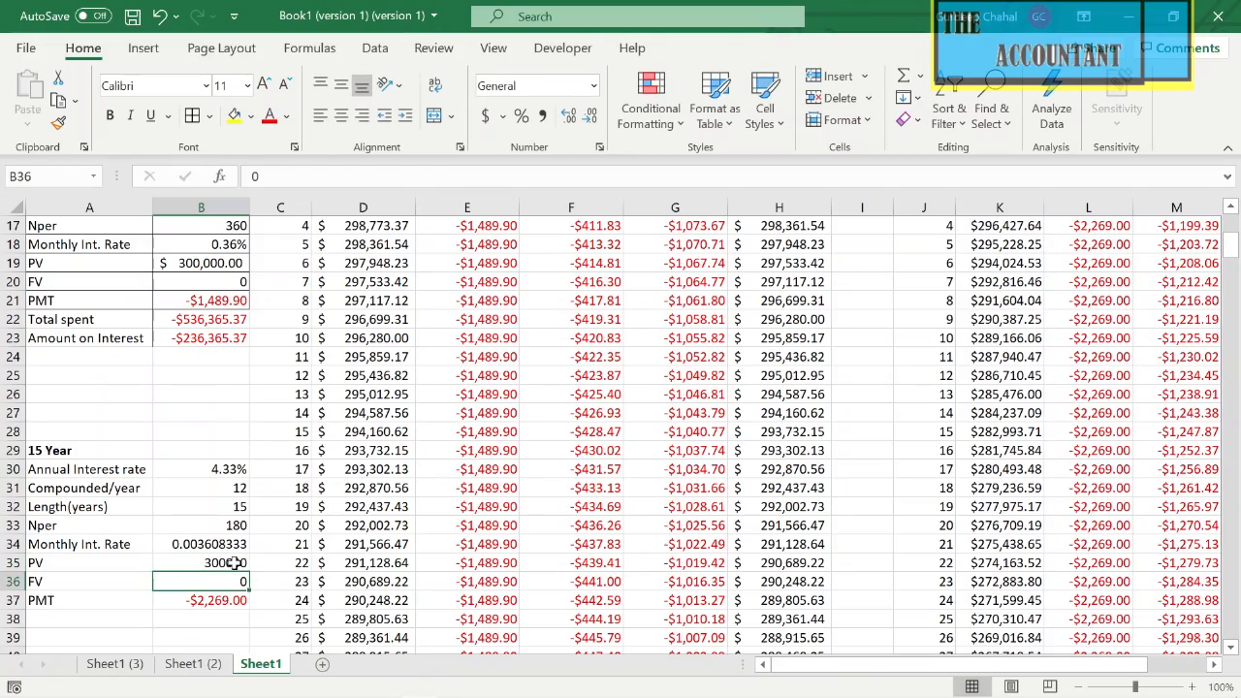
pyautogui.hscroll(4, 997, 485)
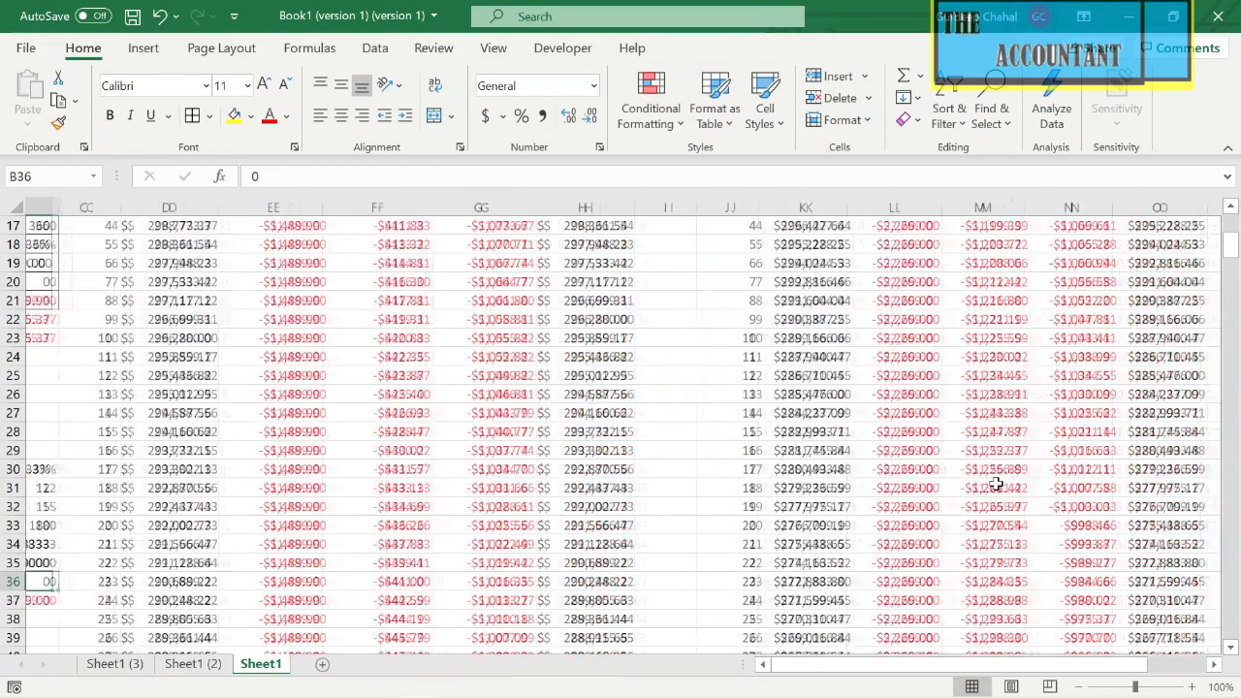
pyautogui.scroll(4, 997, 482)
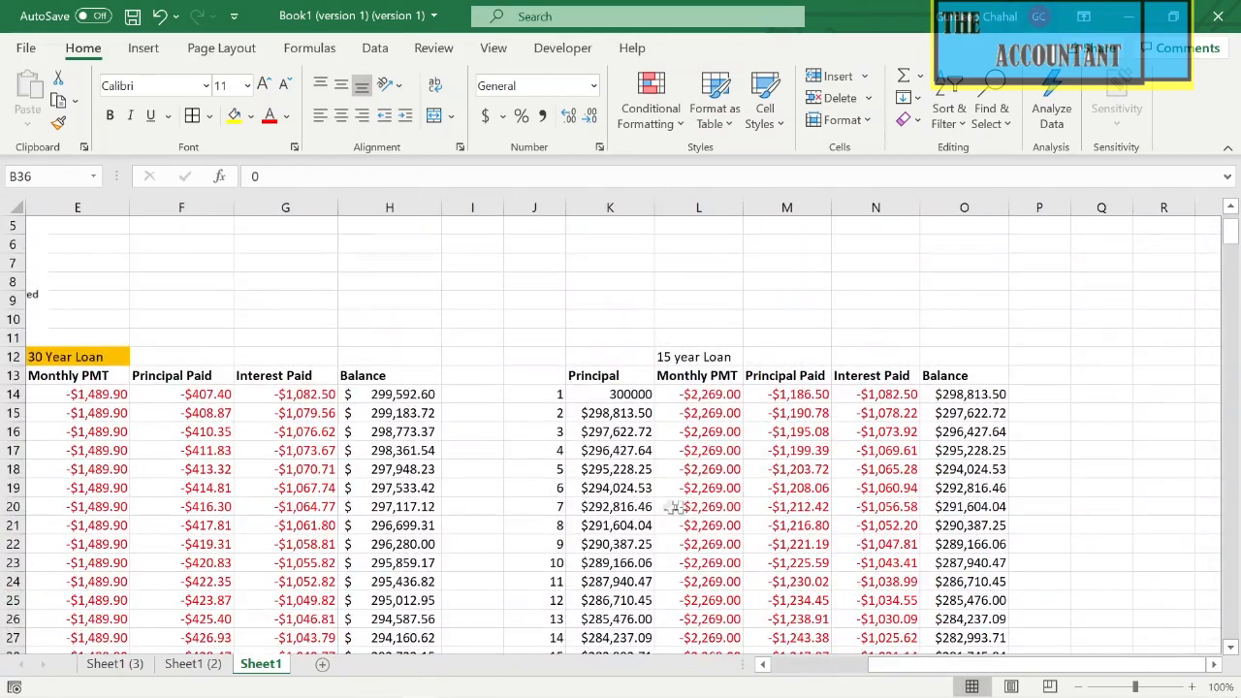
pyautogui.hscroll(-4, 637, 503)
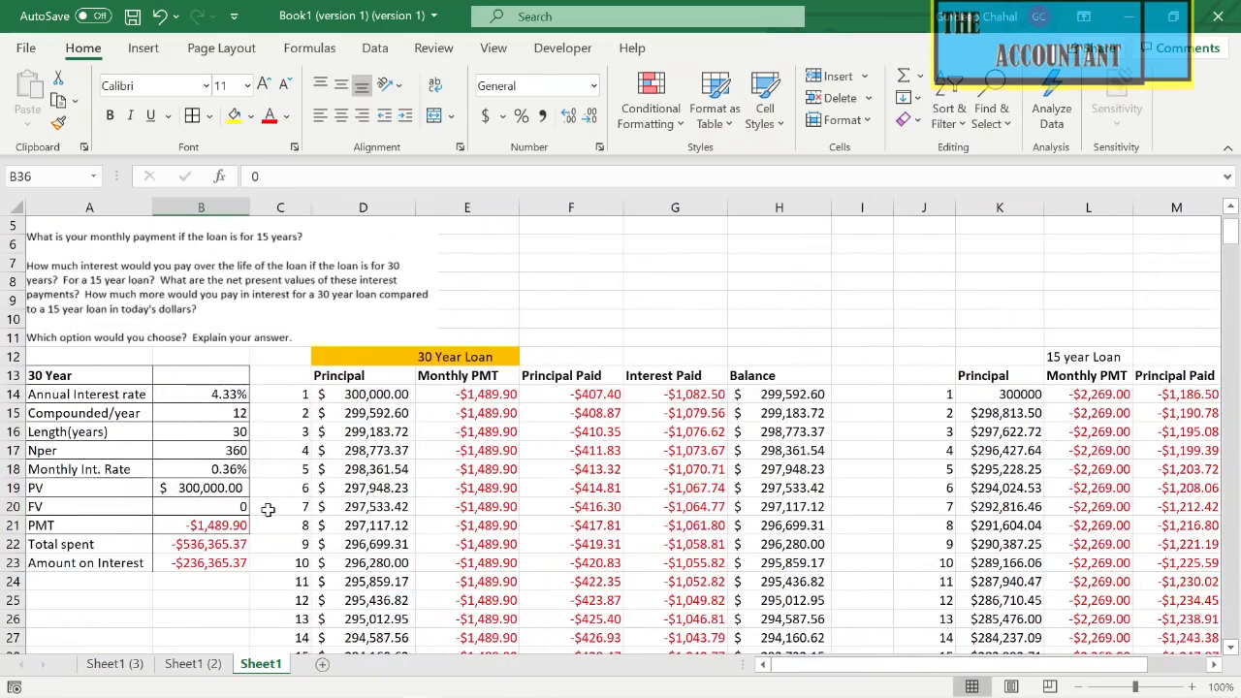
pyautogui.scroll(2, 264, 509)
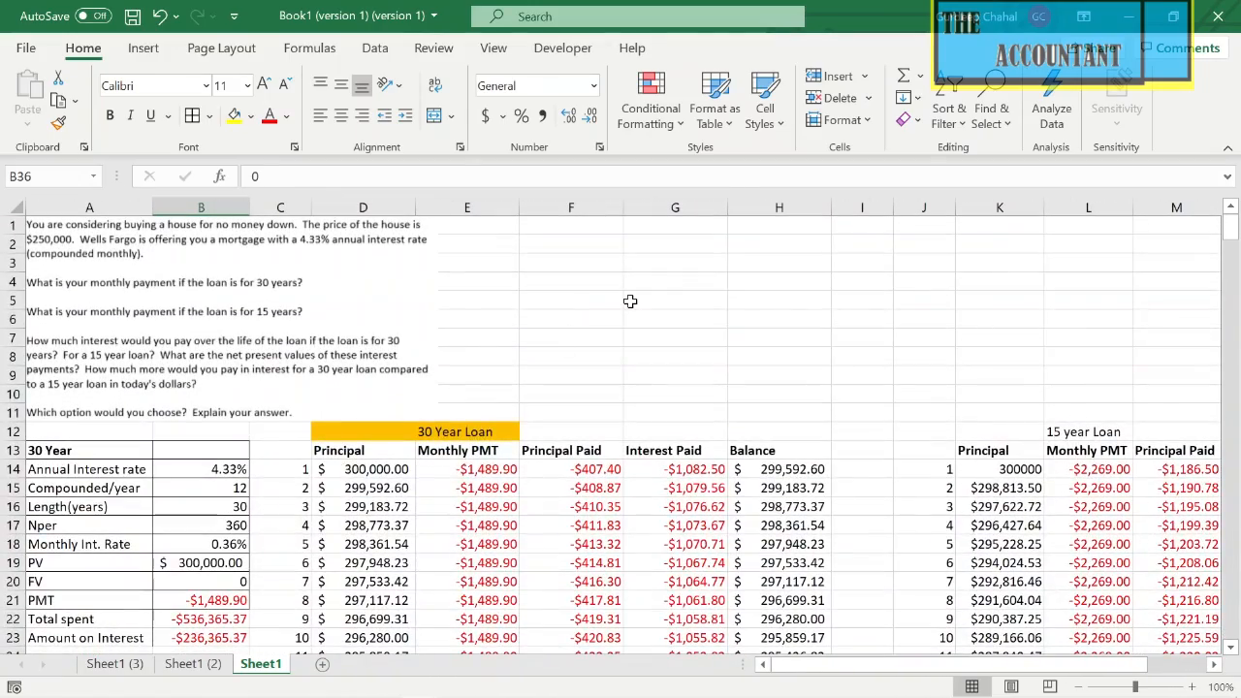